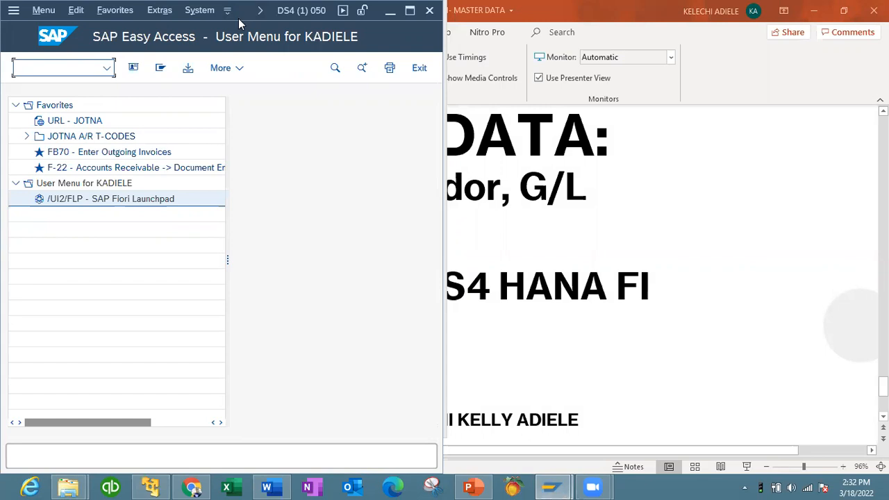
Step: Move the S/4HANA window to the right and shift the ECC VMware window down beside it
drag(238, 18, 690, 62)
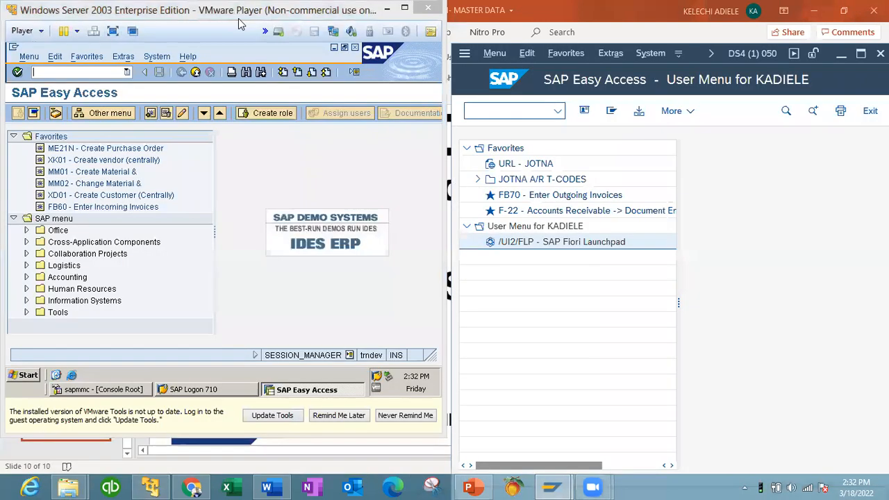
click(258, 18)
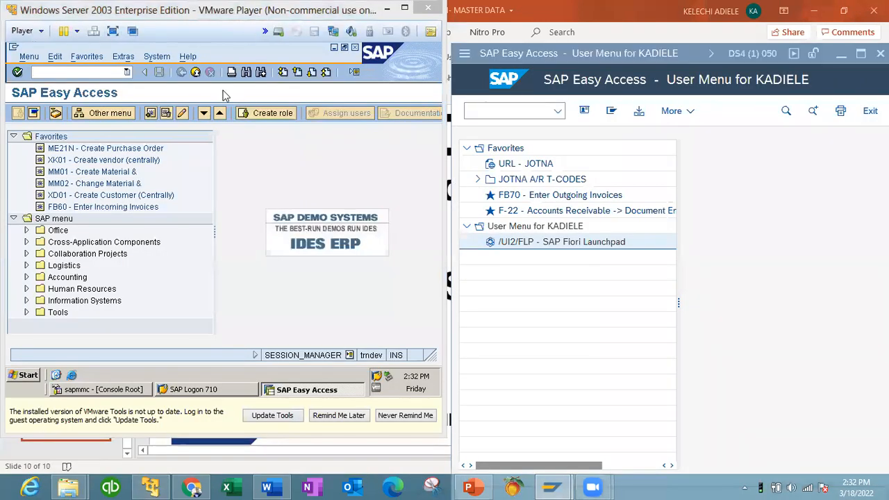
drag(258, 20, 260, 71)
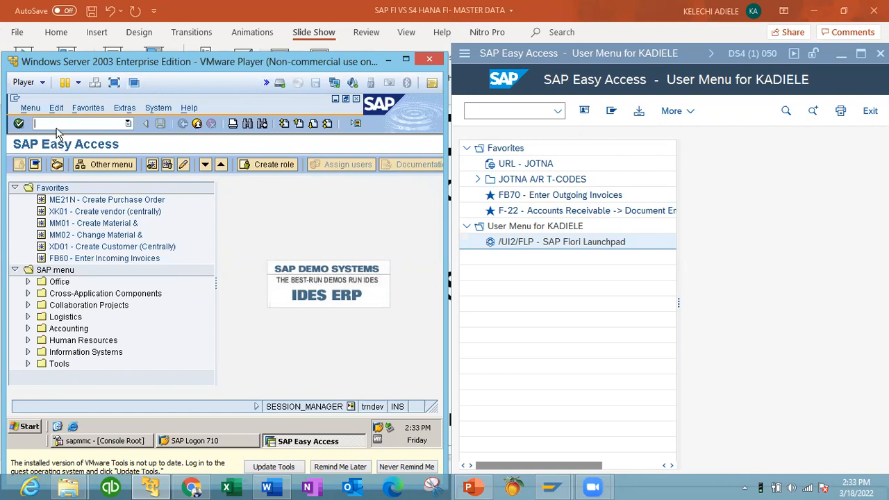
Step: Expand Accounting > Financial Accounting > Accounts Receivable in the ECC SAP menu
text(fd01)
click(28, 328)
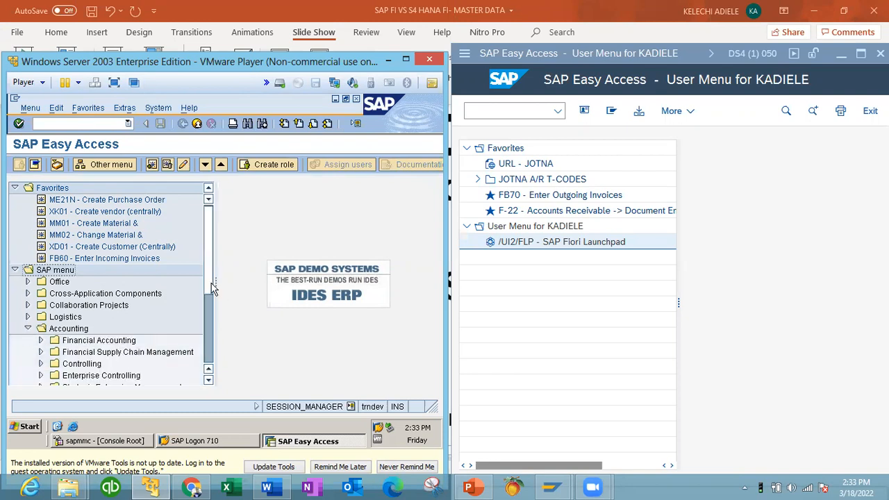
scroll(211, 298, down, 1)
click(41, 304)
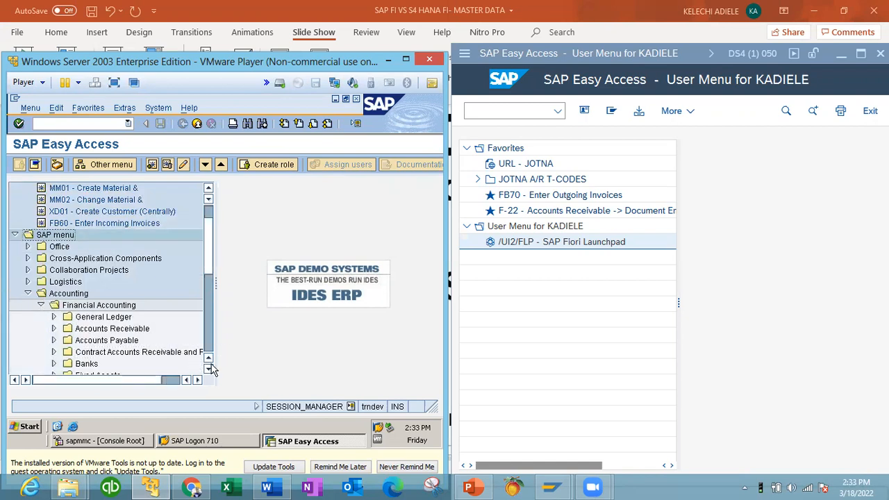
scroll(208, 368, down, 4)
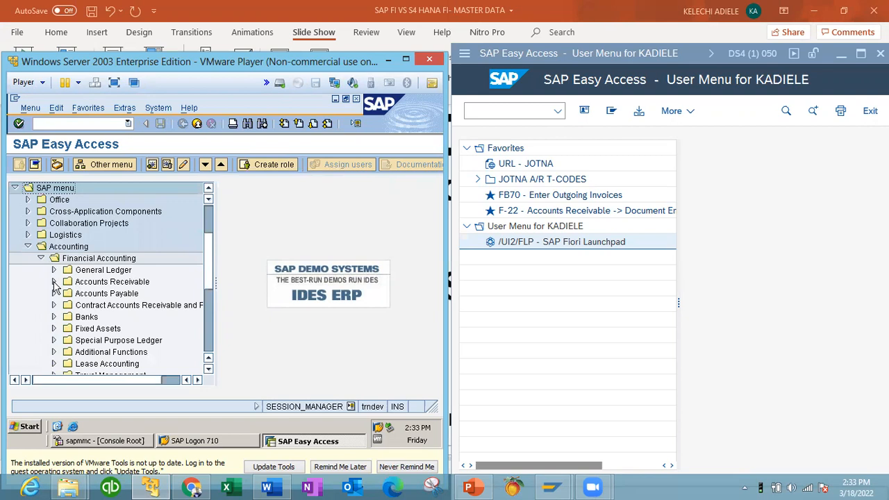
click(54, 281)
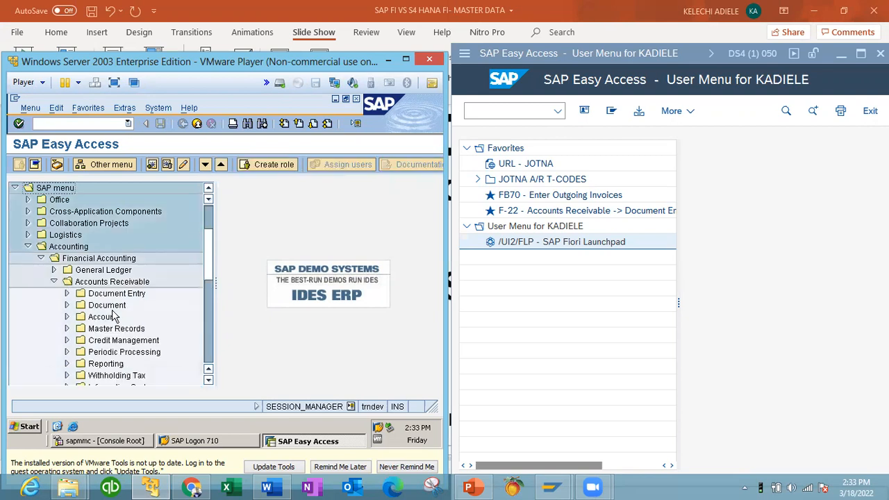
Step: Open Master Records and launch FD01 - Create for a new customer
click(67, 293)
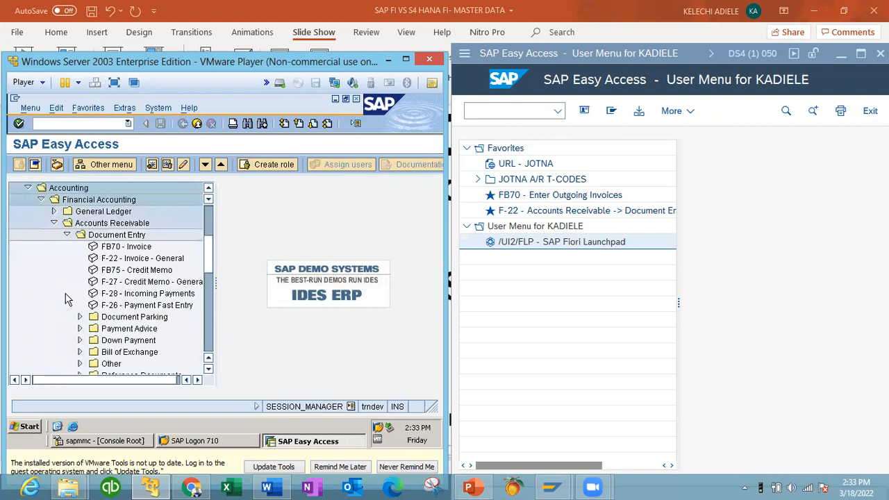
click(67, 235)
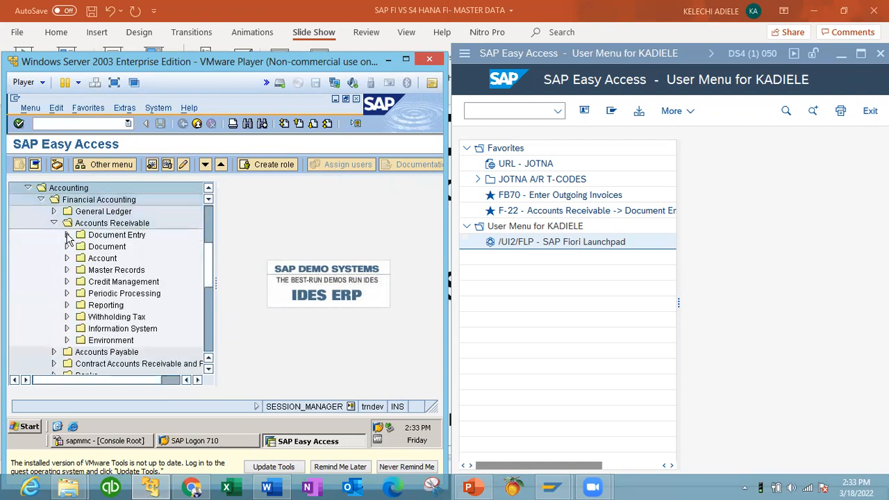
click(66, 270)
click(126, 259)
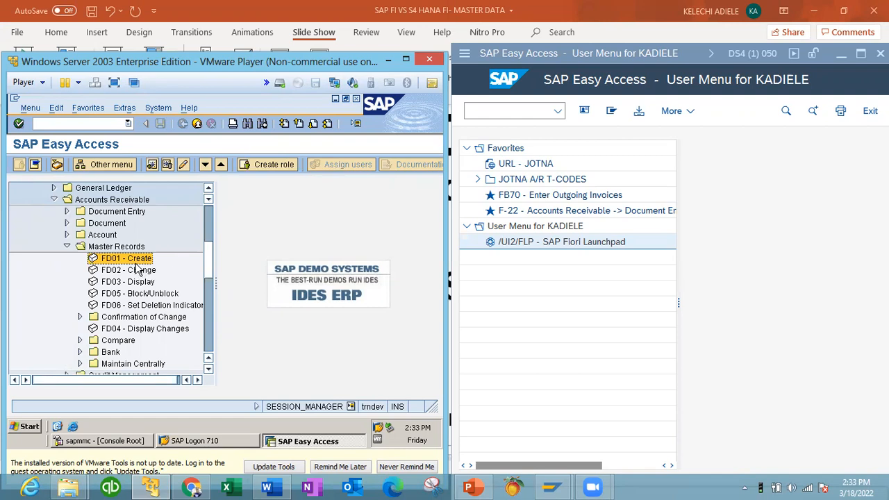
double_click(136, 263)
click(510, 112)
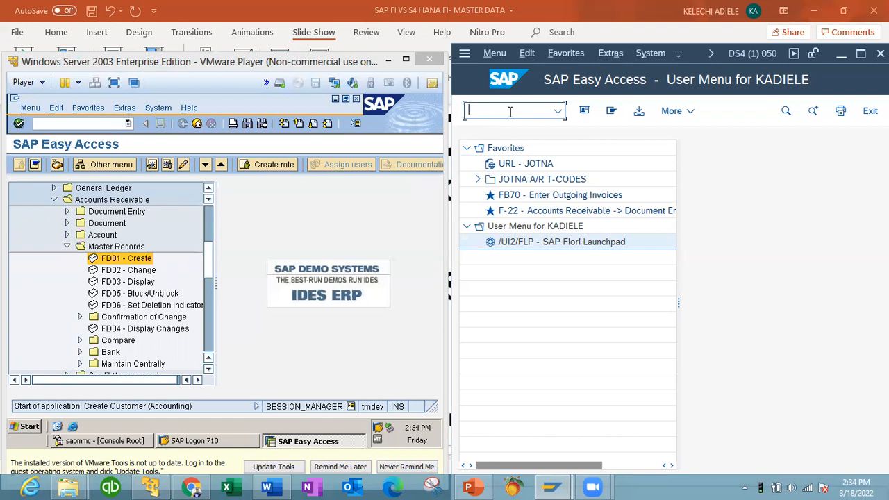
Step: Run FD01 in S/4HANA as an Organization, then exit without saving the business partner
text(FD01)
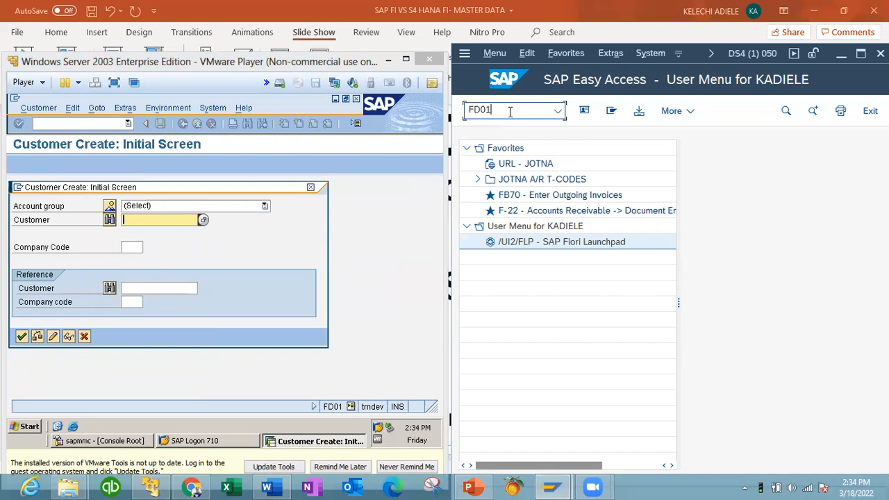
key(Return)
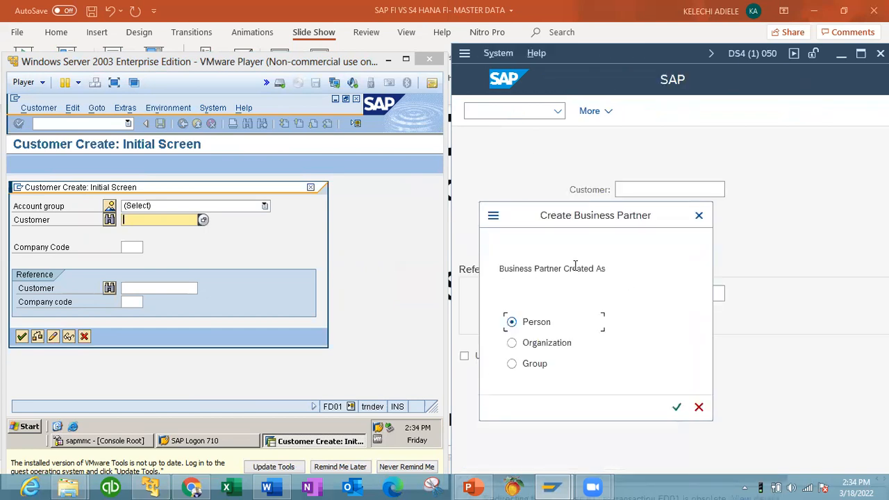
click(554, 342)
click(676, 408)
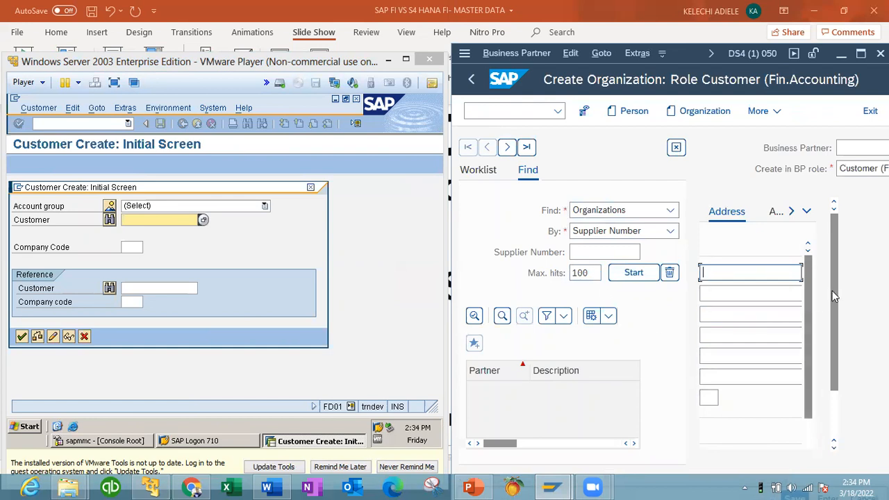
drag(836, 295, 833, 362)
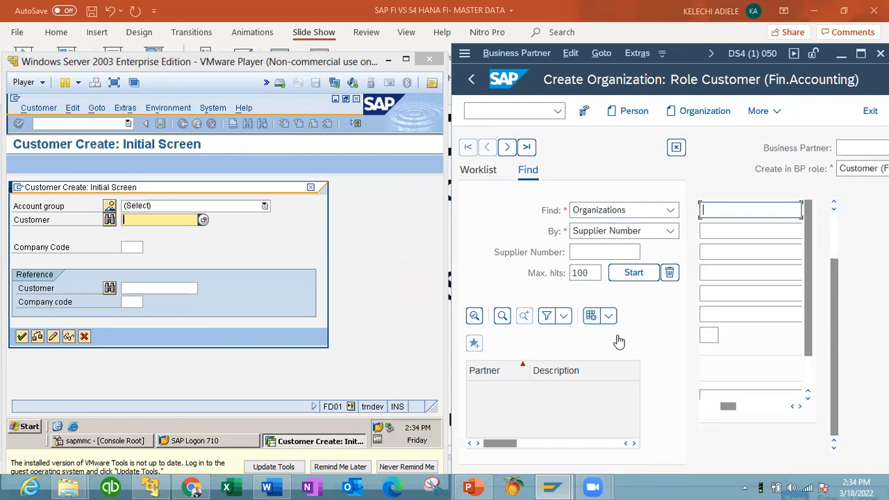
click(471, 80)
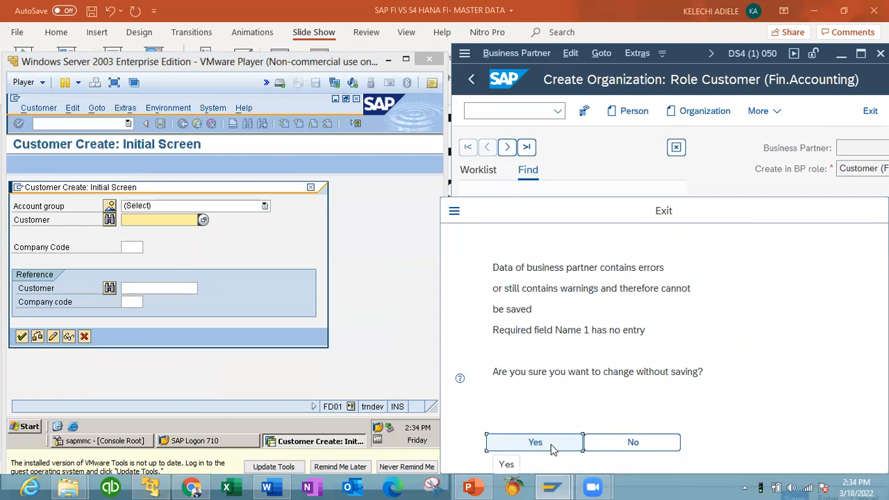
click(553, 445)
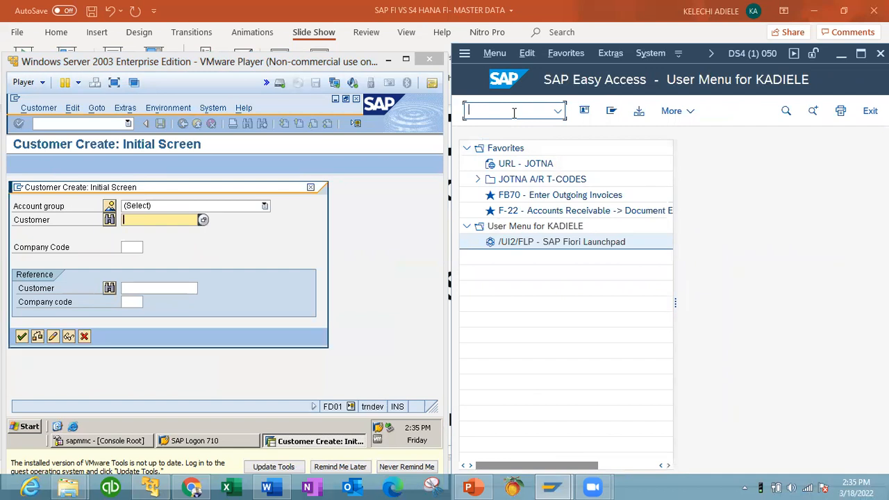
Step: Run BP in S/4HANA to reach the Maintain Business Partner screen
text(BP)
key(Return)
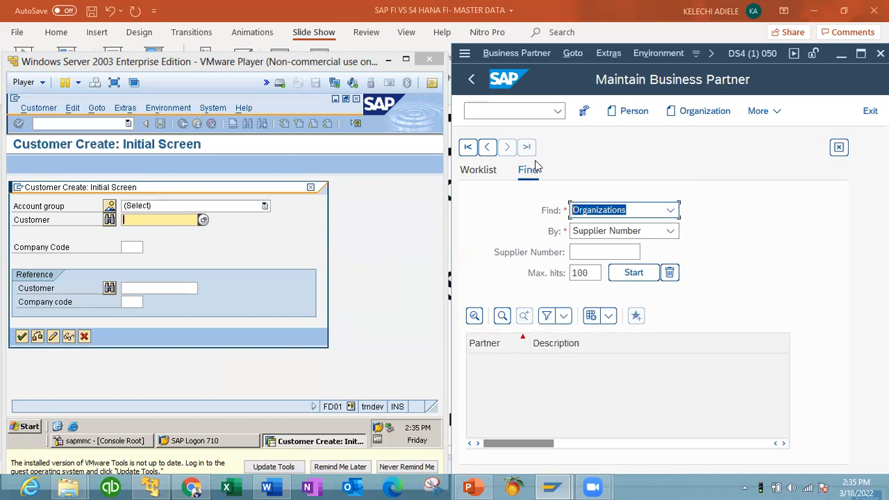
click(265, 208)
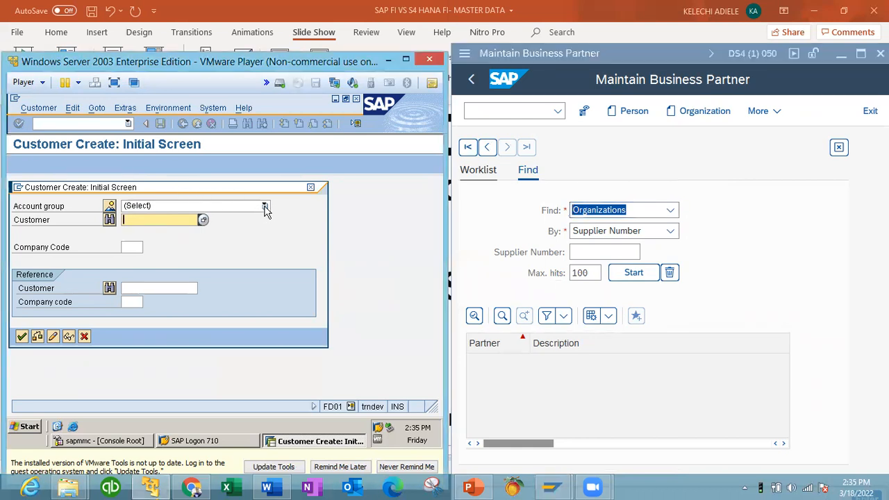
Step: In ECC FD01, choose account group Local Customers for SD SAP with company code sd01
click(265, 207)
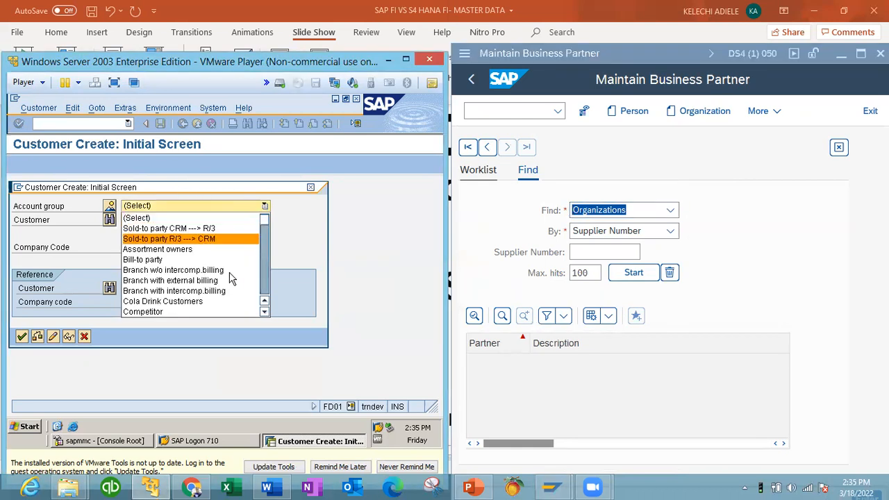
click(264, 293)
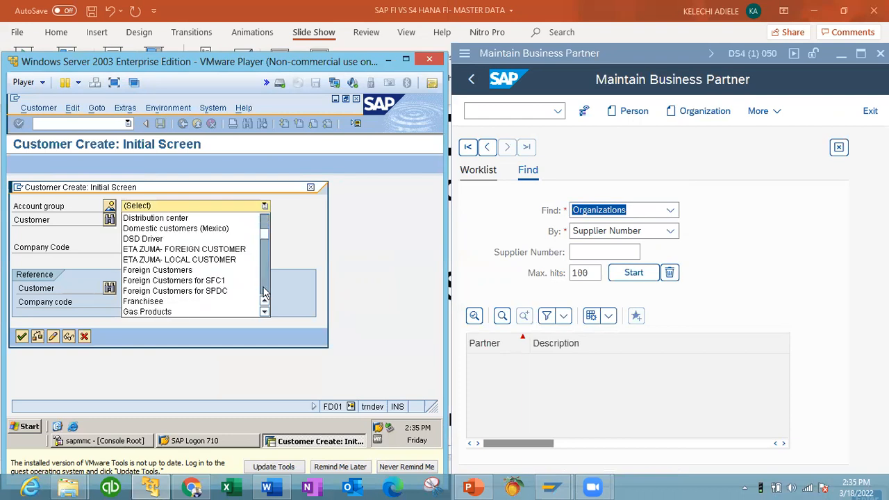
click(265, 293)
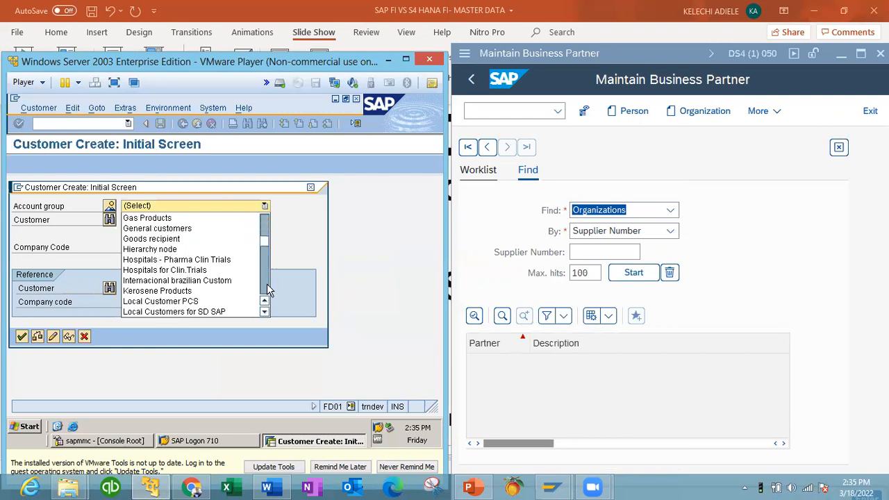
click(264, 313)
click(264, 313)
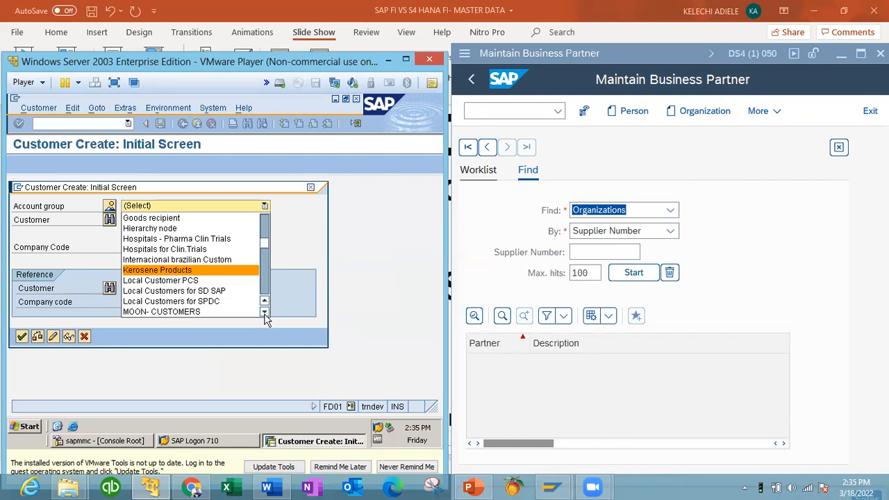
click(265, 313)
click(221, 282)
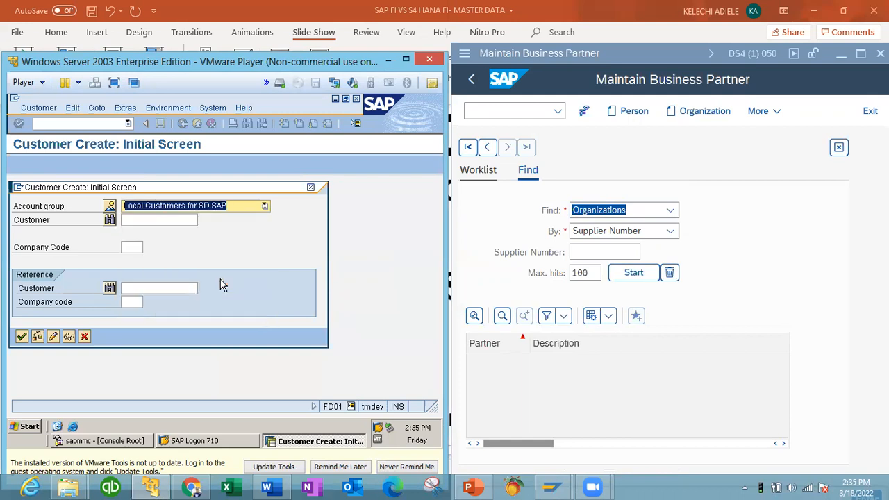
click(131, 248)
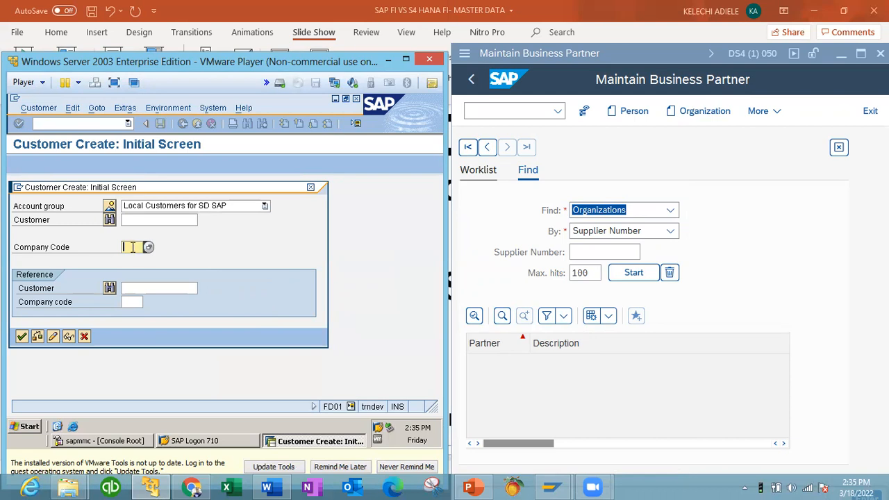
text(sd01)
click(22, 337)
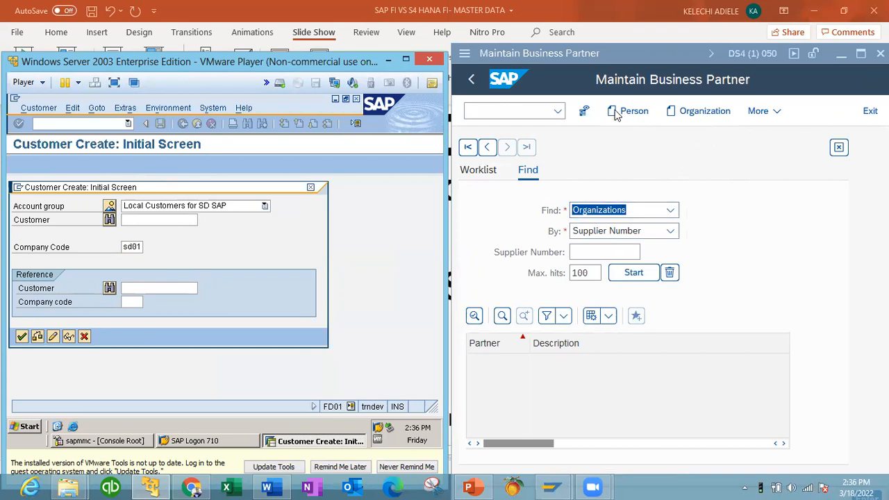
Step: Start a new Organization in S/4HANA BP and continue ECC FD01 to General Data
click(700, 111)
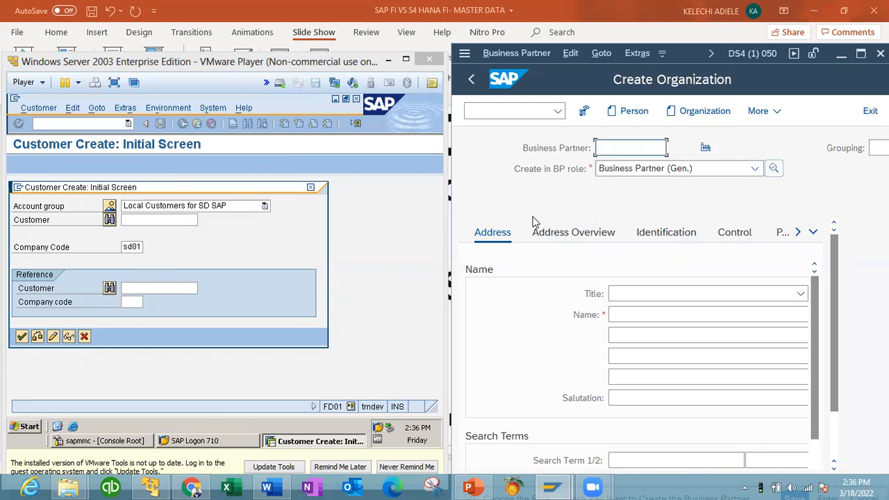
key(Return)
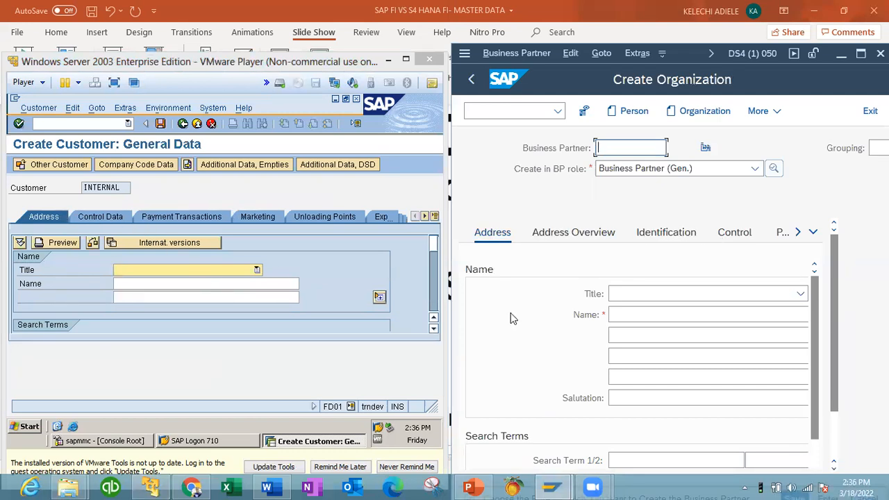
Step: Set the ECC customer's title to Company and name to SUNSHINE LTD
click(256, 270)
click(256, 270)
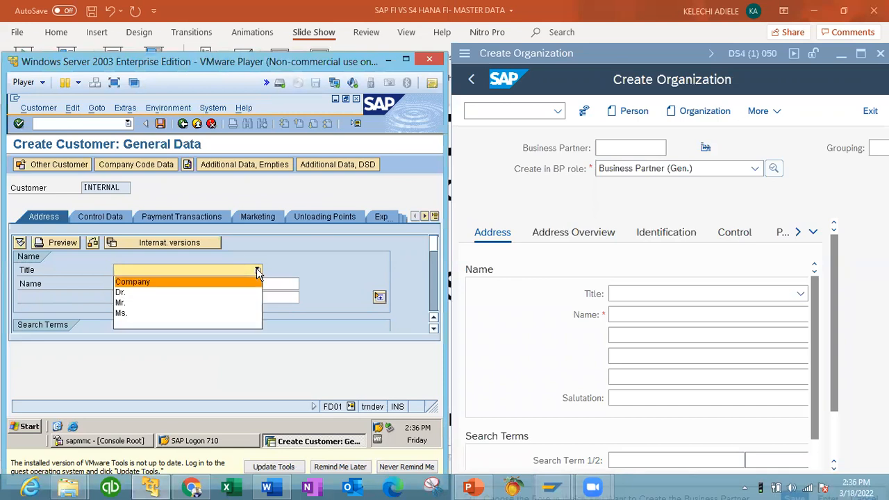
click(242, 283)
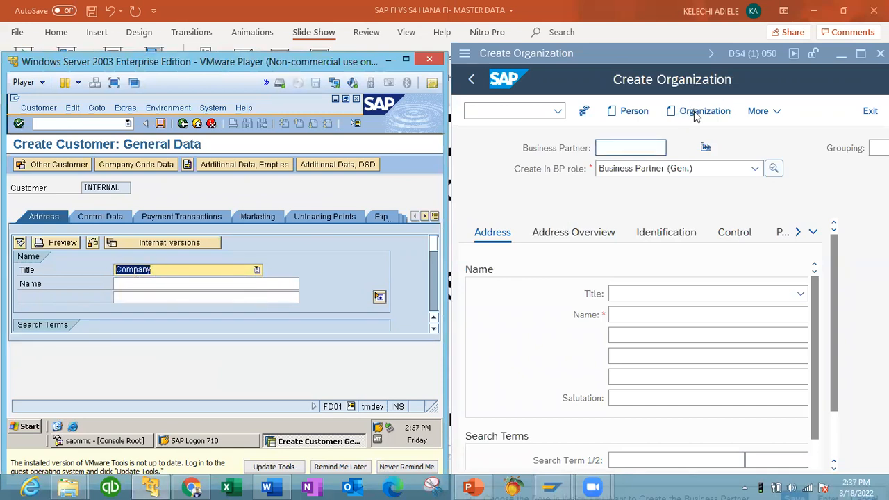
click(185, 285)
text(SUNSHINE N)
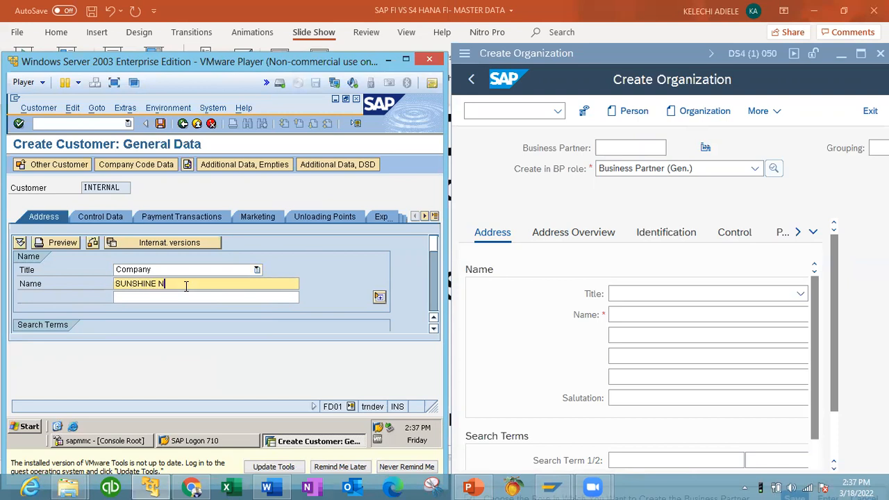
key(BackSpace)
text(LTD)
Step: Give the S/4HANA organization title Company and name SUNLIGHT LTD
click(803, 294)
click(754, 308)
click(678, 314)
text(SUNL)
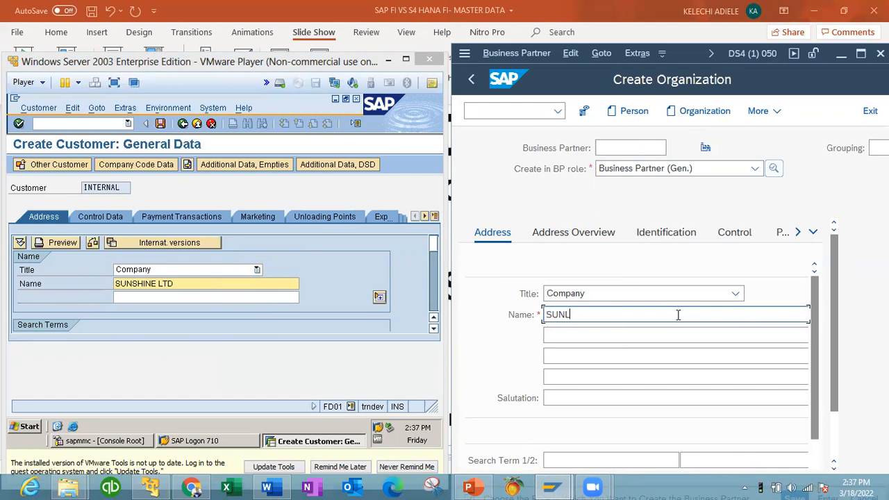
text(IGHT LTD)
click(434, 330)
click(433, 329)
click(433, 329)
click(434, 329)
click(434, 329)
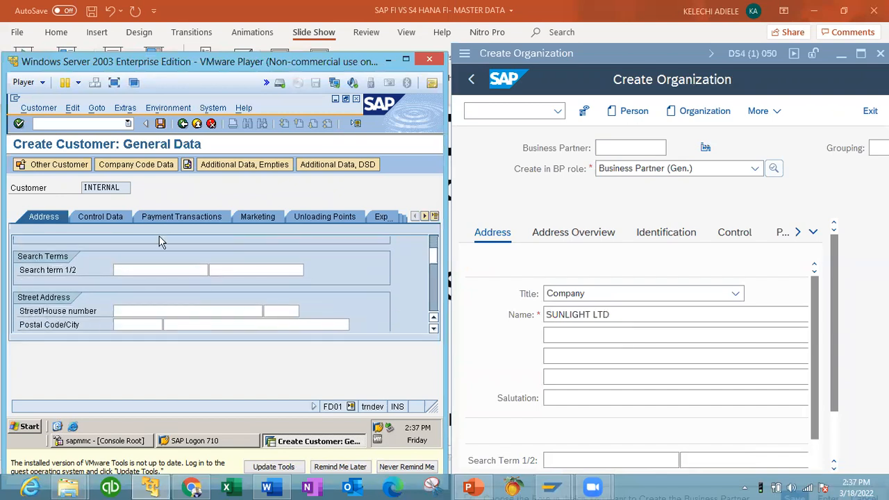
Step: Enter SLL as the ECC customer's Search term 1
click(159, 267)
text(ALL)
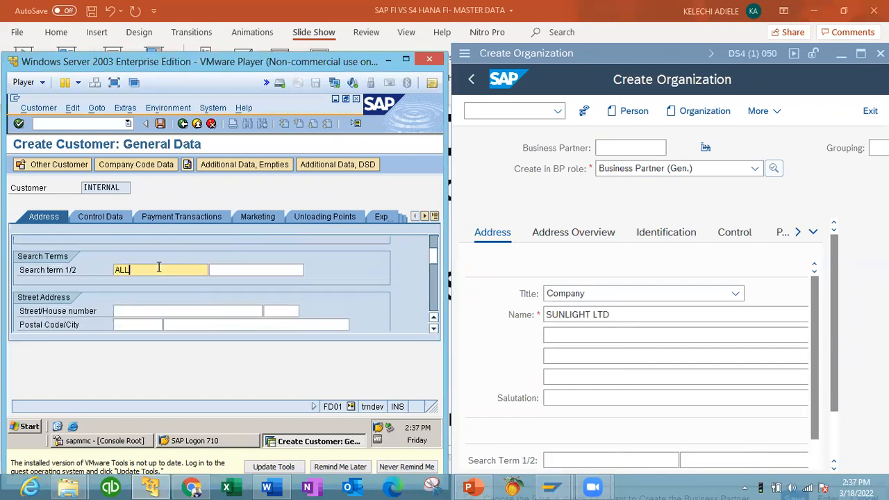
key(BackSpace)
key(BackSpace)
text(SLL)
click(154, 310)
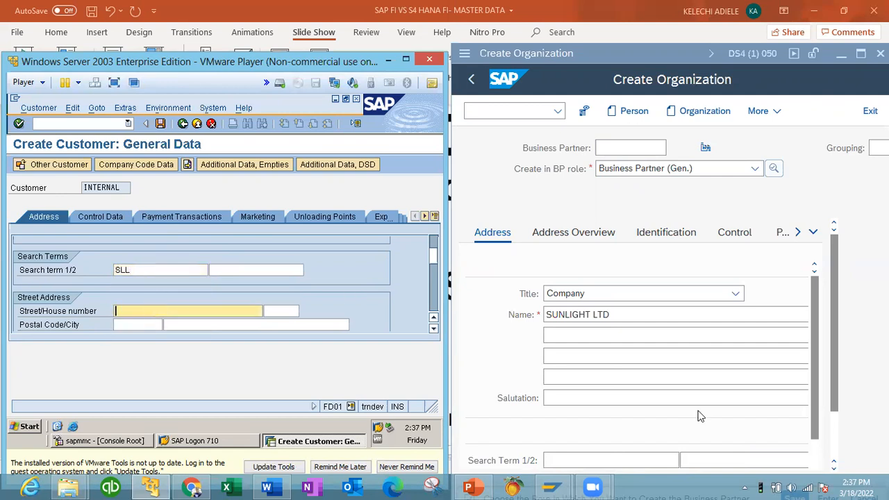
Step: Enter SLL as the S/4HANA organization's Search Term 1
click(834, 467)
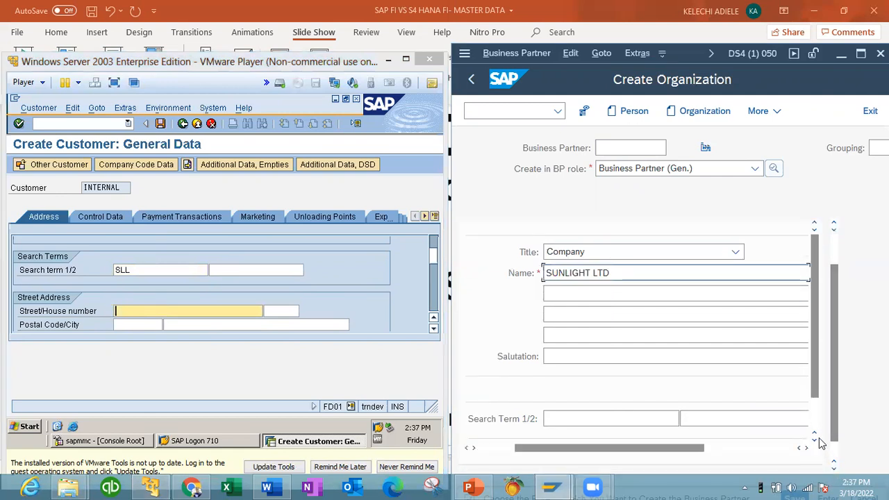
click(814, 446)
click(815, 446)
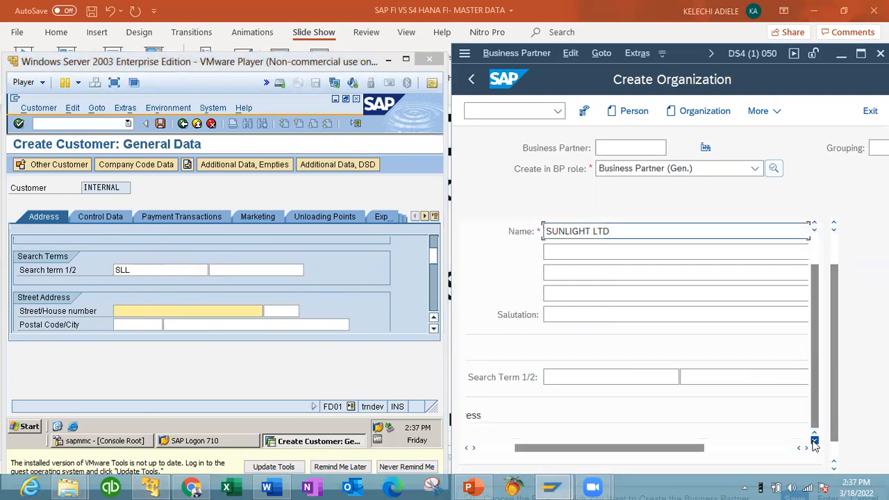
click(611, 378)
text(SLL)
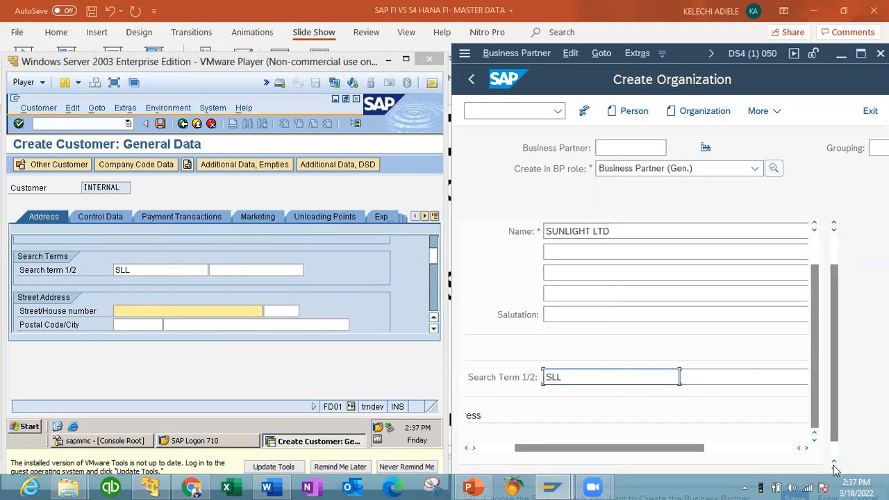
click(834, 465)
drag(671, 428, 616, 431)
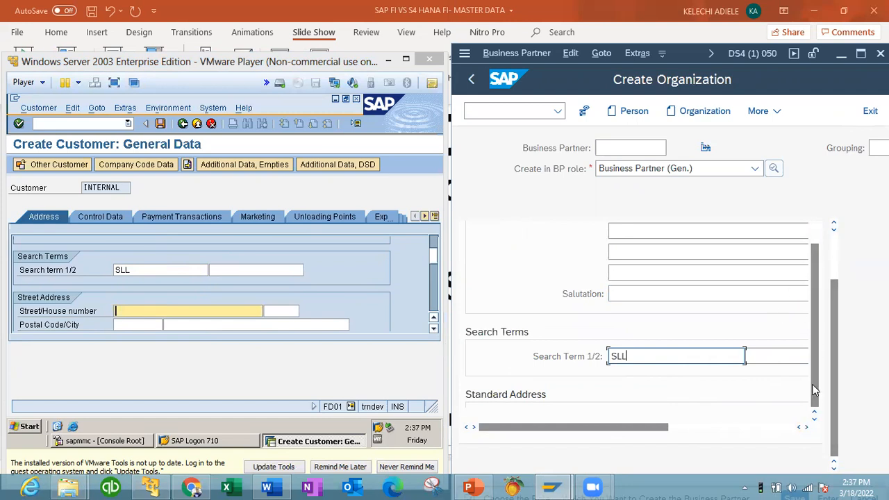
click(807, 427)
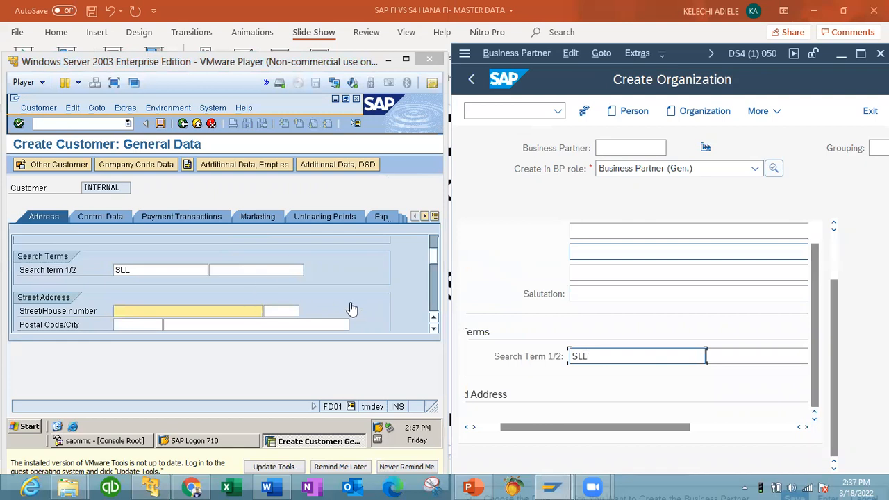
click(433, 329)
click(433, 330)
click(433, 330)
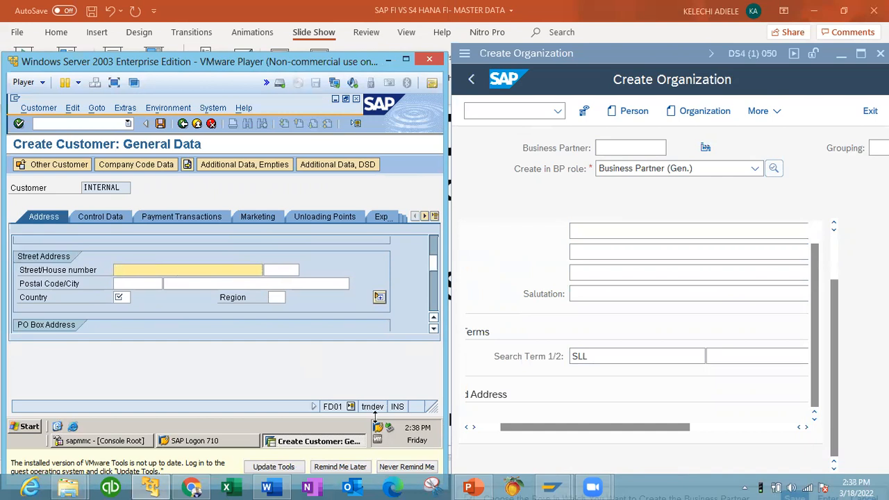
drag(507, 427, 487, 430)
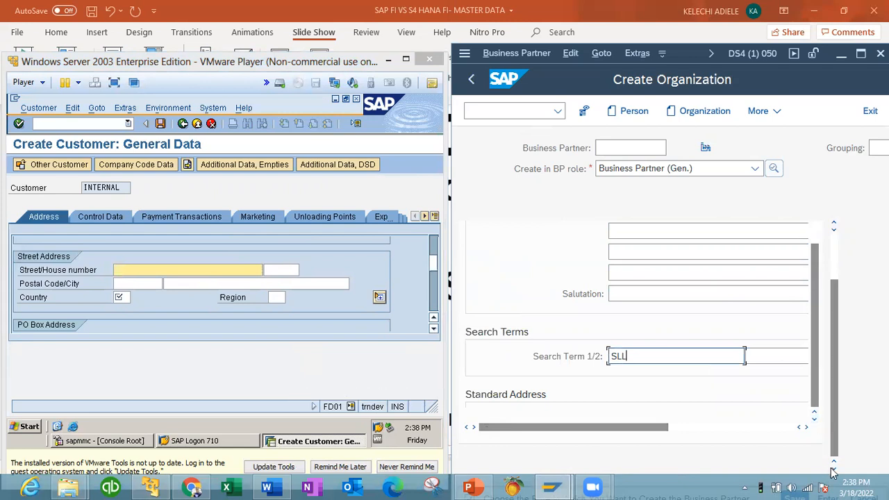
key(Tab)
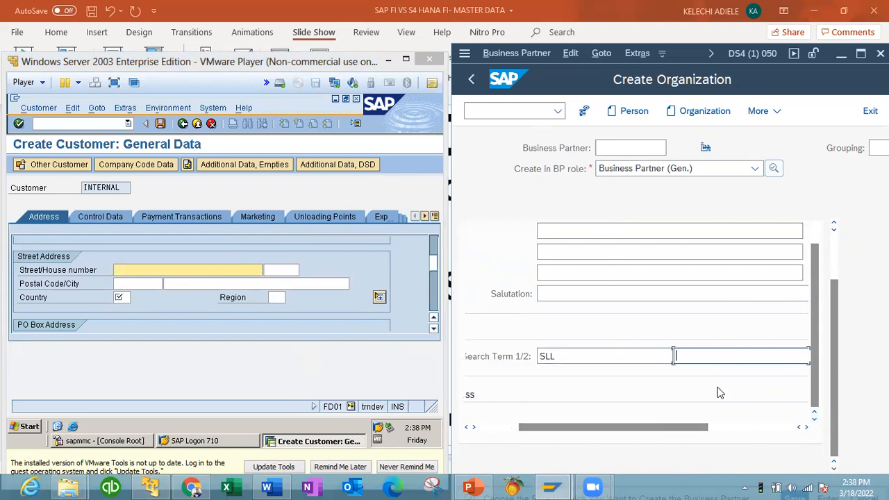
key(Tab)
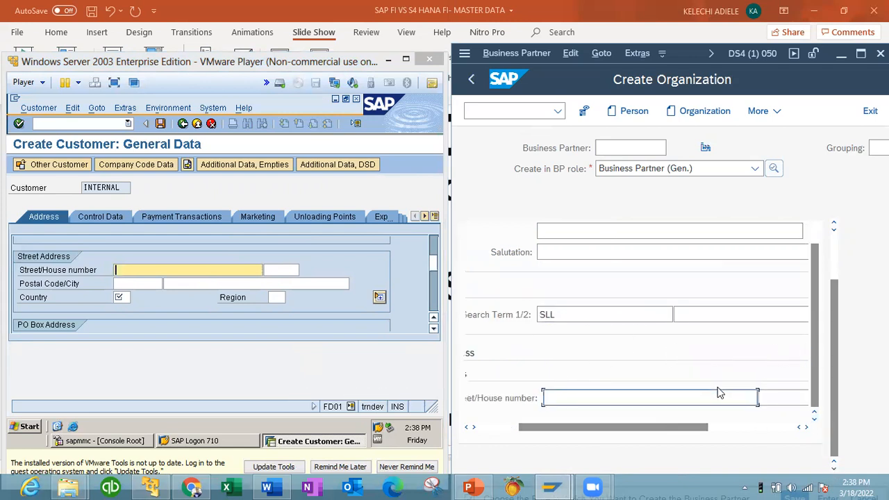
Step: Enter house number 100 on both records and postal code 23456 for the ECC customer
text(100)
click(184, 269)
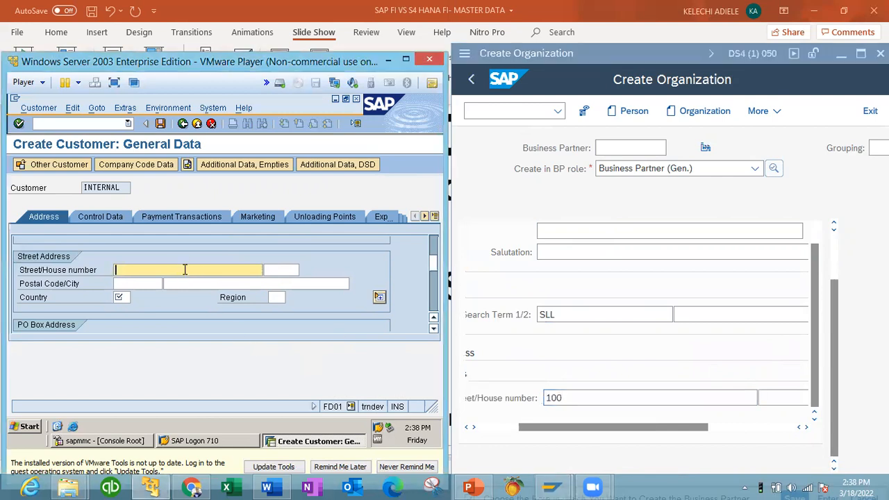
text(100)
click(137, 285)
click(127, 295)
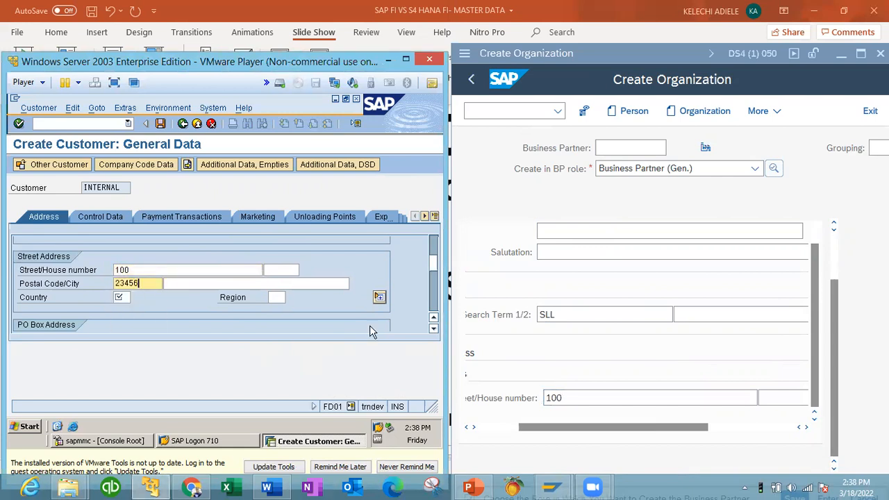
Step: Enter postal code 23446 and city LA for the S/4HANA organization, city L in ECC
click(818, 426)
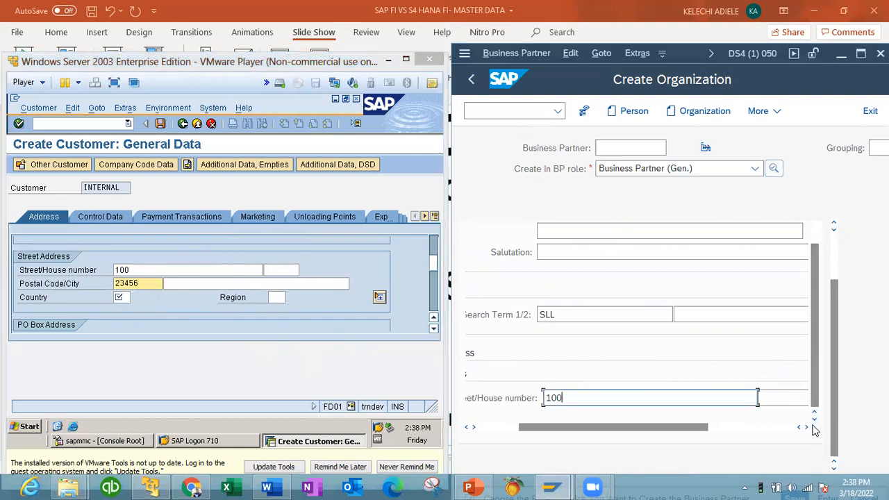
key(Tab)
text(23446)
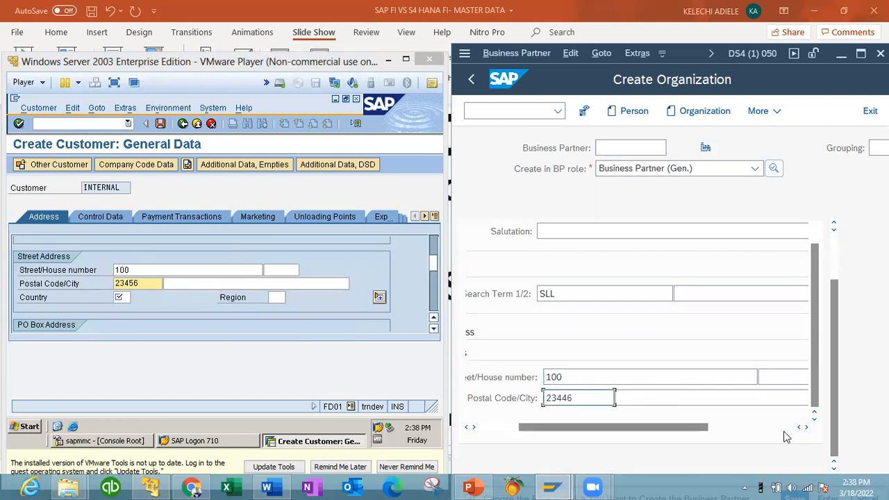
click(198, 281)
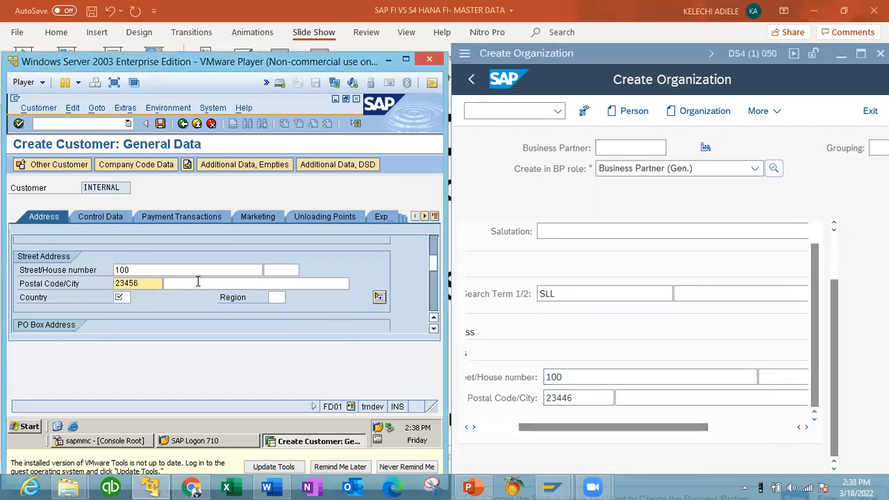
click(197, 281)
text(LA)
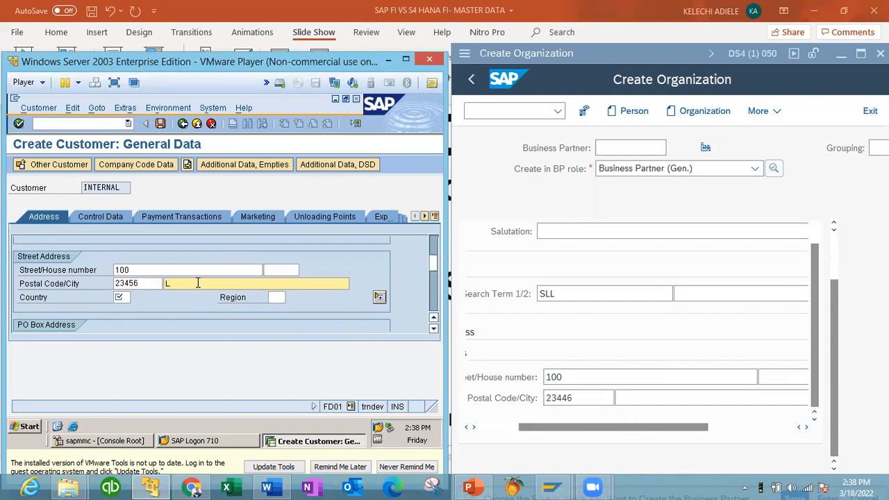
click(648, 400)
text(LA)
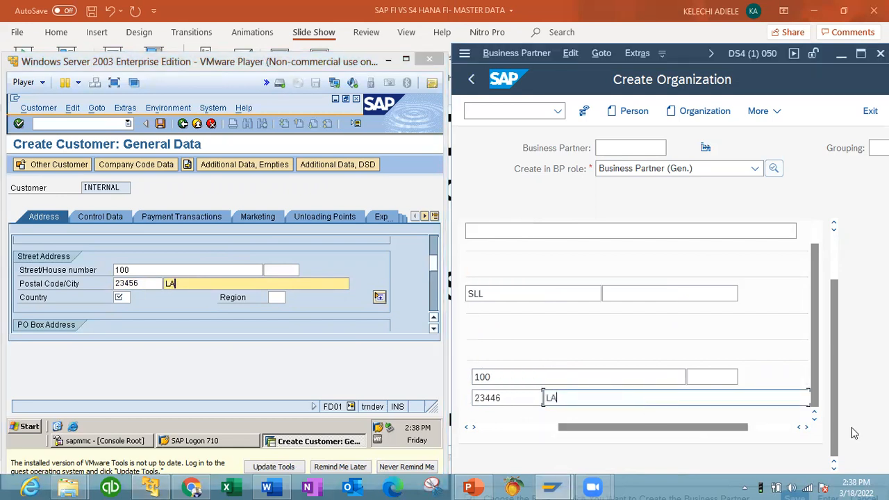
drag(594, 437, 466, 449)
key(Tab)
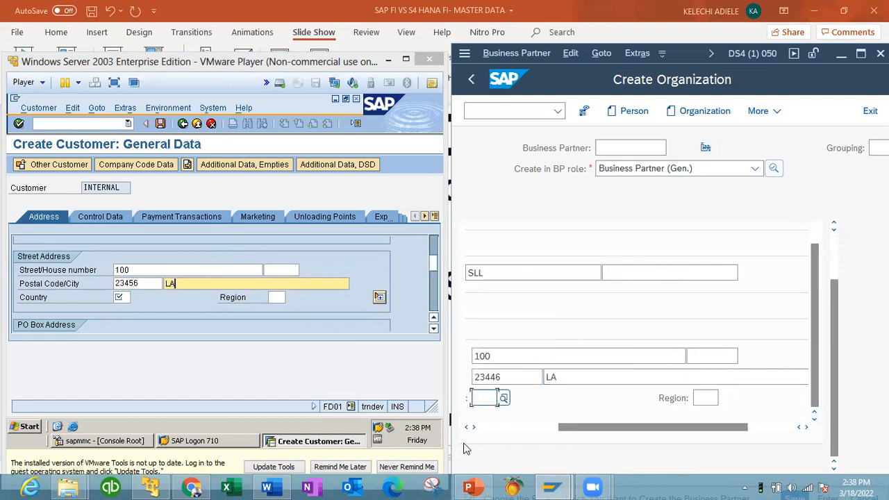
Step: Enter country US for the ECC customer
click(466, 427)
click(466, 427)
click(466, 427)
click(466, 428)
click(466, 428)
click(466, 428)
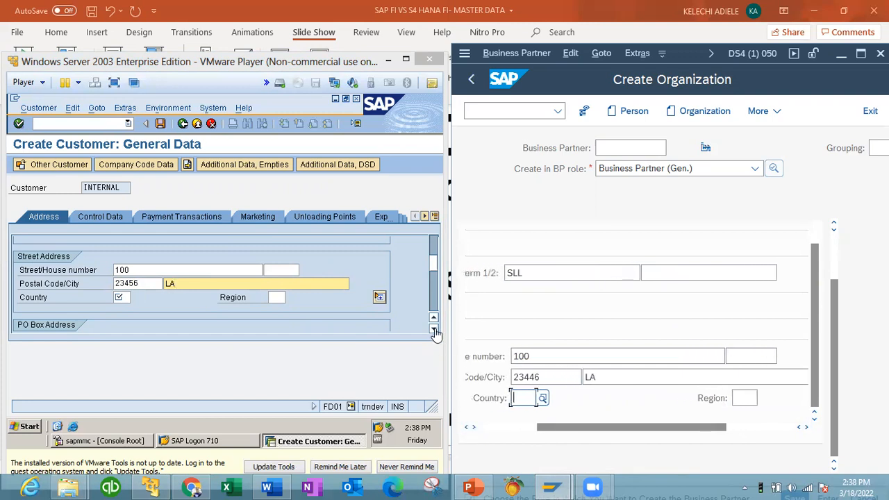
click(433, 330)
click(433, 329)
click(433, 330)
click(433, 329)
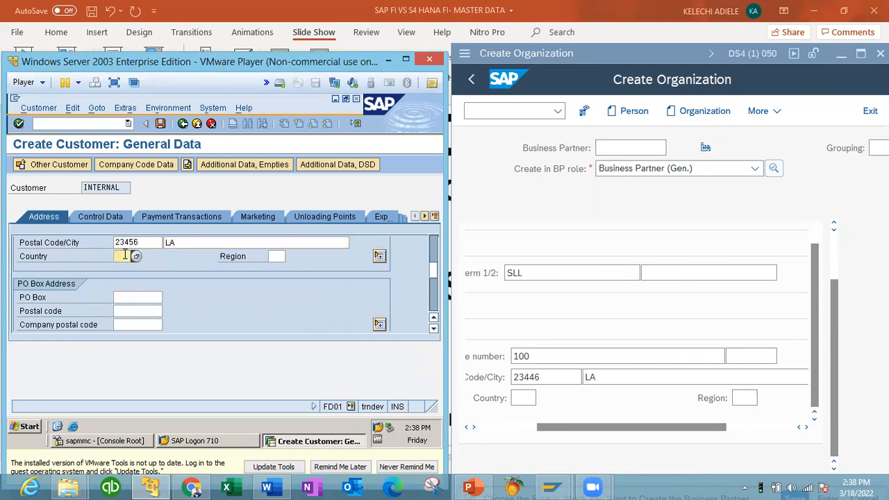
text(US)
click(277, 256)
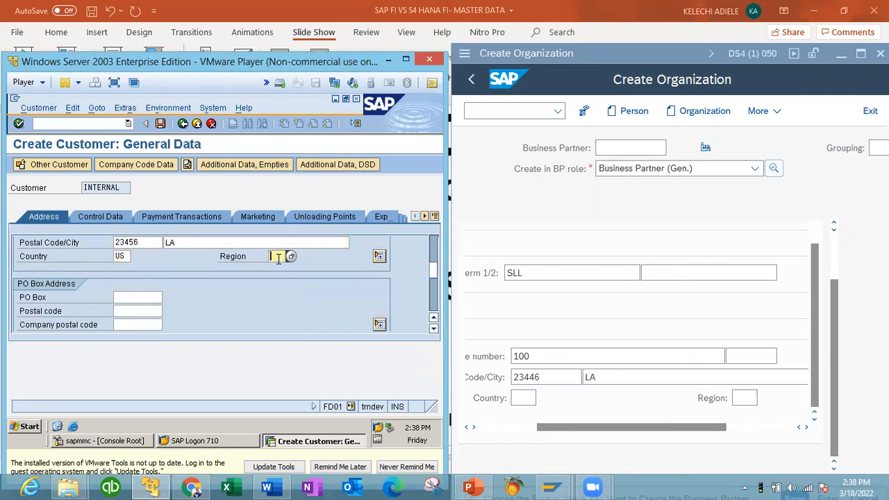
Step: Set the S/4HANA organization's country to US from the search results
click(522, 398)
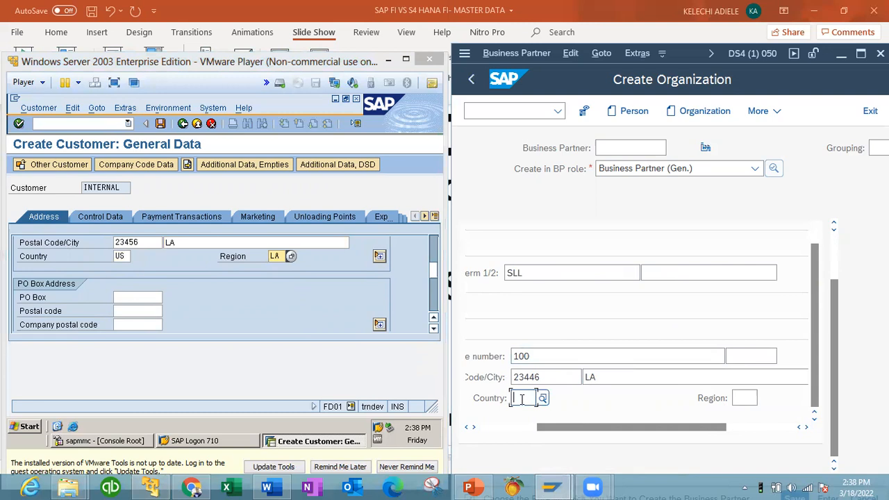
text(US)
click(738, 401)
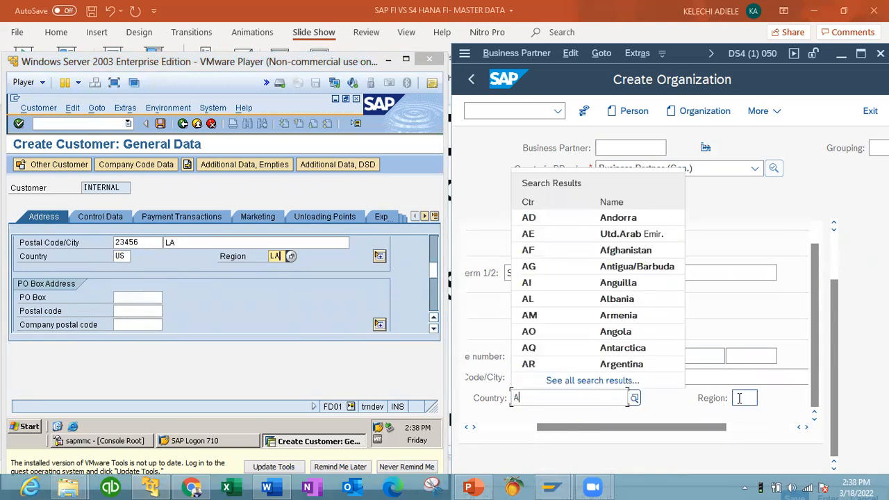
text(US)
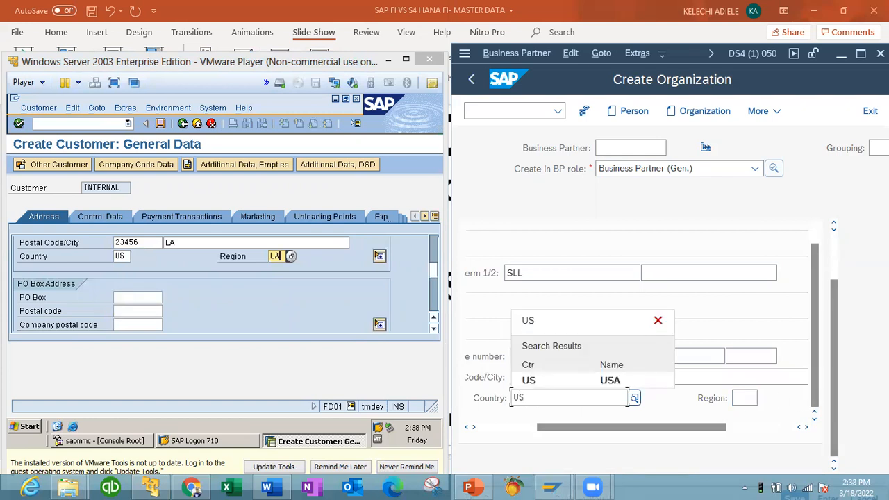
click(611, 383)
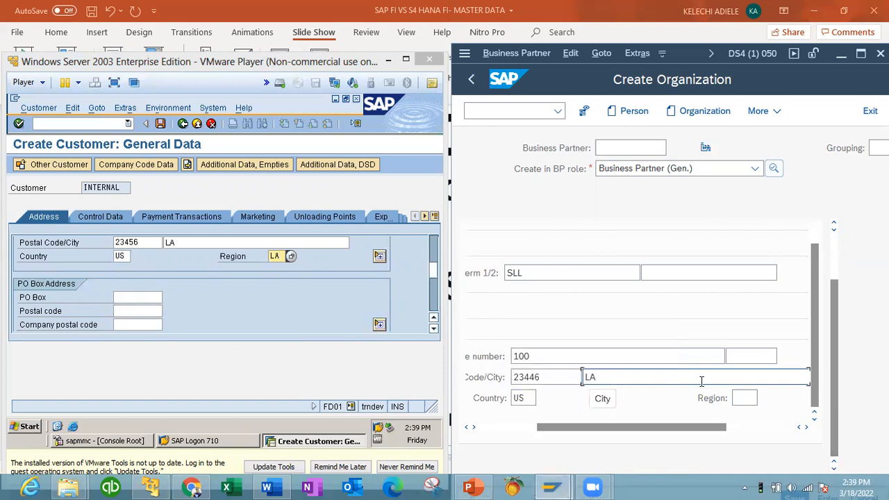
click(734, 398)
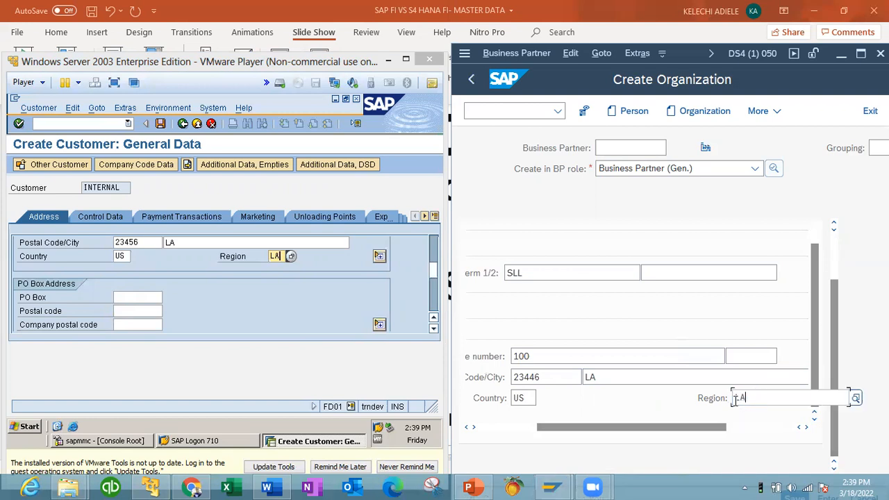
Step: Pick English in the S/4HANA Language dropdown and type the ECC customer's telephone number
click(433, 330)
click(433, 330)
click(434, 329)
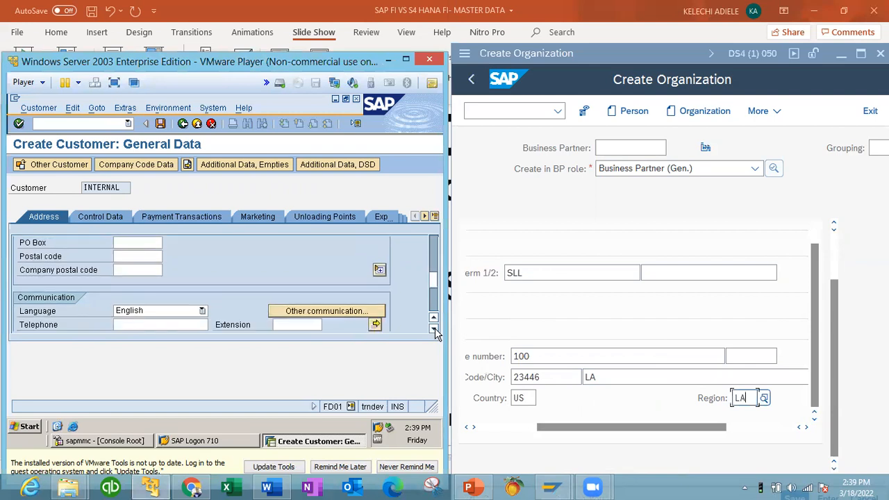
click(434, 330)
click(433, 330)
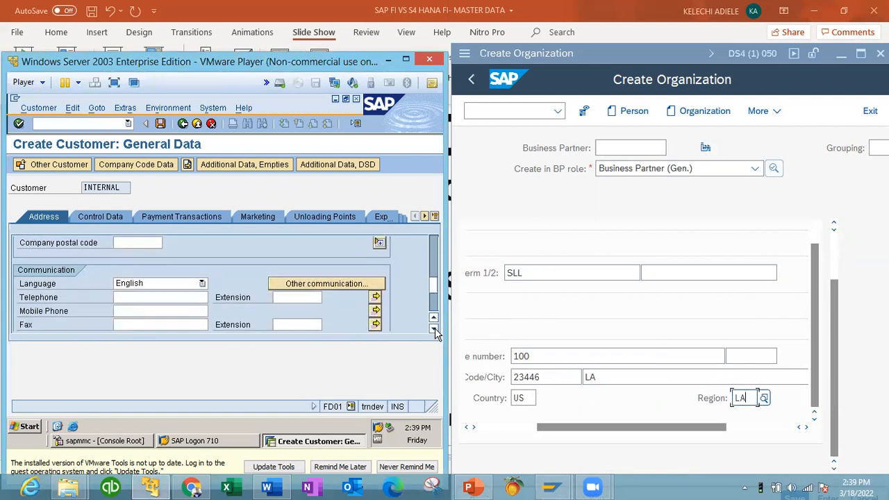
click(811, 421)
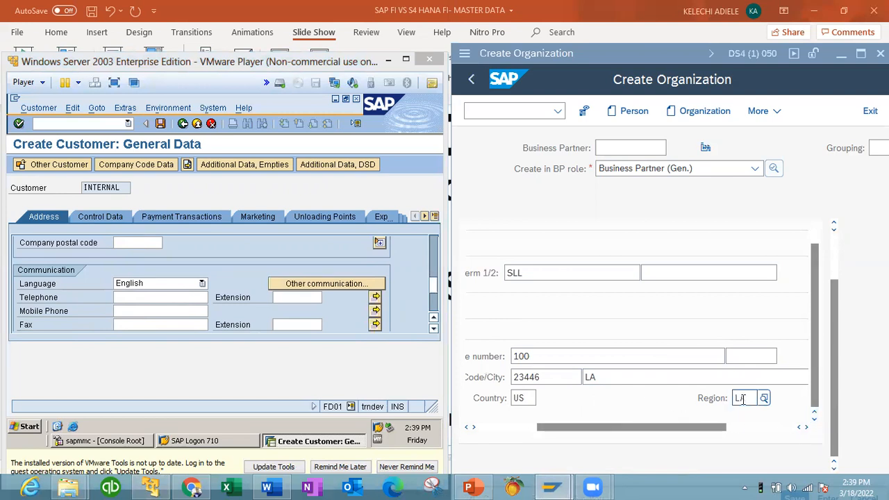
key(Tab)
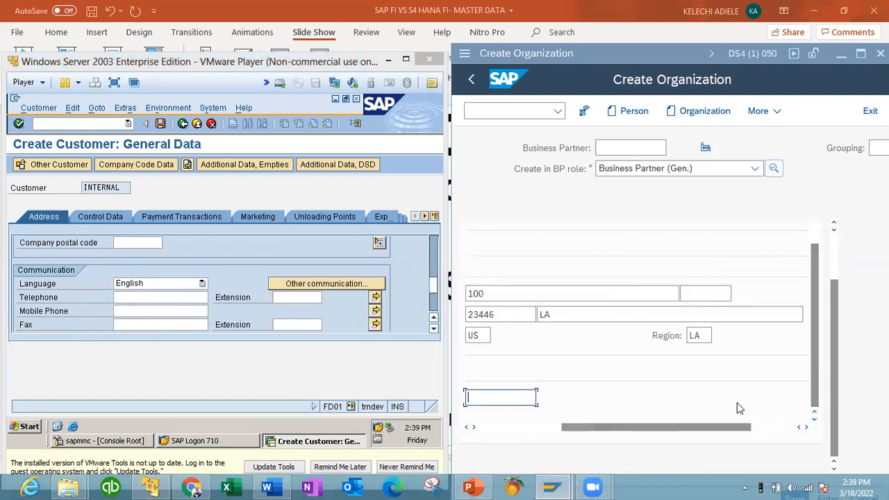
drag(633, 432, 541, 431)
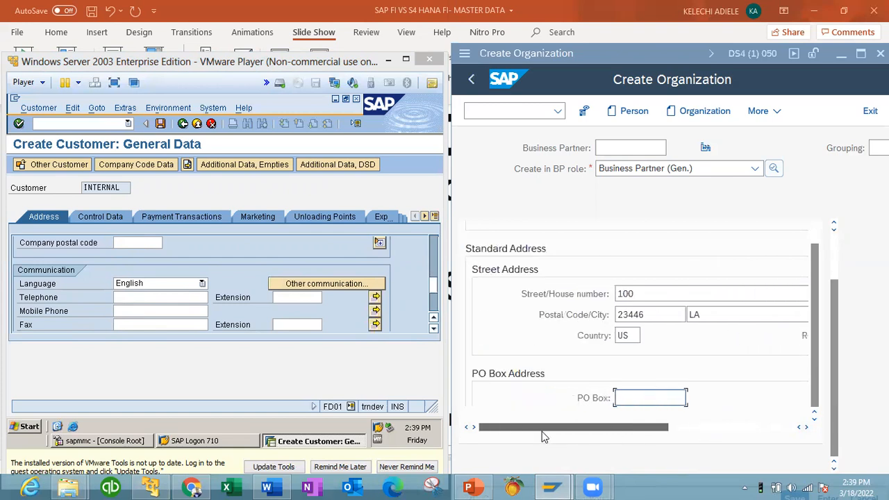
key(Tab)
key(Tab)
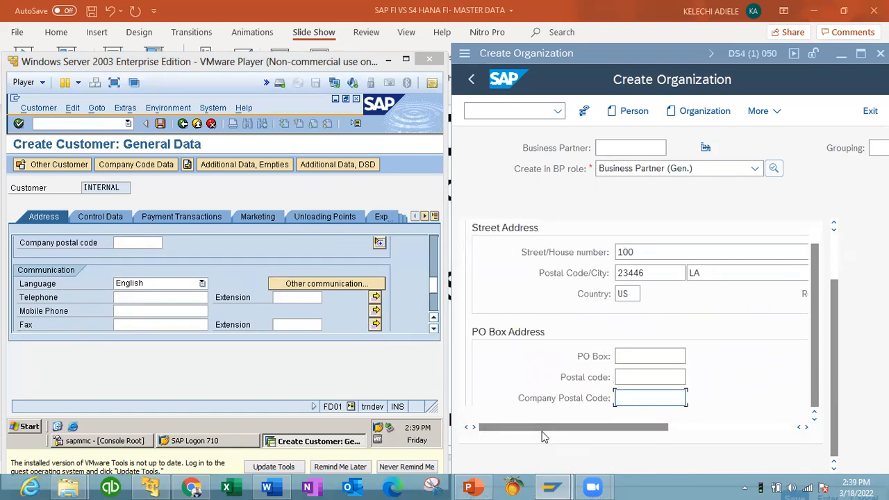
key(Tab)
drag(562, 433, 479, 427)
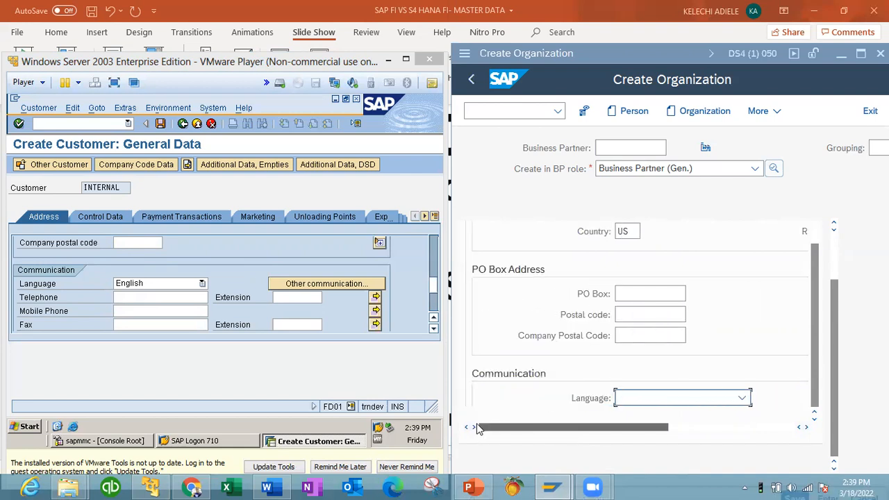
click(740, 398)
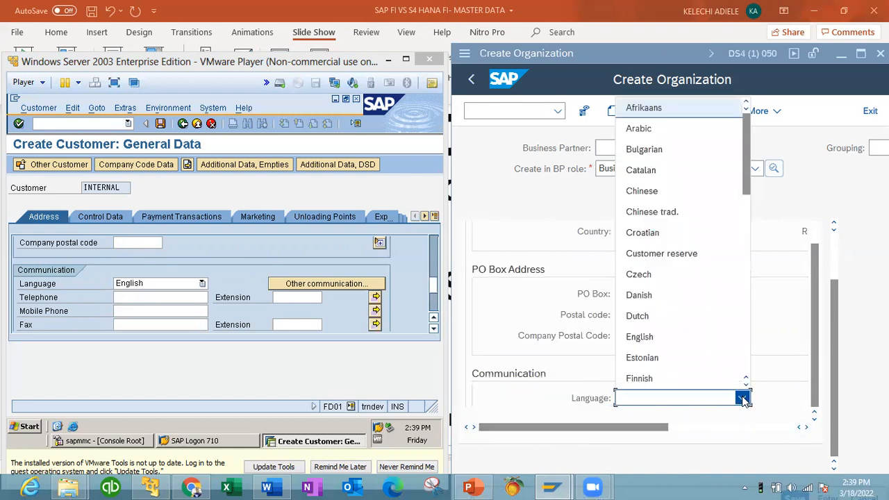
click(662, 342)
click(140, 298)
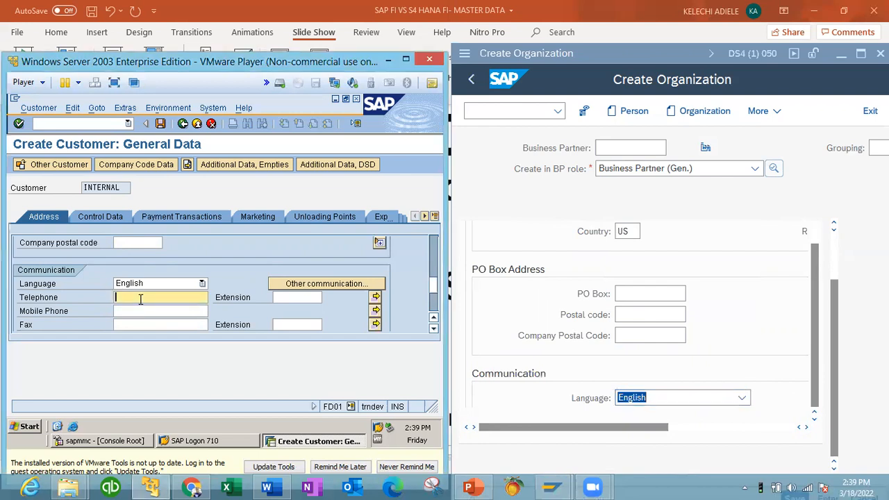
Step: Enter the S/4HANA organization's telephone number
click(814, 420)
click(807, 427)
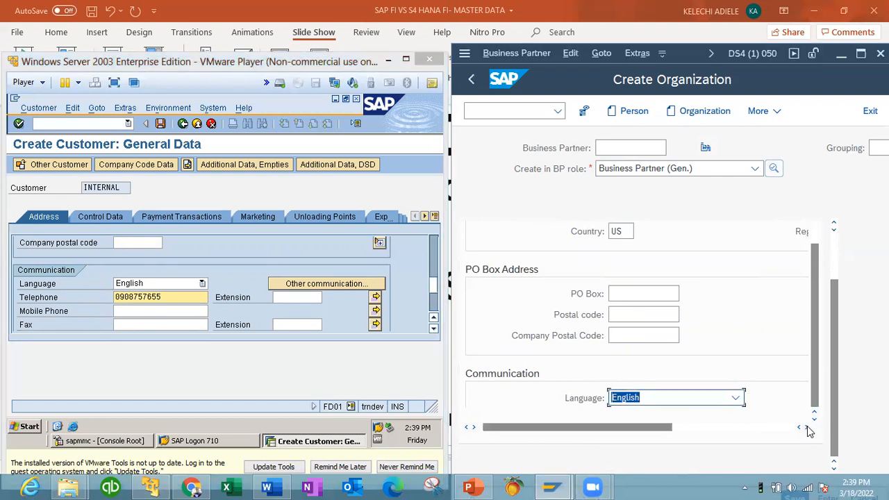
key(Tab)
key(Tab)
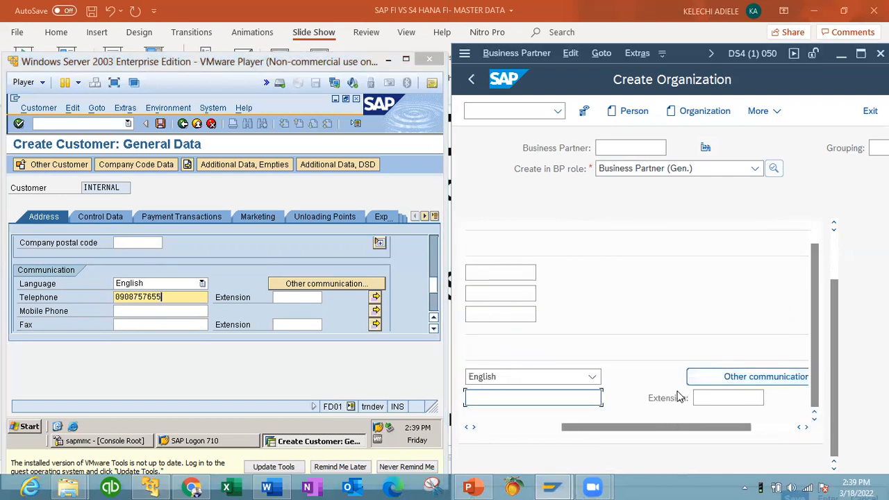
drag(591, 430, 535, 435)
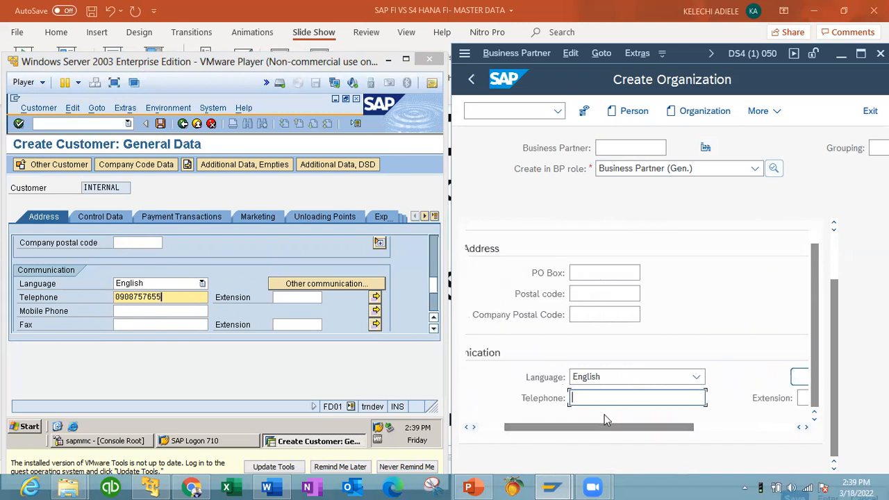
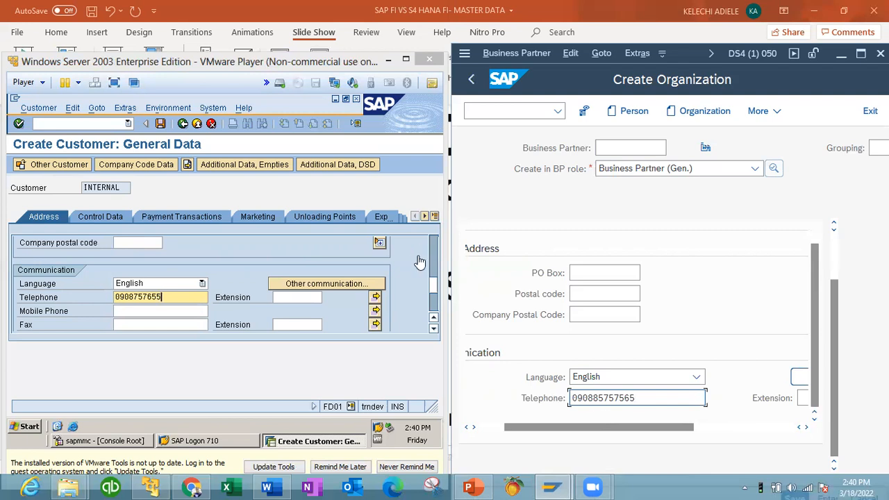
Step: Scroll the ECC Address tab down to the E-Mail and comments fields
click(436, 309)
click(436, 309)
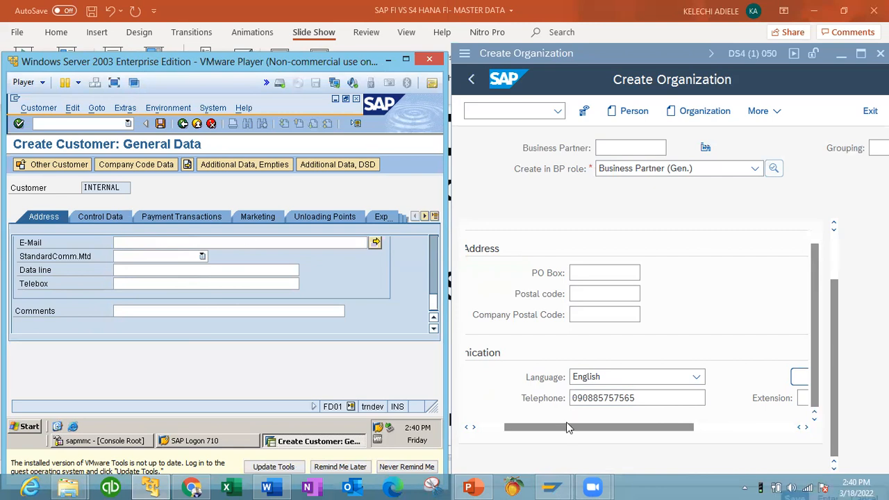
drag(615, 427, 589, 428)
scroll(839, 323, up, 2)
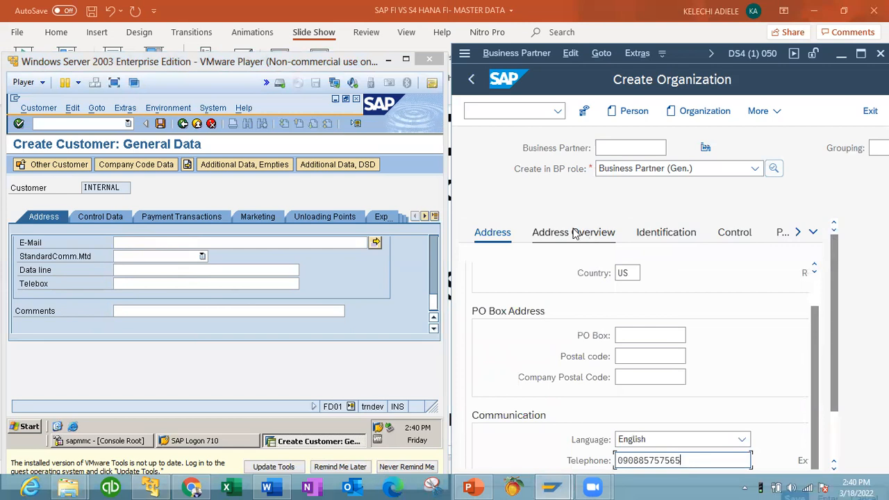
Step: Show SUNSHINE LTD's Control Data in ECC beside the S/4HANA organization's Control parameters
click(104, 218)
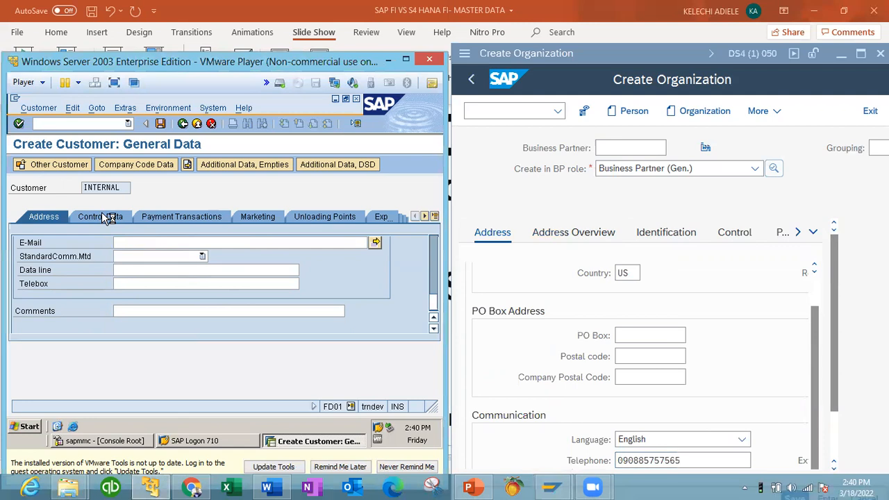
click(104, 219)
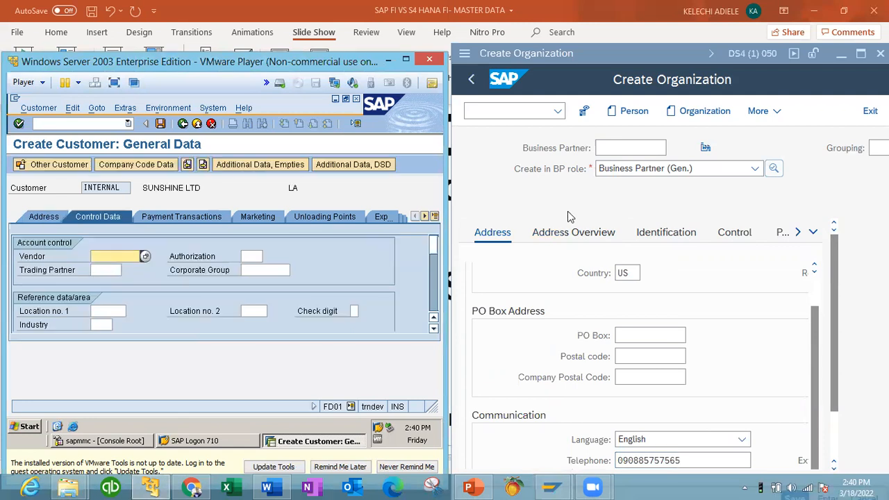
click(562, 238)
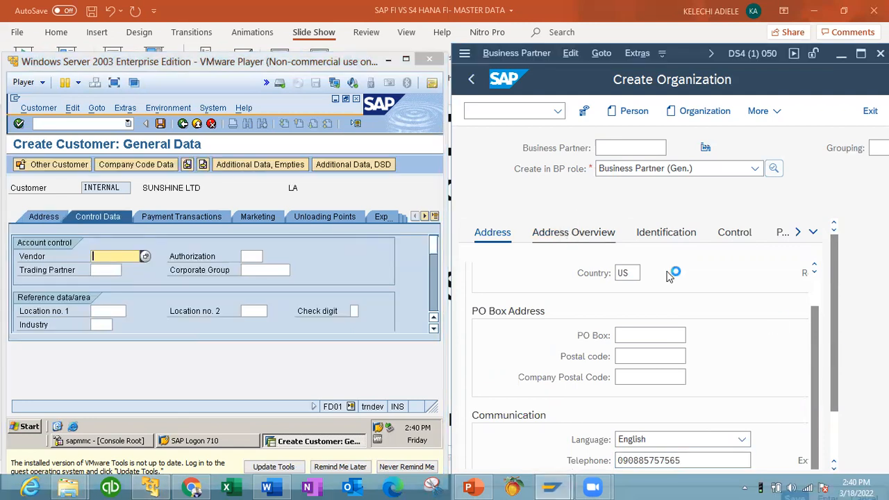
click(573, 236)
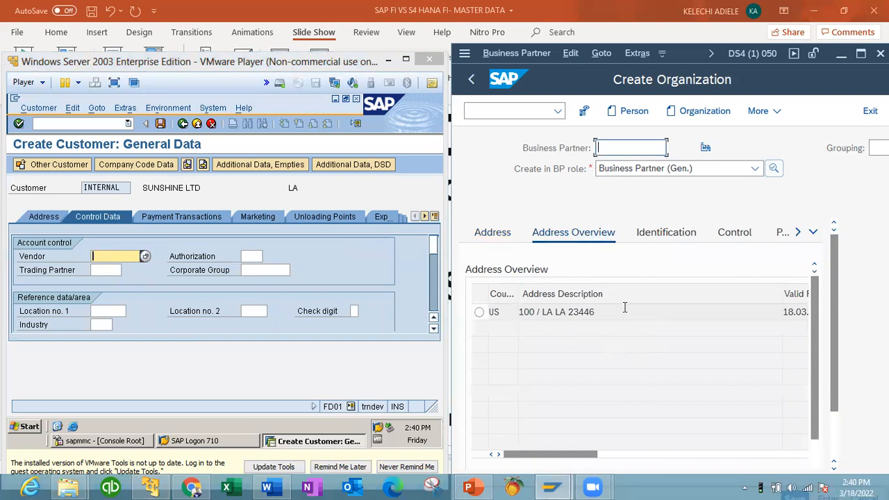
click(666, 239)
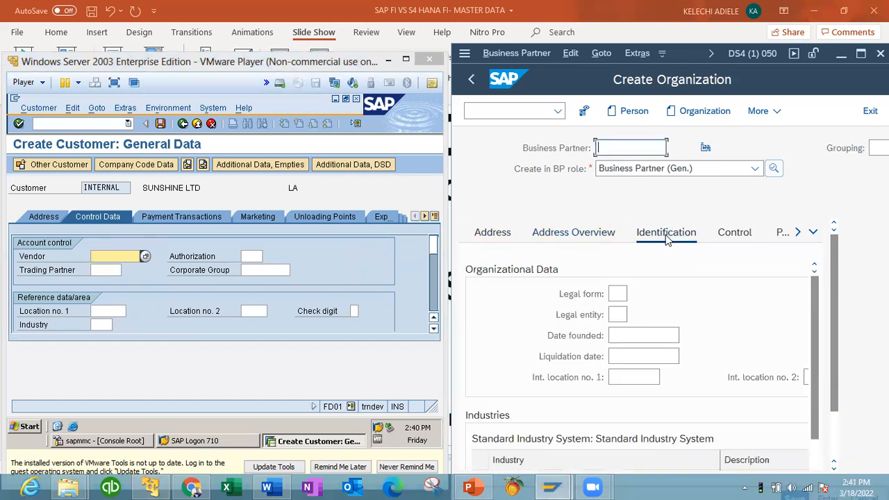
click(675, 81)
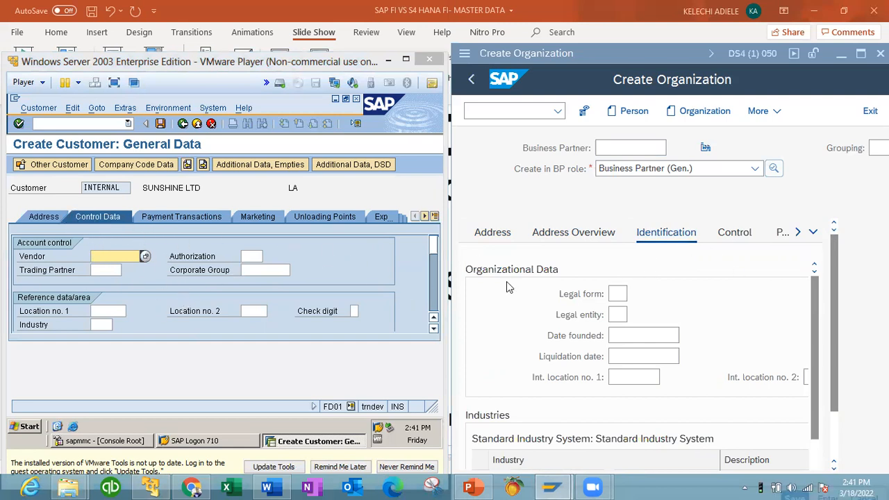
click(814, 463)
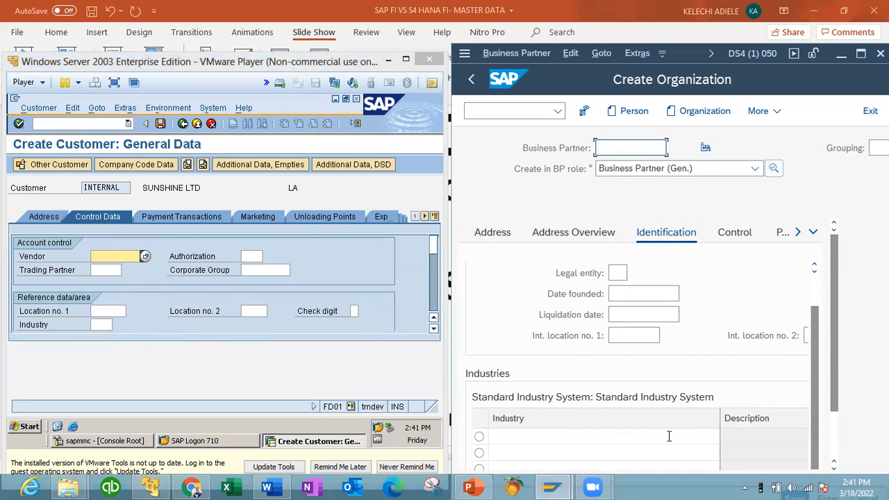
click(731, 240)
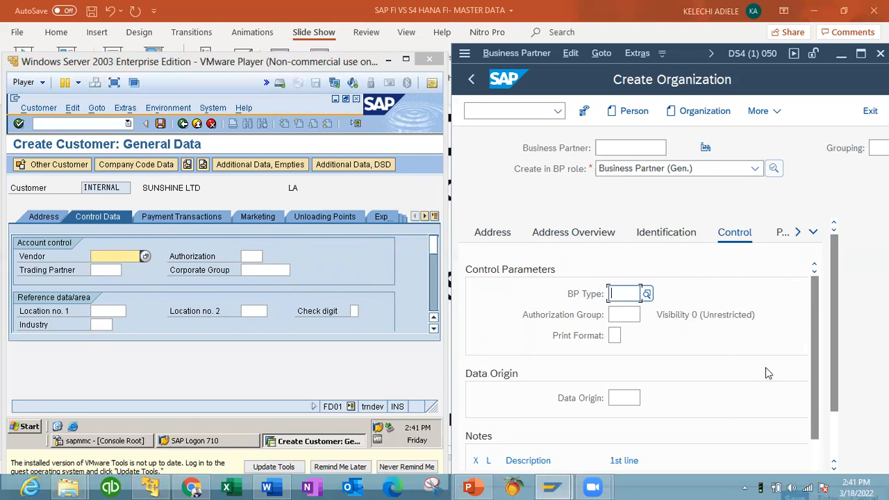
scroll(818, 465, down, 1)
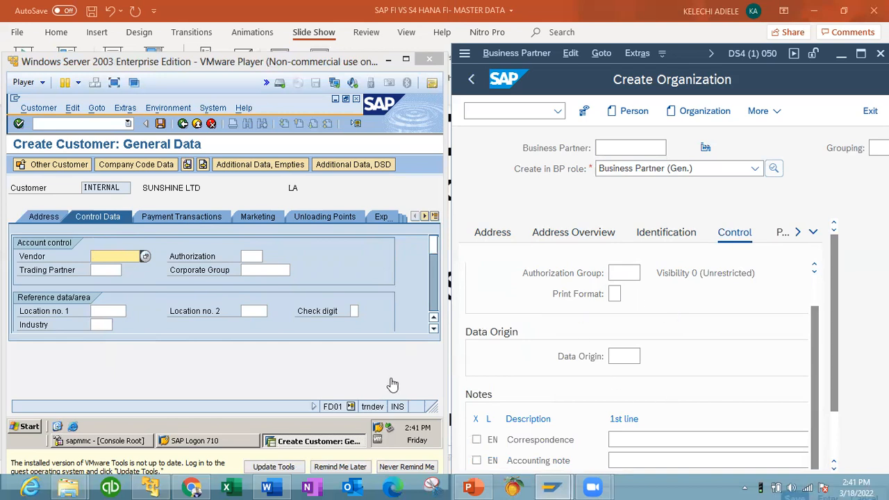
click(434, 329)
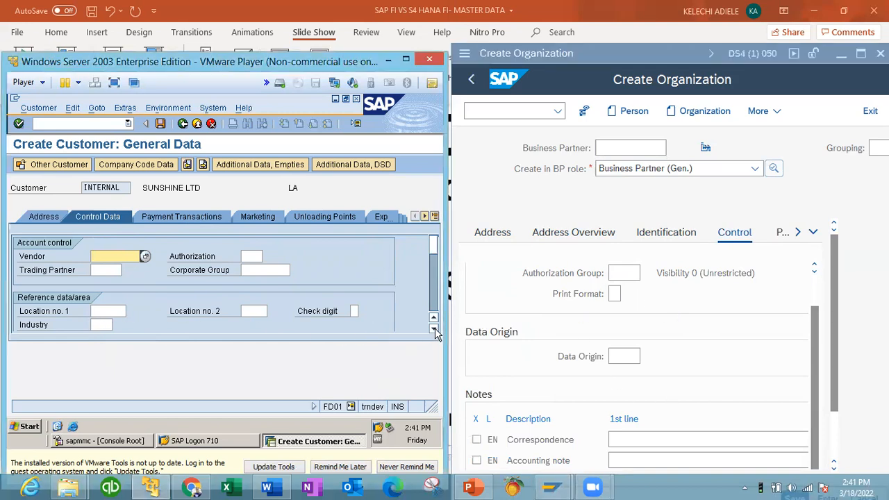
click(434, 329)
click(434, 329)
click(434, 329)
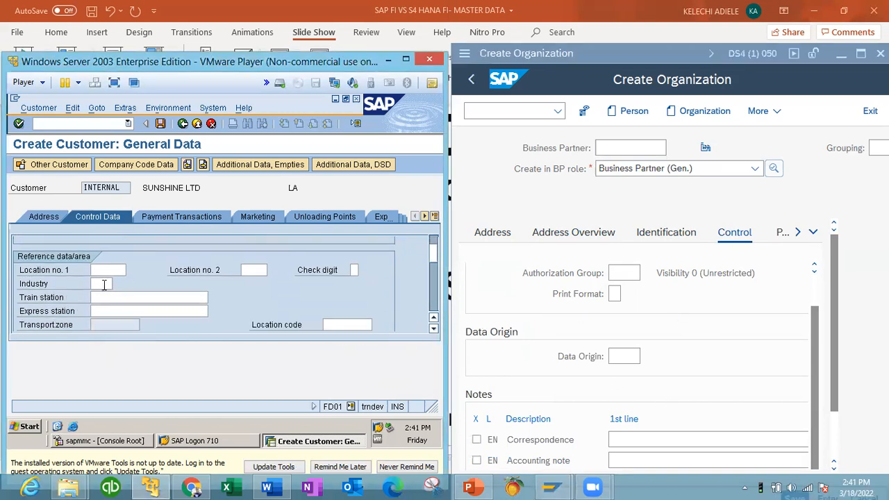
scroll(103, 284, up, 1)
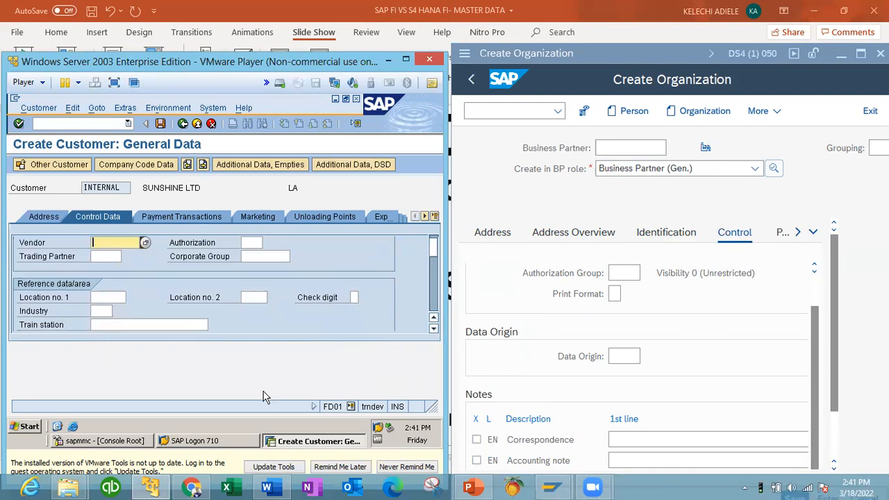
click(434, 329)
click(434, 329)
click(434, 329)
click(434, 329)
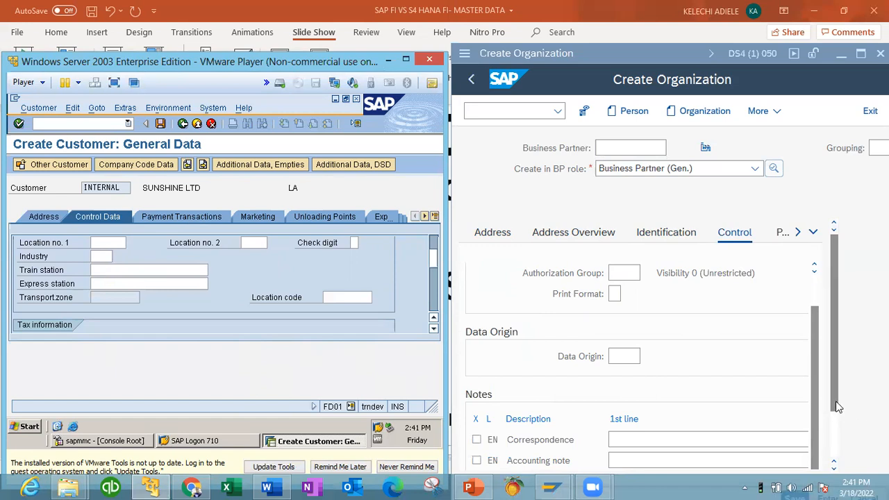
drag(835, 402, 835, 449)
click(766, 428)
drag(767, 427, 641, 427)
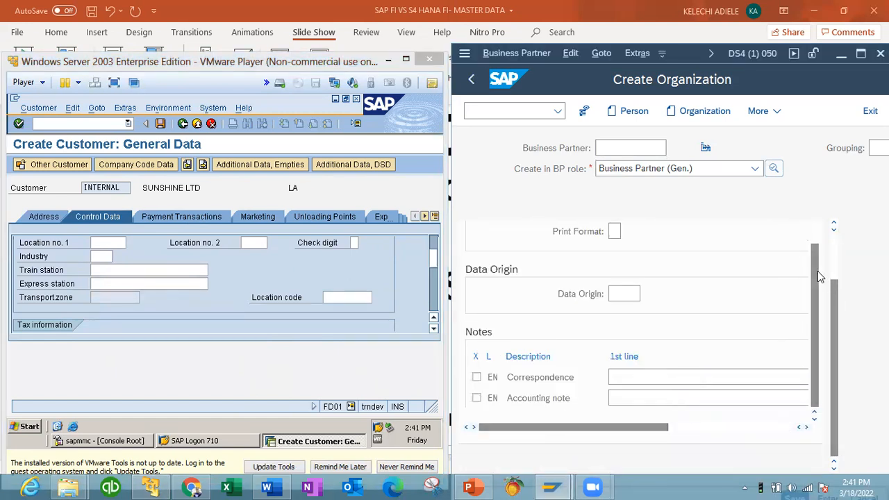
scroll(811, 238, up, 1)
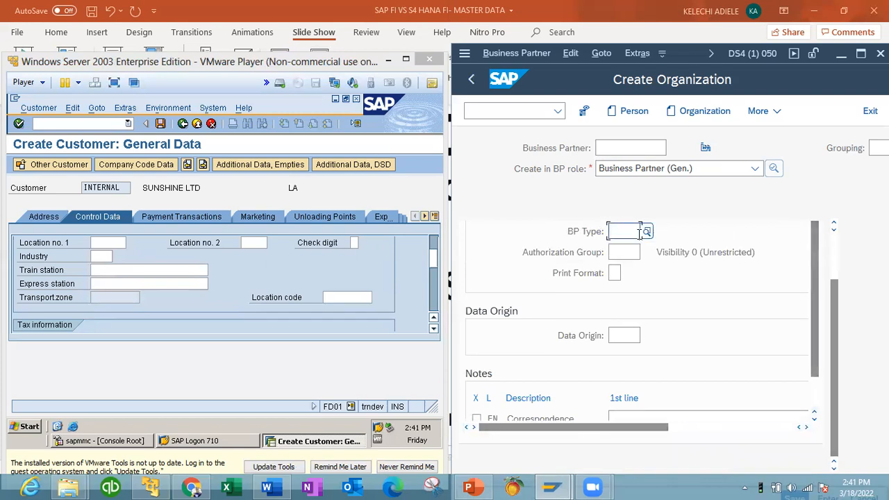
scroll(837, 245, up, 2)
click(799, 234)
click(799, 235)
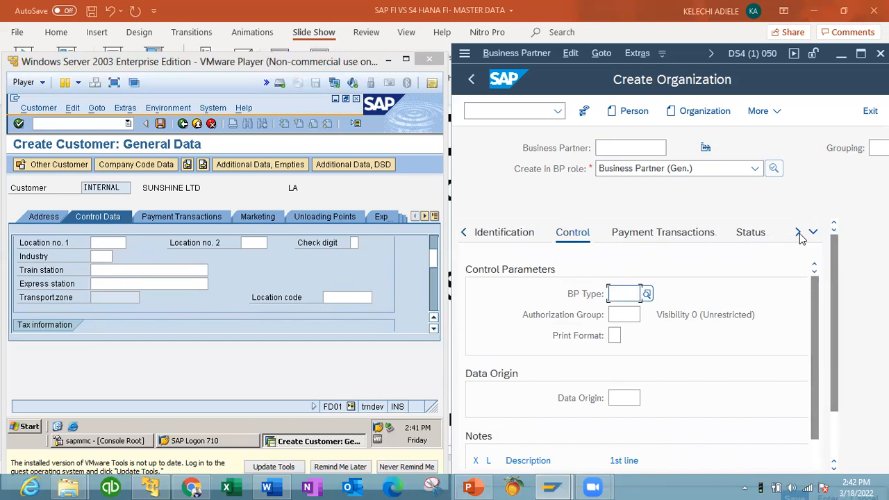
Step: Bring up the partner's Bank Details and the ECC customer's payment transactions bank table
click(687, 235)
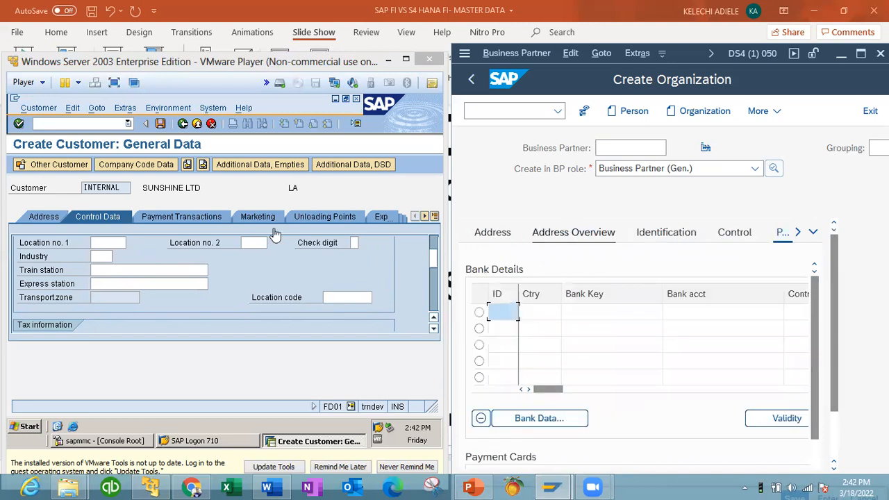
click(177, 220)
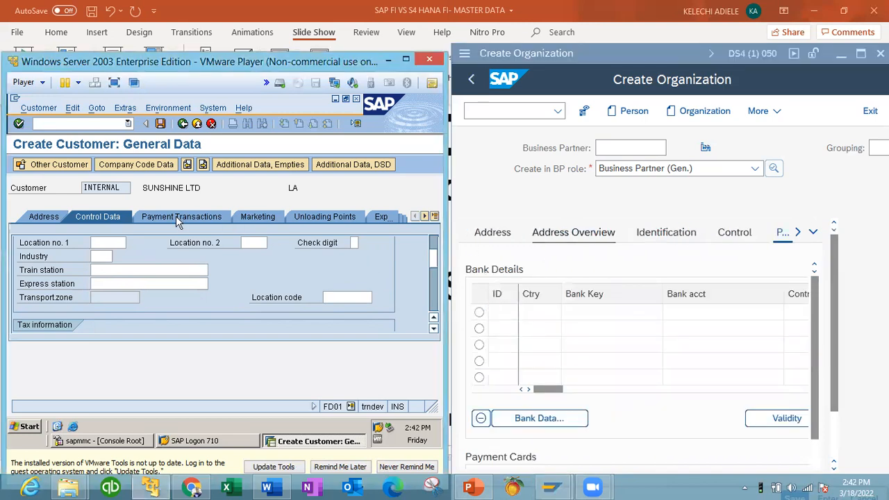
click(177, 218)
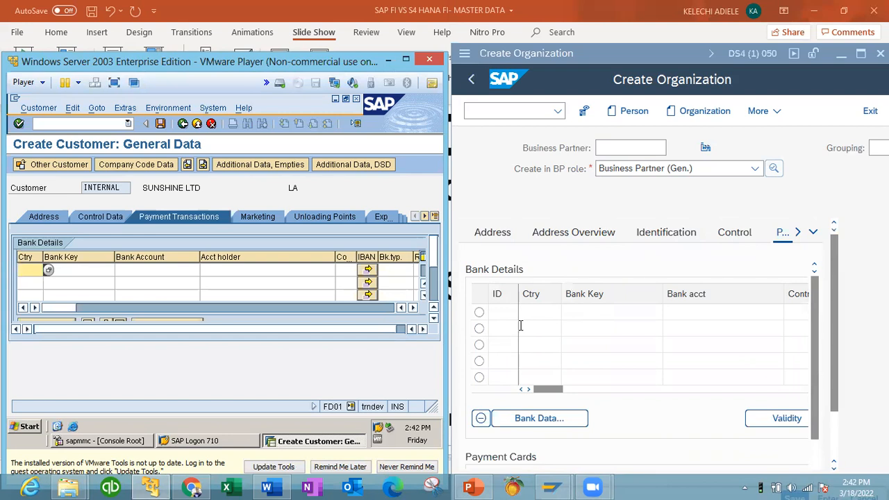
Step: Set the ECC customer's bank country to US and search bank keys, listing 44 US banks
click(81, 271)
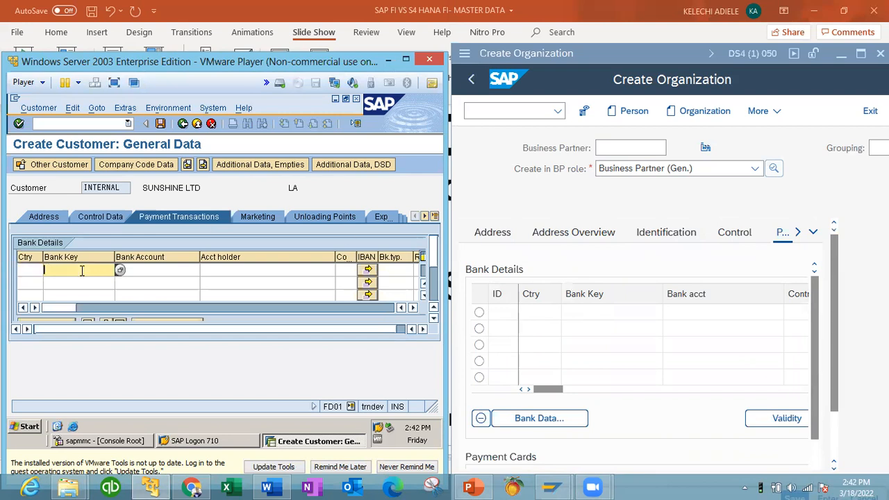
click(31, 271)
text(US)
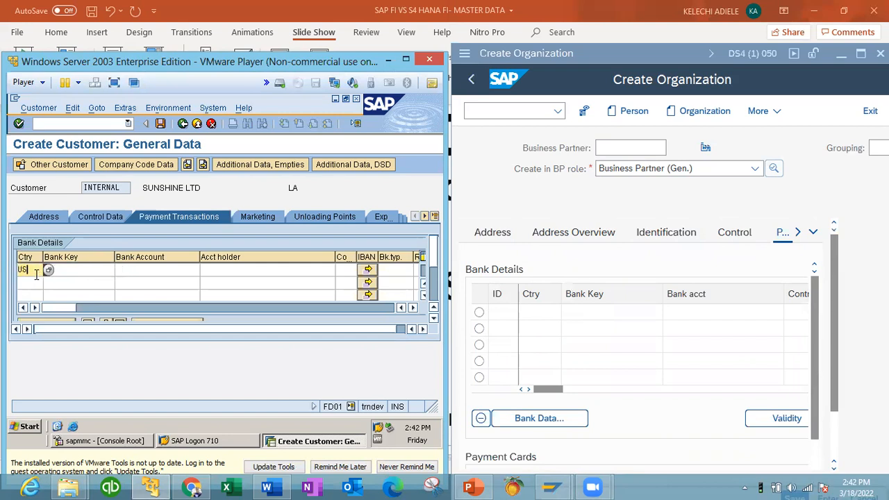
key(Tab)
click(120, 270)
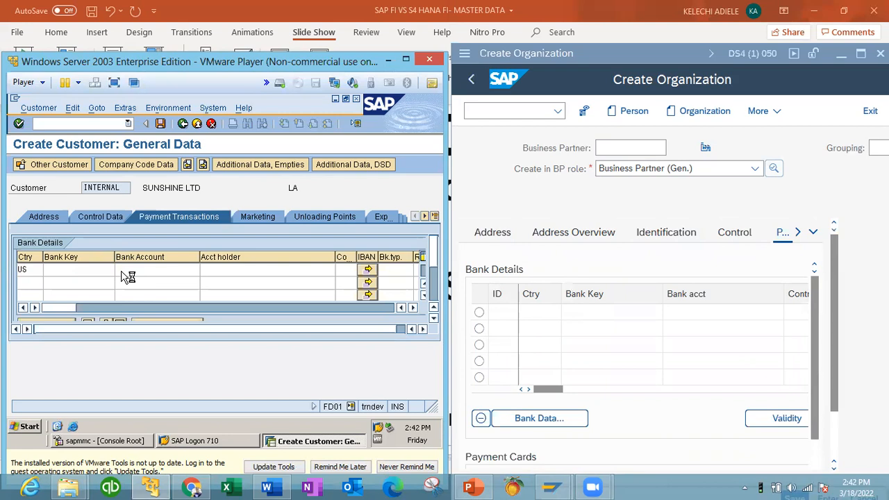
click(81, 350)
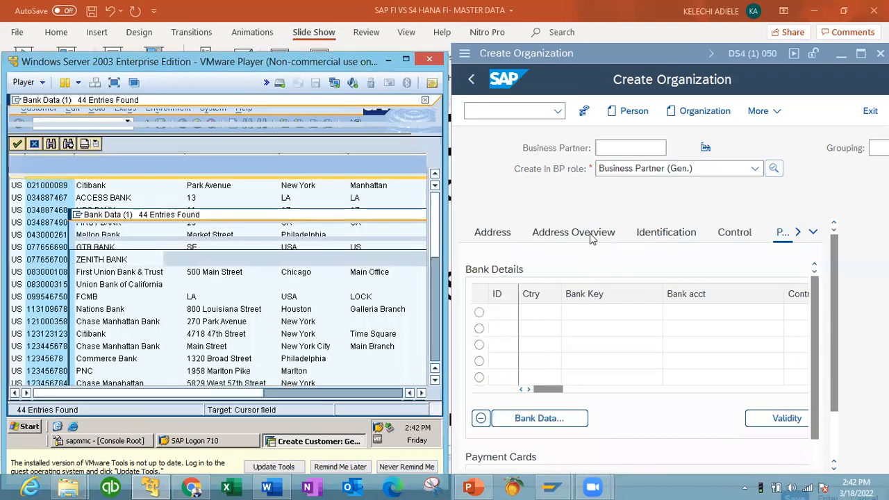
click(535, 313)
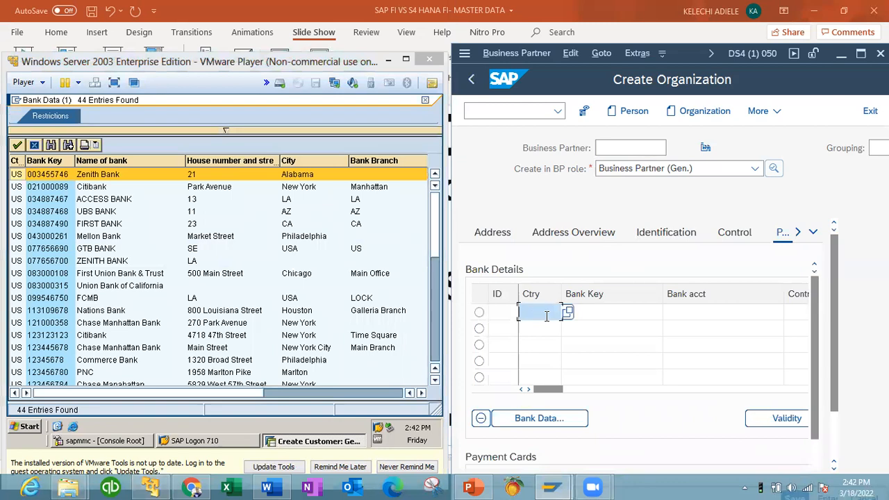
click(536, 331)
click(598, 313)
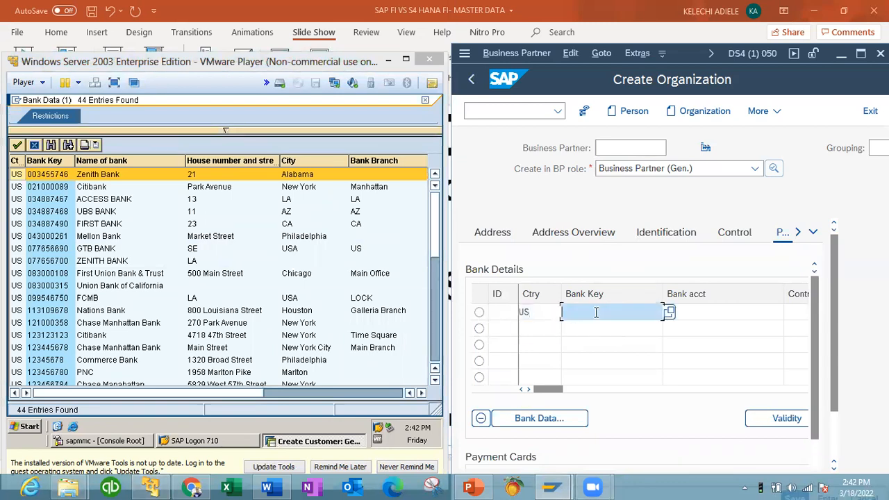
click(668, 313)
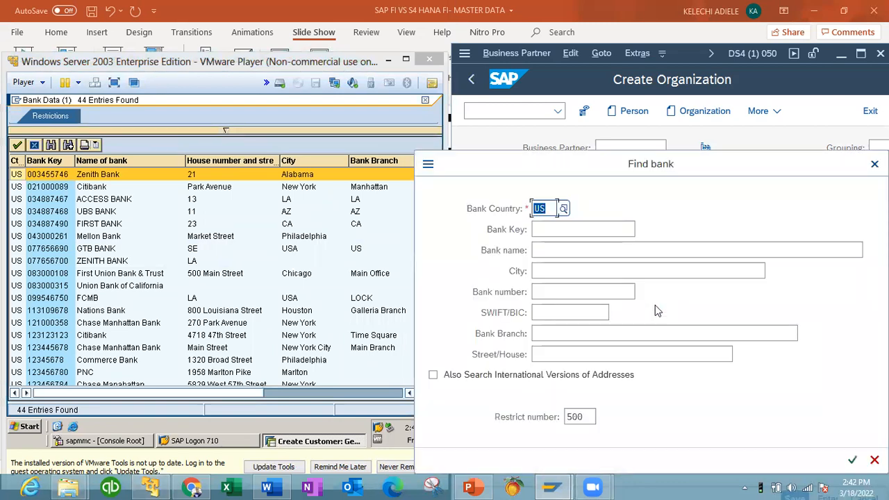
click(852, 460)
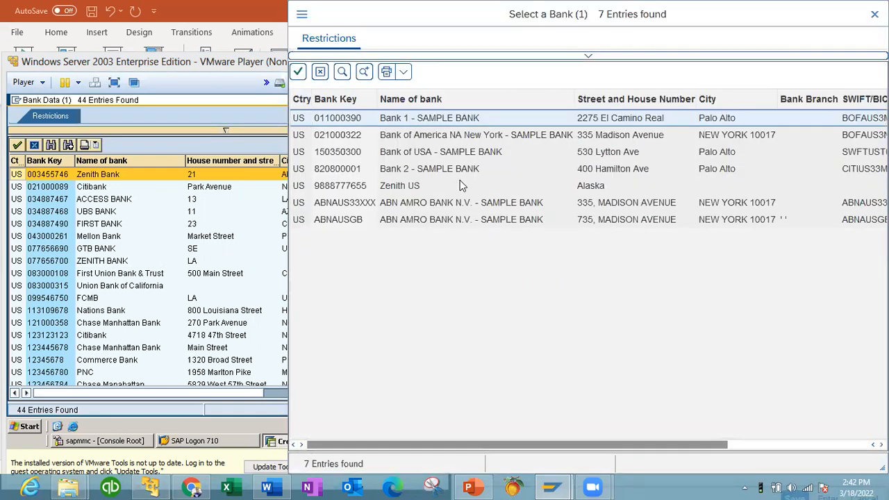
click(413, 186)
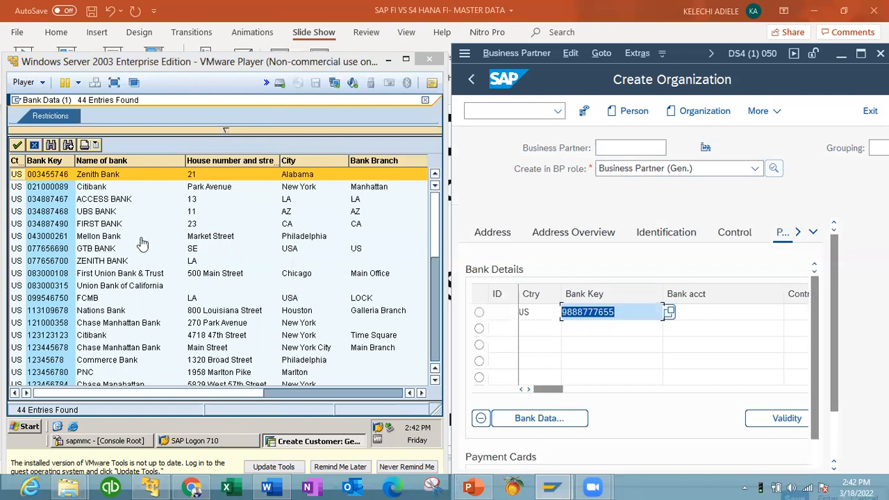
Step: Assign ZENITH BANK (077656700) to the ECC customer and enter its bank account number
click(93, 264)
click(94, 264)
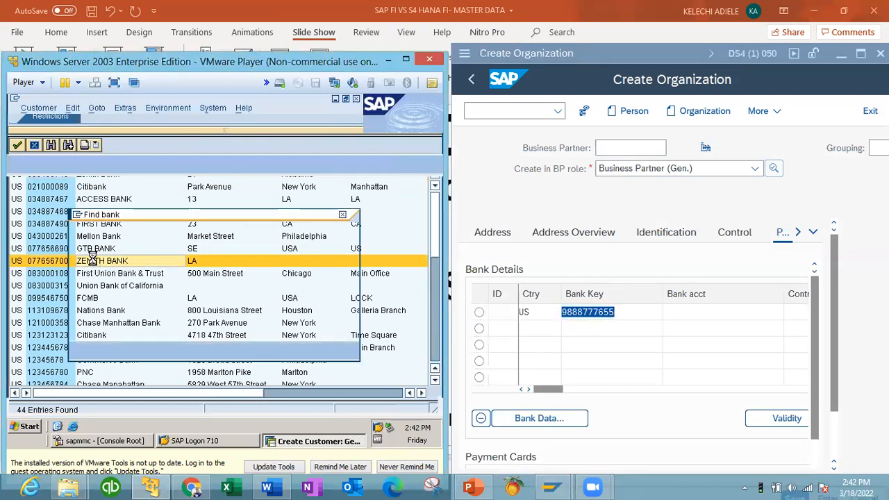
click(184, 273)
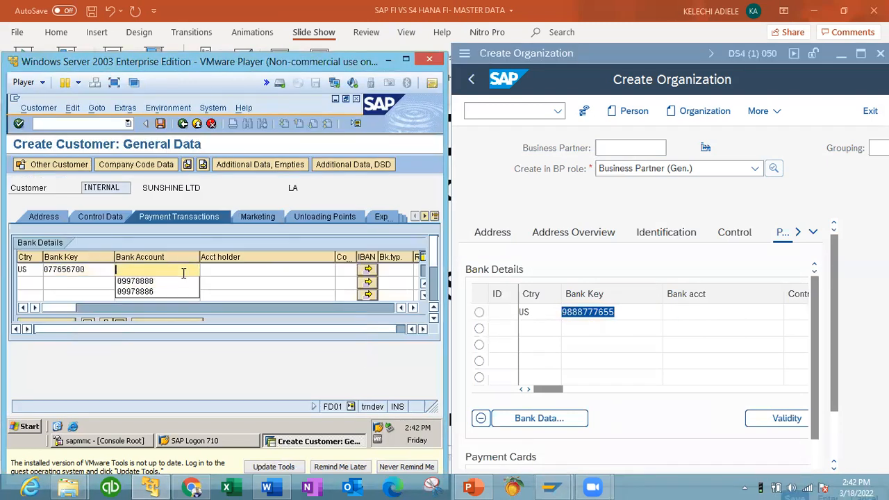
click(190, 278)
key(BackSpace)
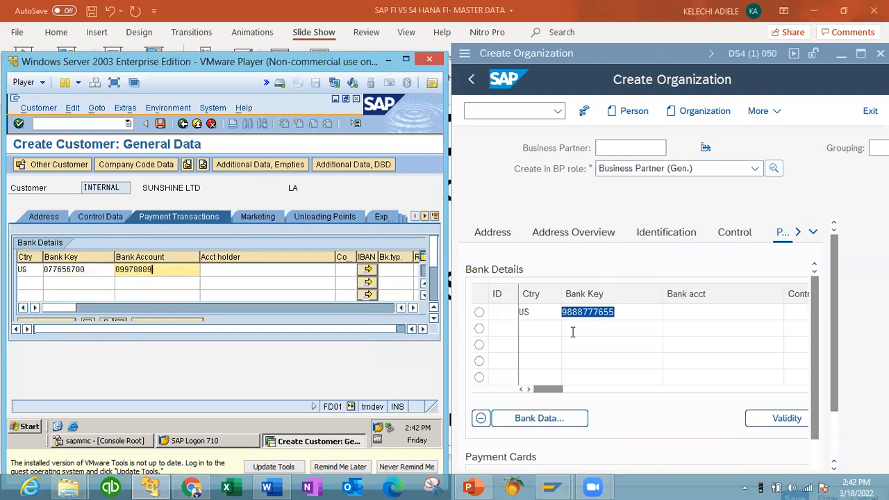
Step: Enter the bank account number on the S/4HANA partner's Zenith bank row
click(623, 312)
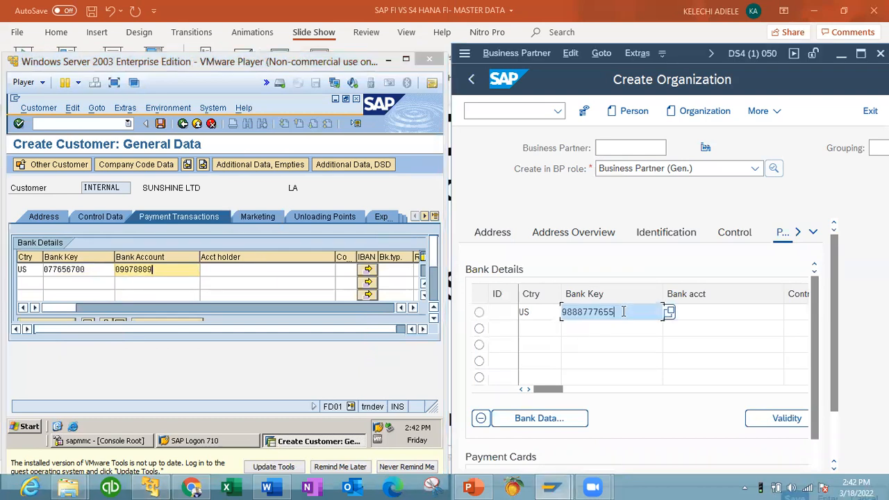
click(686, 312)
click(721, 330)
key(BackSpace)
key(BackSpace)
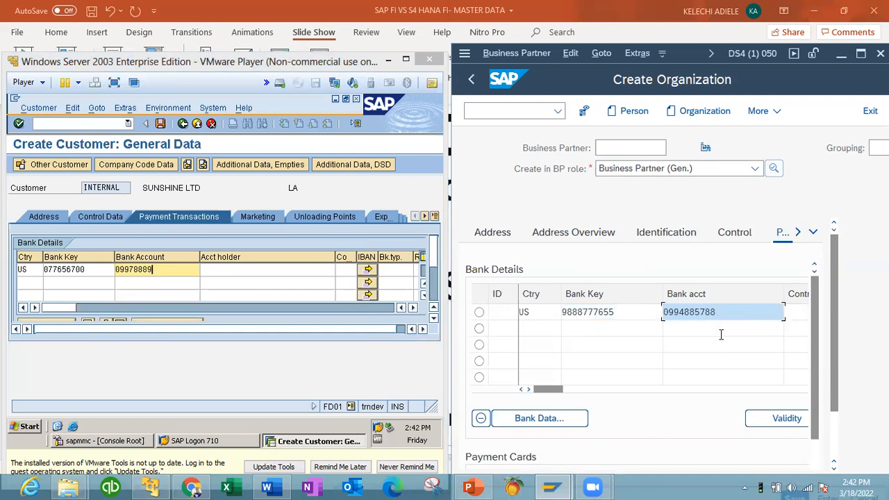
key(Tab)
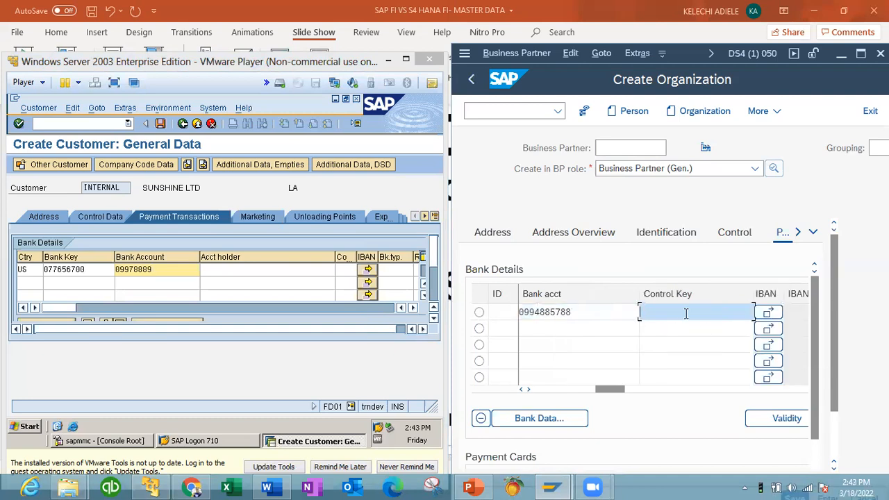
Step: Paste SUNSHINE LTD as account holder on the ECC customer's bank row
click(233, 271)
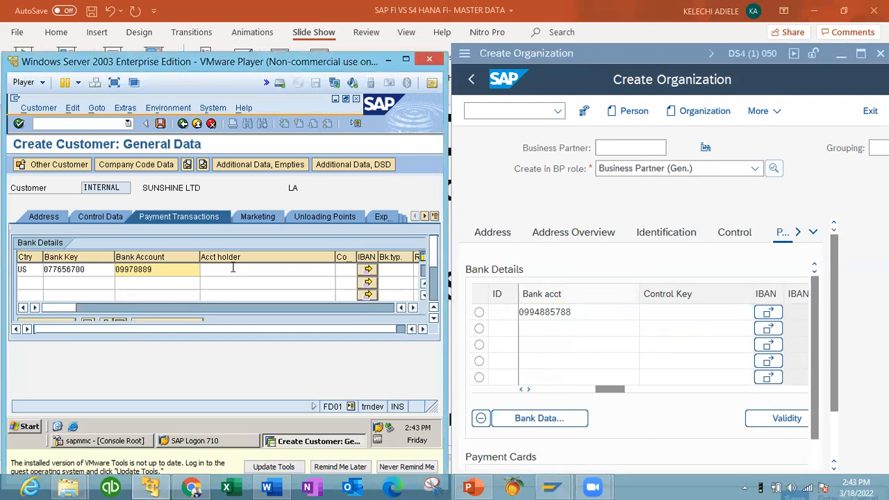
click(200, 188)
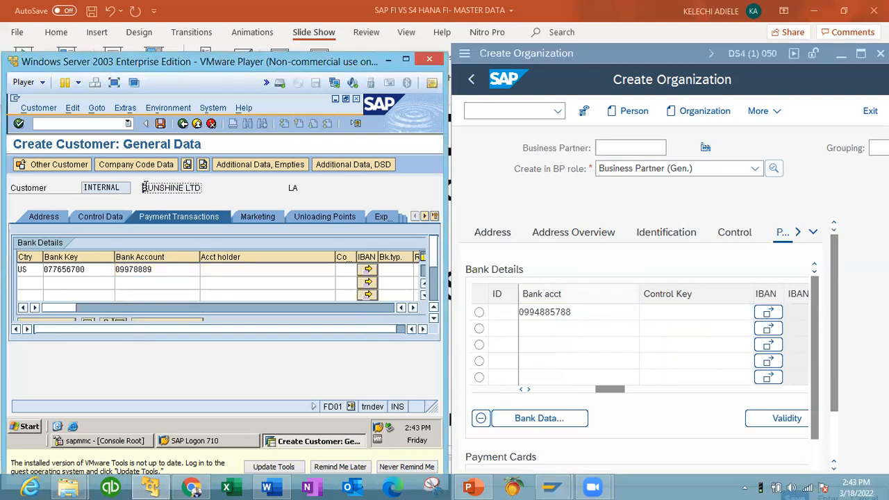
click(293, 270)
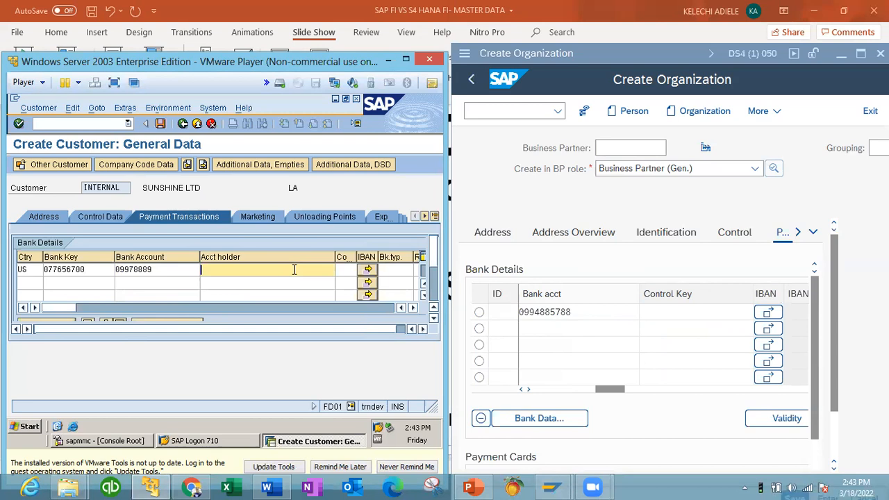
text(SUNSHINE LTD)
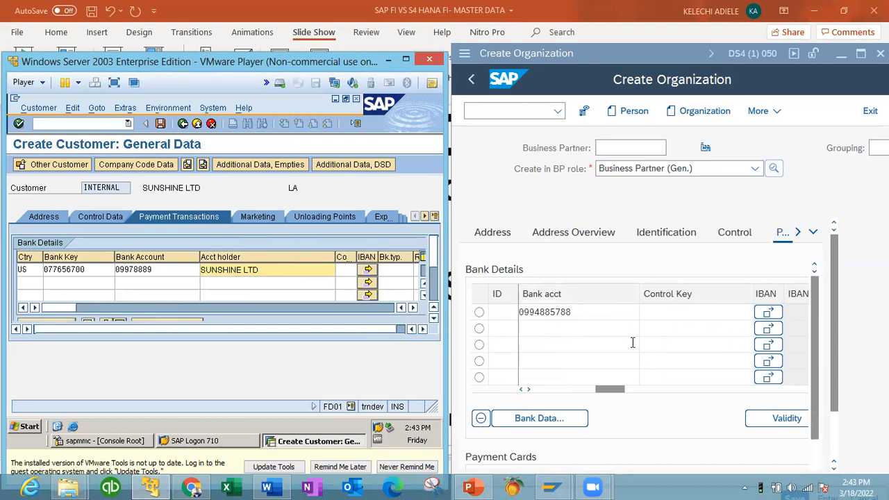
Step: Enter Sunlight as the S/4HANA account holder, then show ECC's Marketing data
click(791, 391)
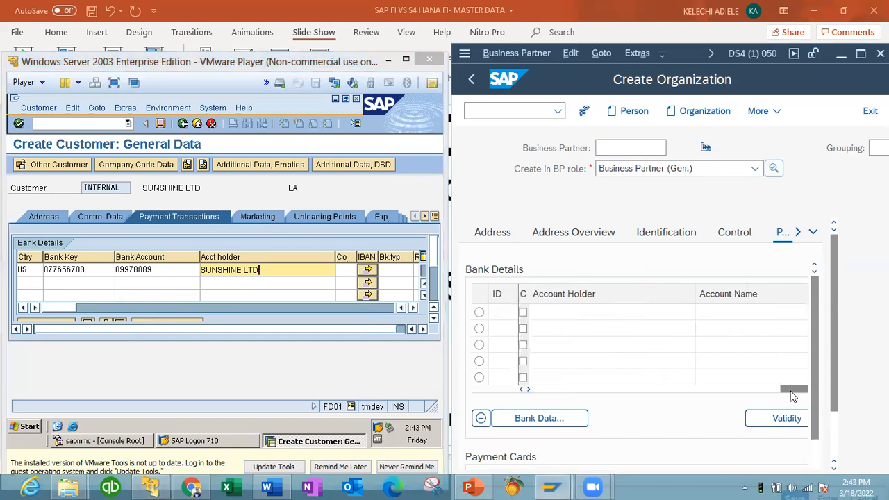
click(615, 312)
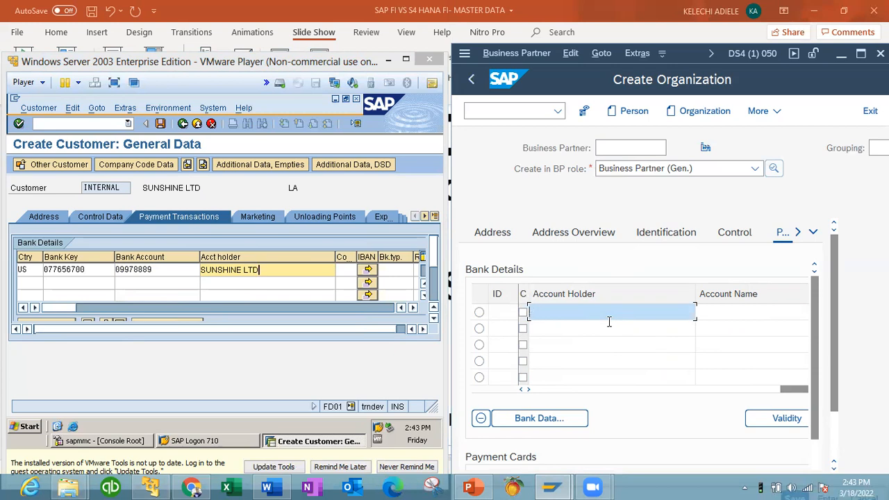
text(Sunlight)
click(720, 313)
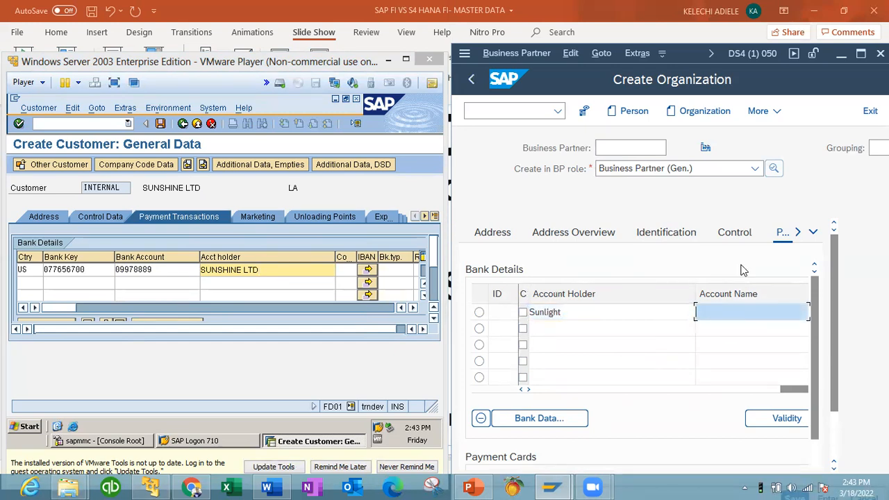
click(255, 220)
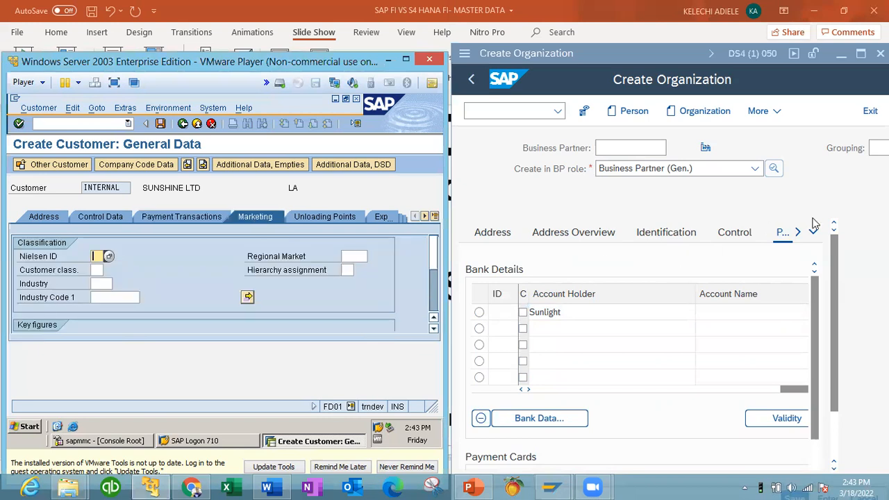
Step: Open the S/4HANA partner's Status section and scroll through archiving, lock and status-management settings
click(798, 233)
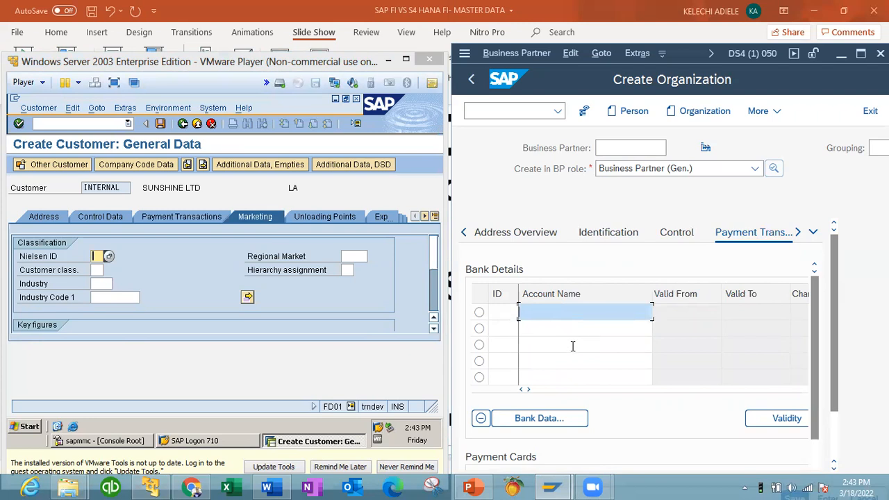
click(797, 234)
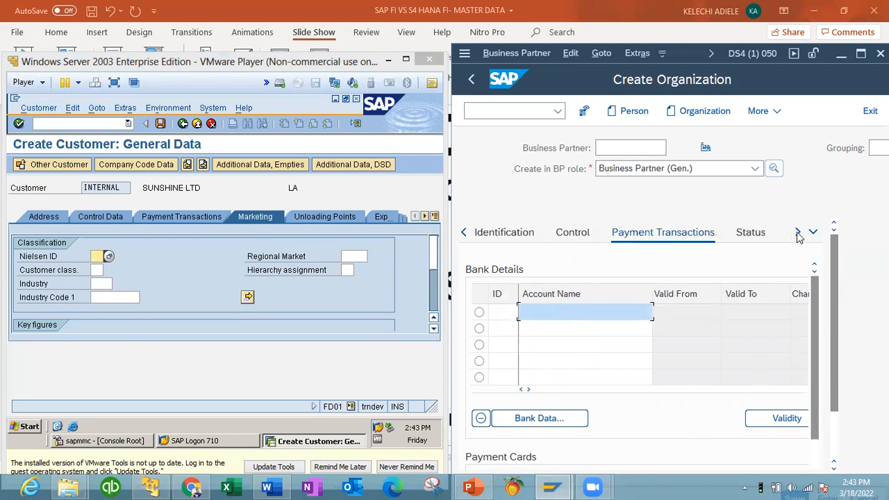
click(754, 234)
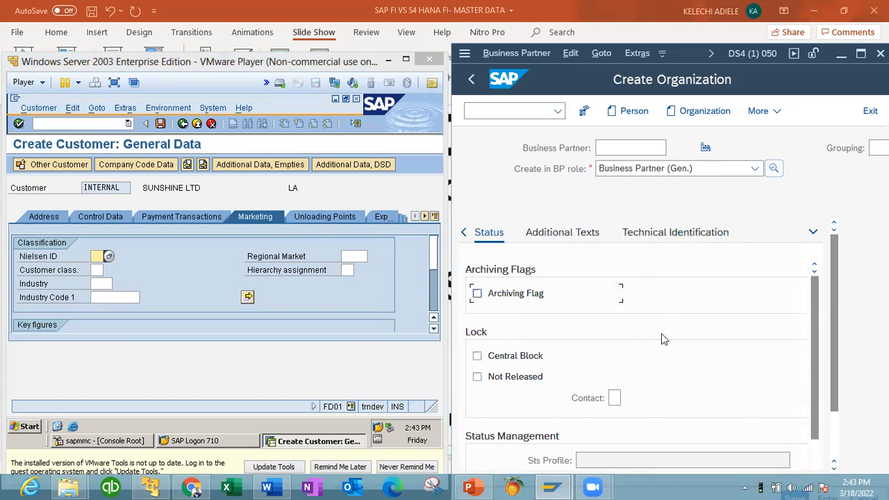
mouse_move(812, 404)
mouse_down()
mouse_move(809, 439)
mouse_move(811, 381)
mouse_move(811, 416)
mouse_up()
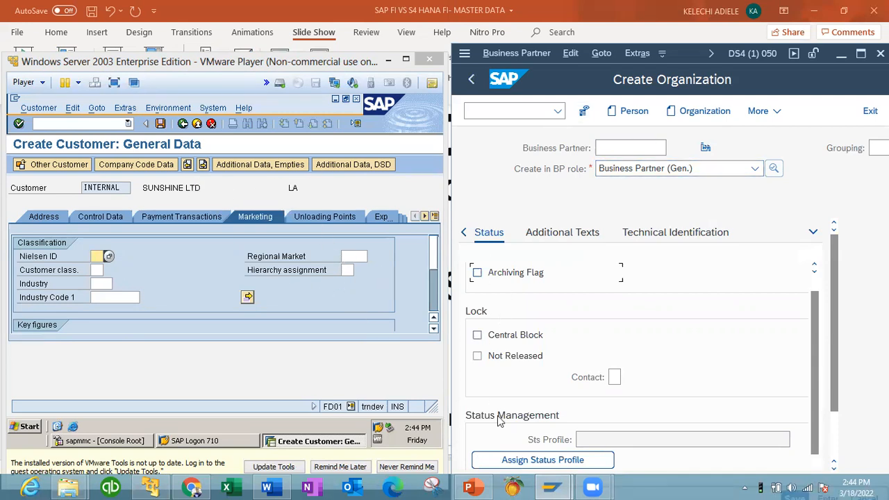
Step: View the ECC customer's Unloading Points, then its Export Data table
click(340, 219)
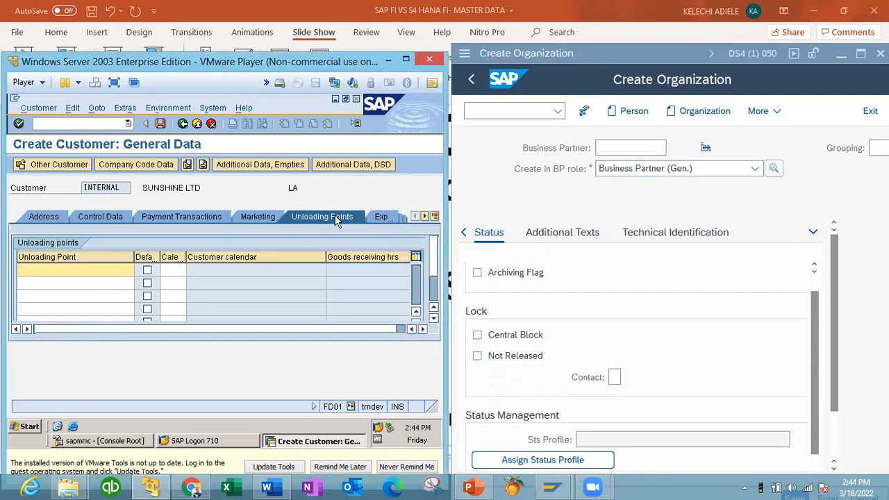
click(375, 218)
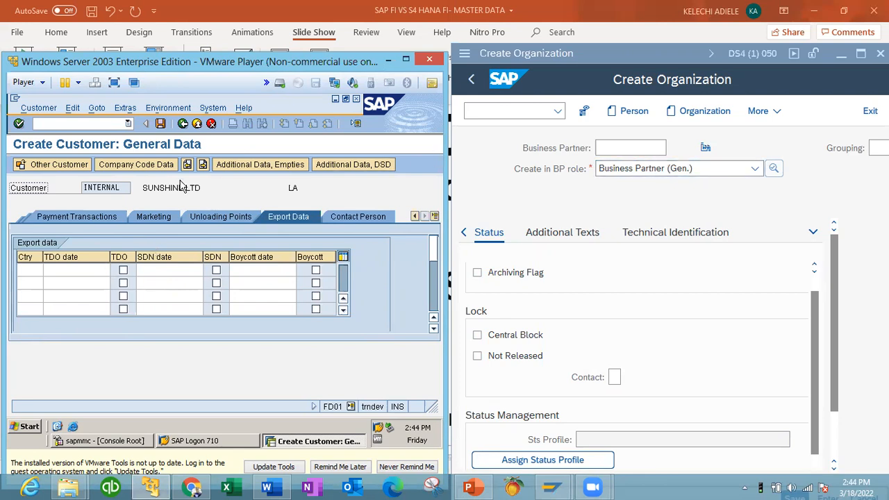
Step: Move the ECC customer to Company Code Data for SD01, then return to the S/4HANA form
click(138, 169)
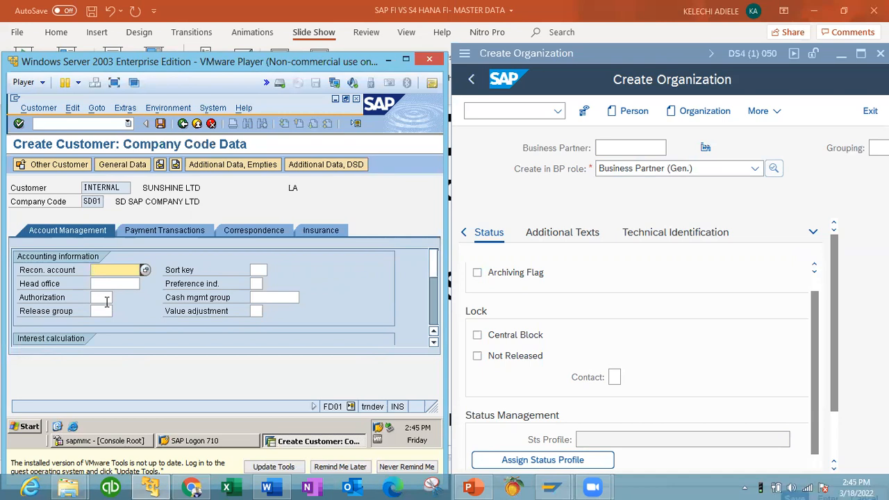
click(659, 198)
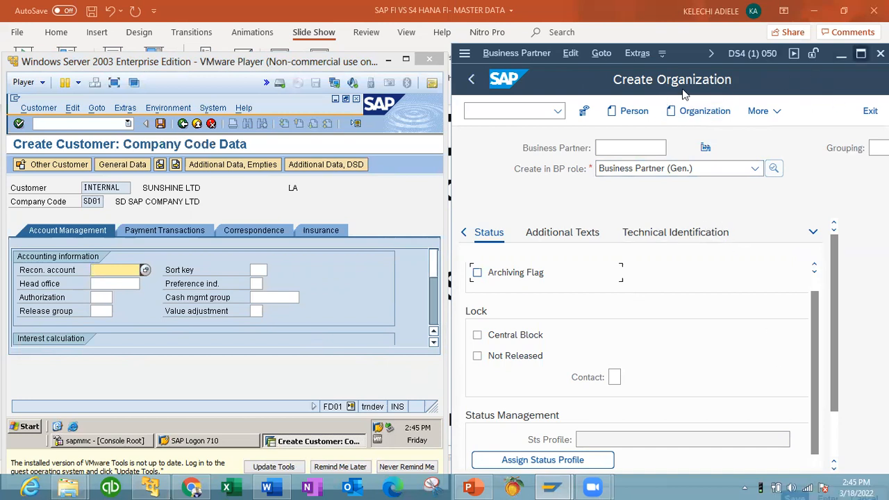
click(860, 54)
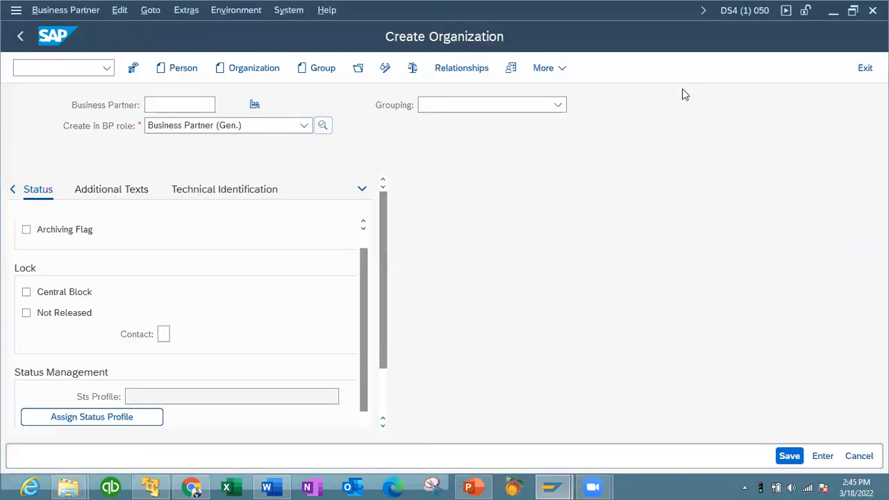
click(787, 456)
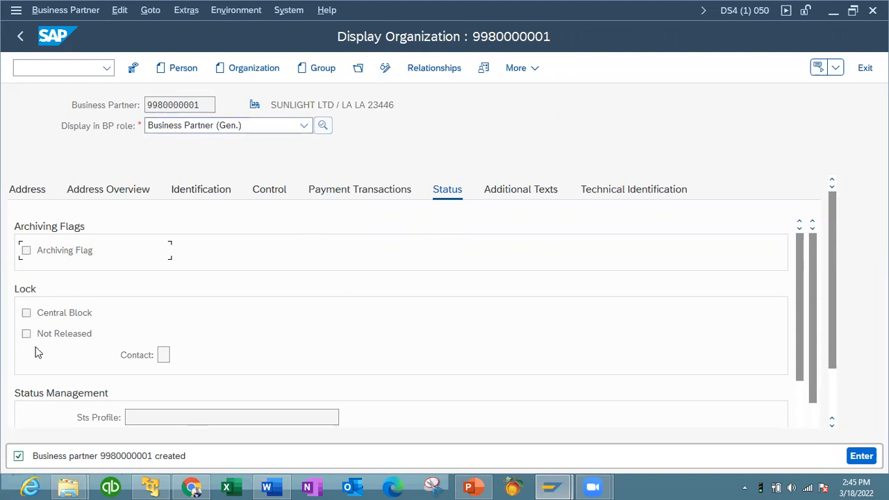
click(386, 69)
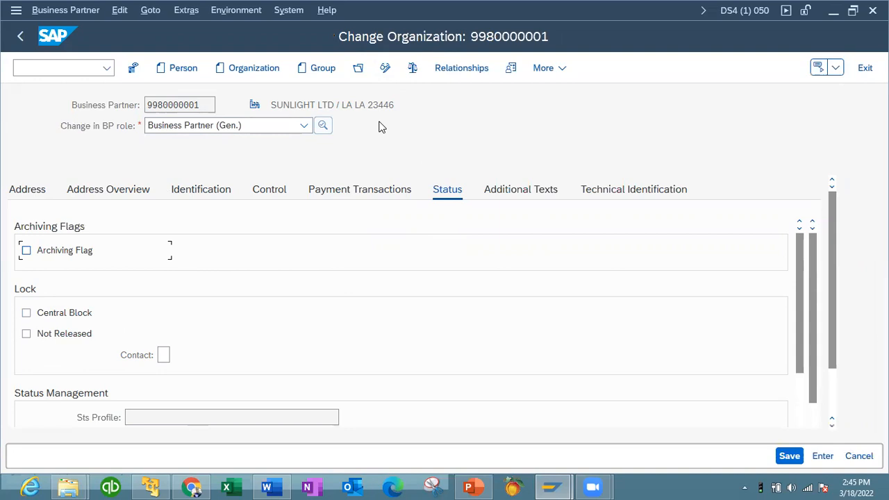
click(304, 125)
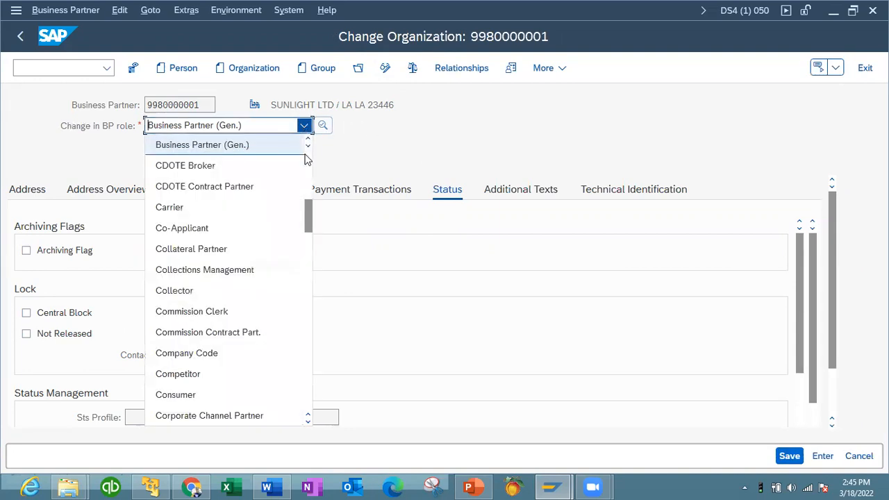
drag(308, 212, 305, 238)
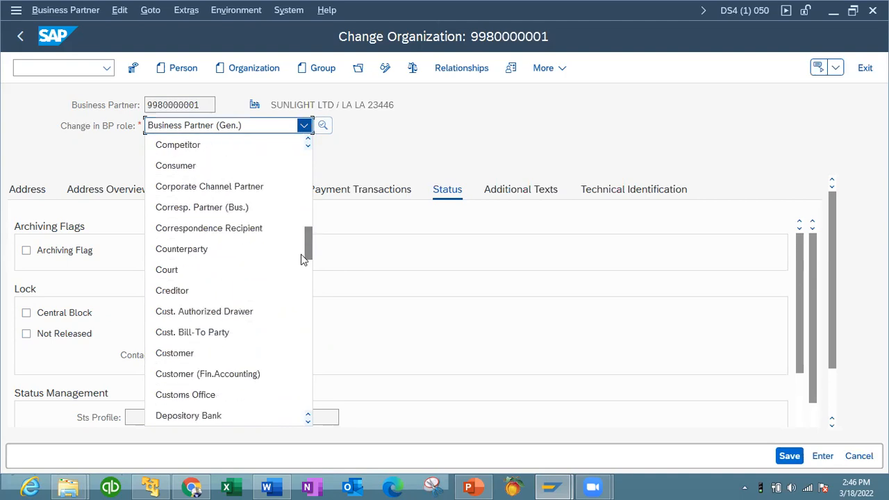
click(221, 375)
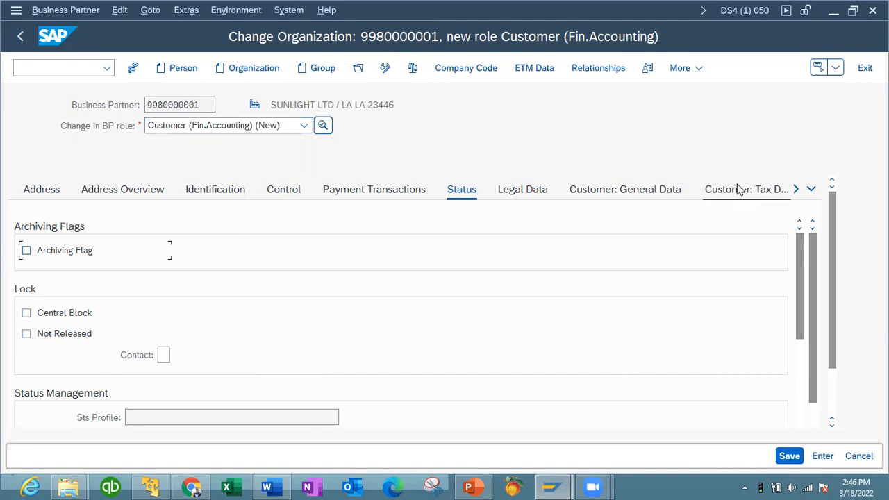
click(854, 10)
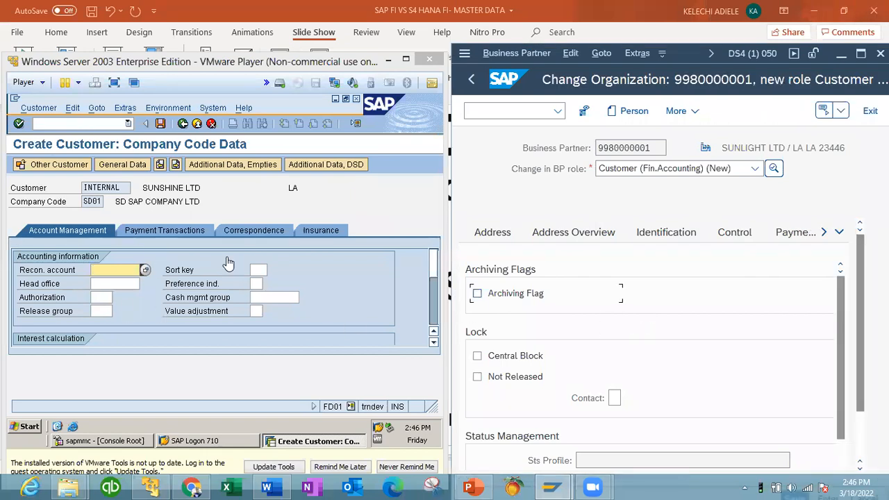
Step: Pick 5000 Accounts Receivables from the ECC Recon. account search help
click(144, 272)
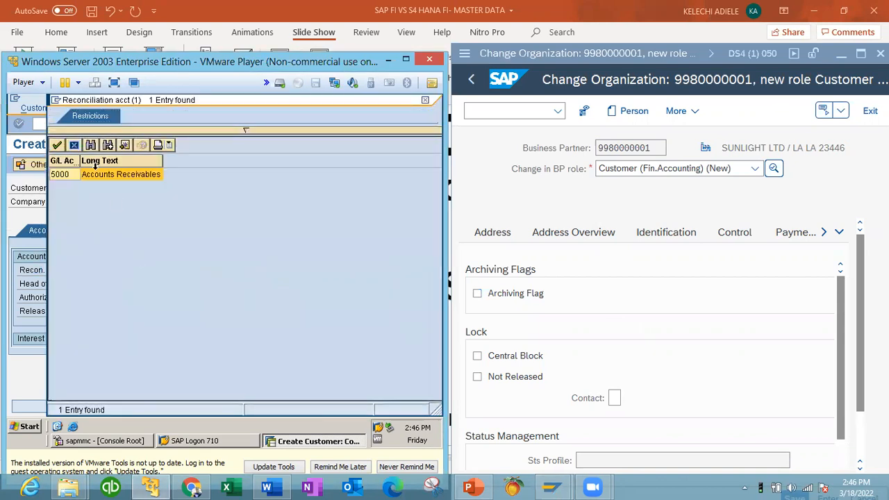
double_click(69, 175)
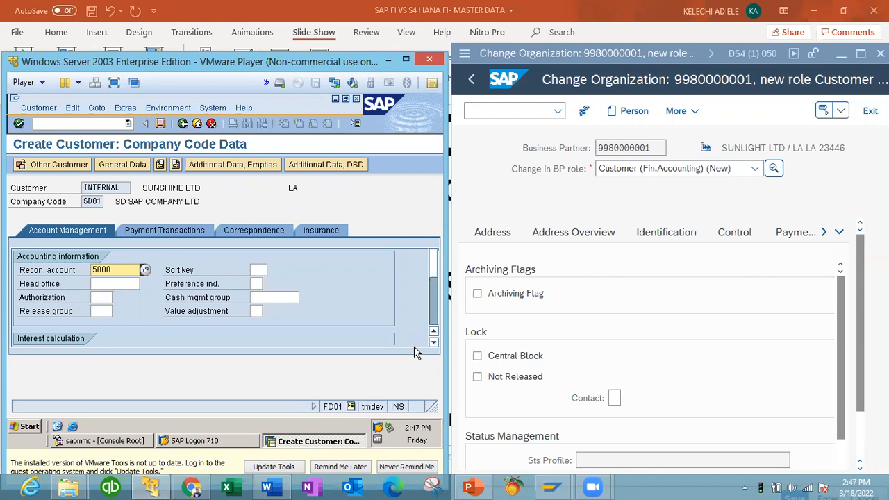
Step: Refocus the S/4HANA business partner and open its Customer: General Data section
click(843, 237)
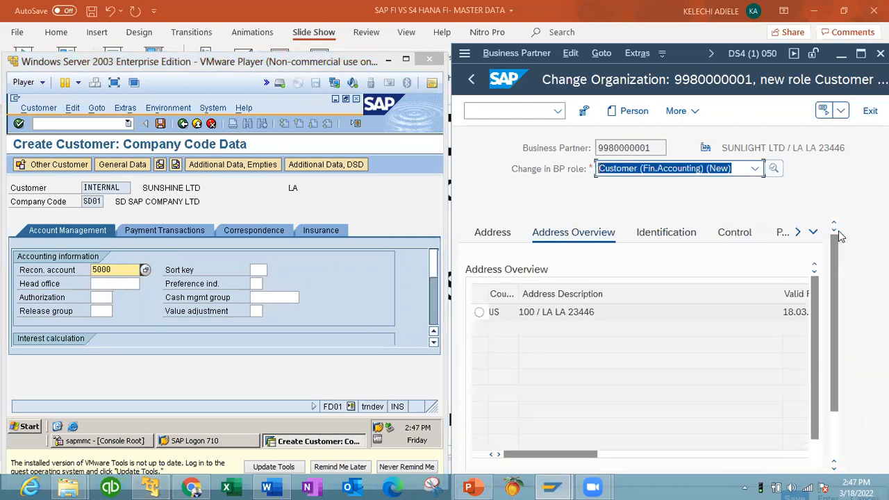
click(798, 234)
click(798, 234)
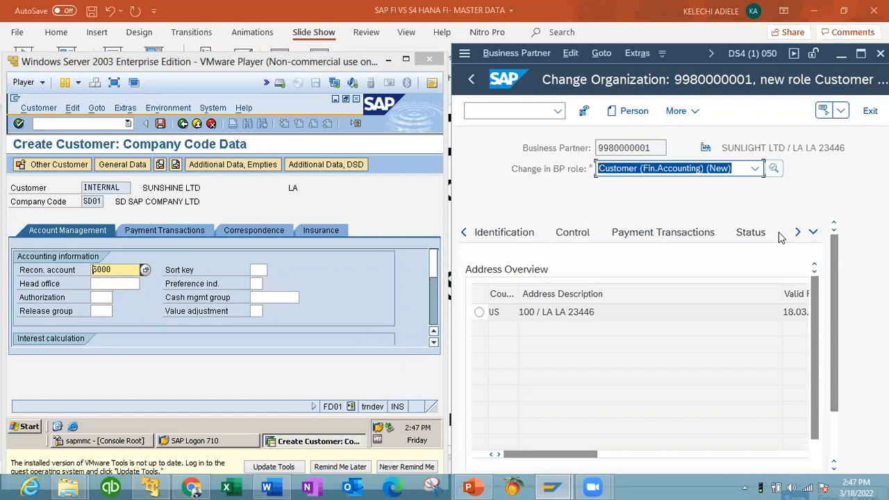
click(812, 234)
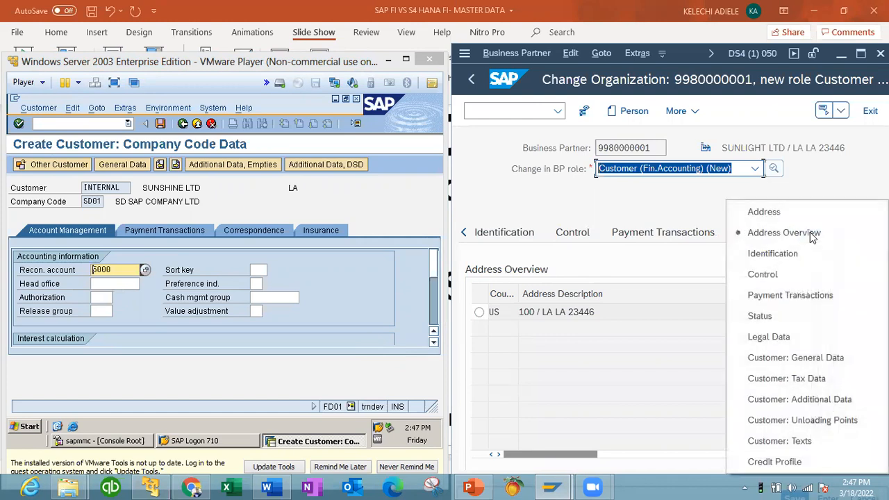
click(776, 361)
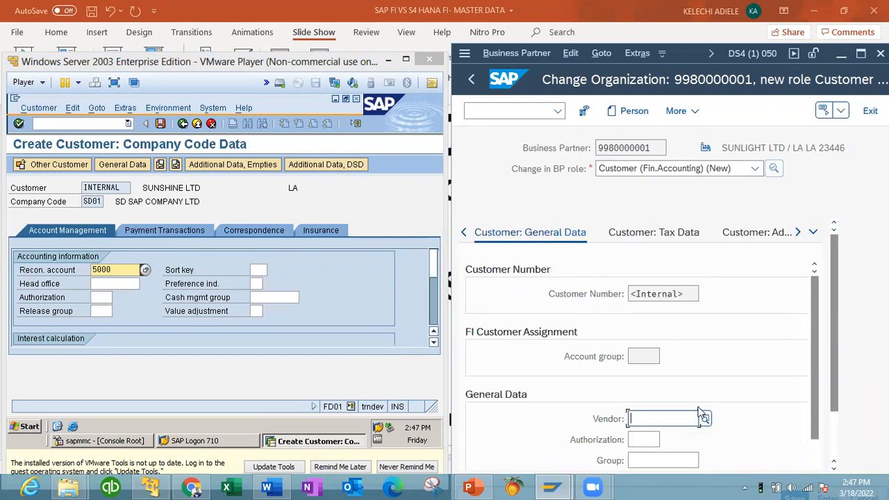
Step: Review the general data showing internal customer number assignment and maximize the S/4HANA window
scroll(816, 457, down, 1)
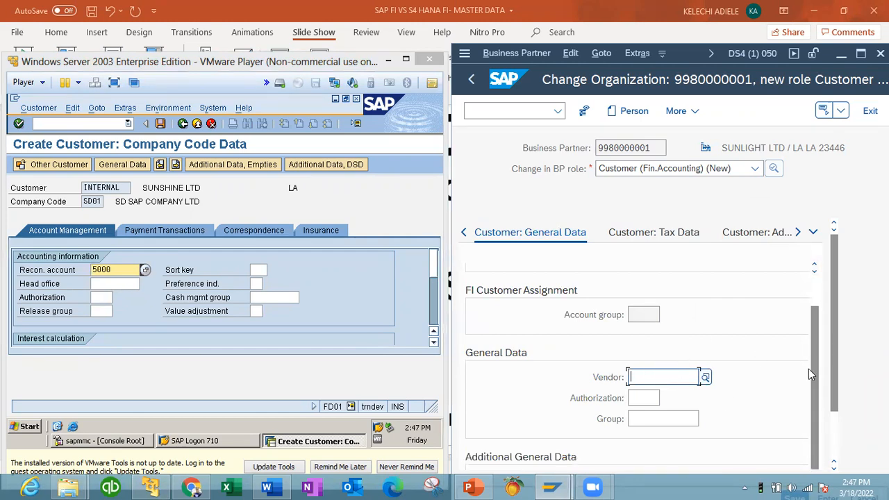
scroll(826, 297, up, 1)
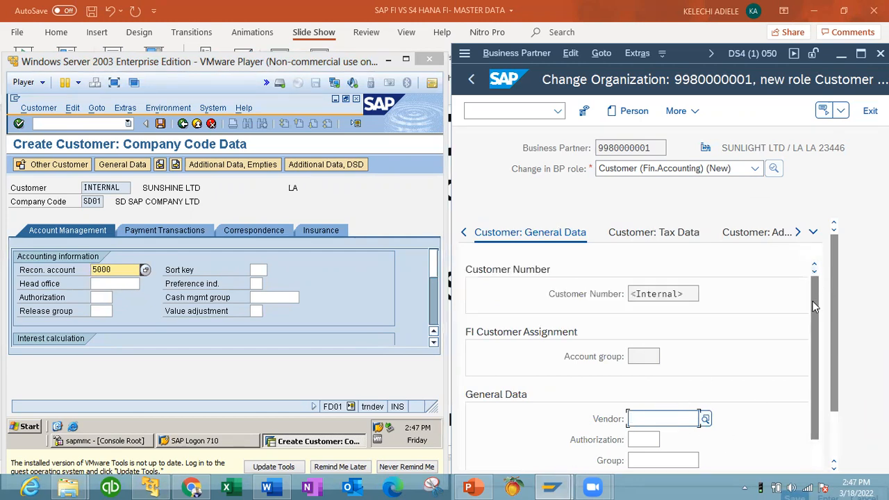
scroll(805, 359, down, 1)
scroll(813, 291, up, 1)
scroll(813, 292, down, 1)
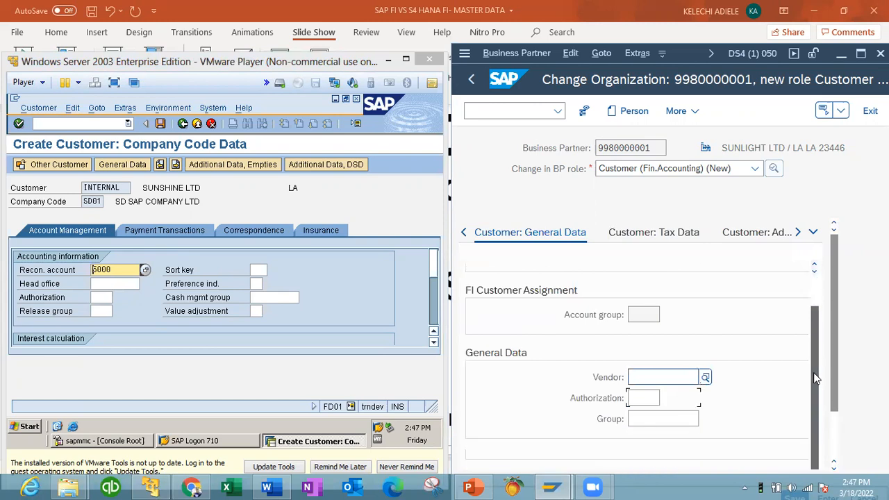
click(859, 53)
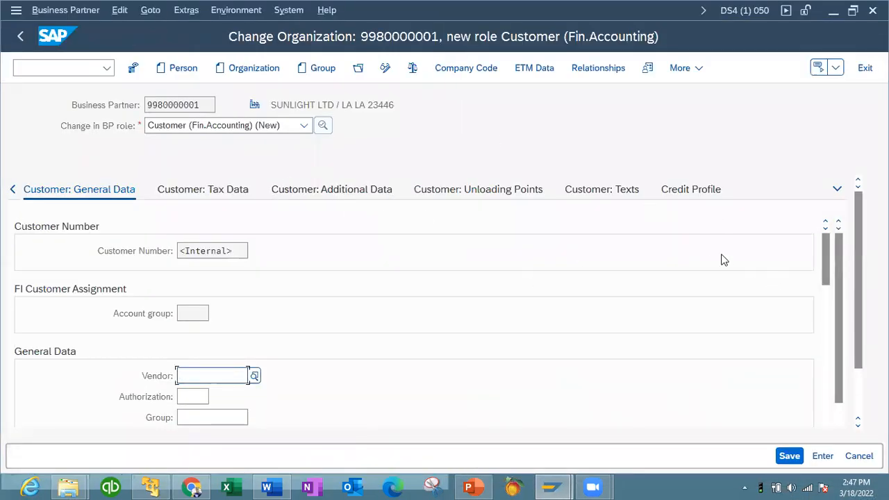
click(12, 189)
click(13, 189)
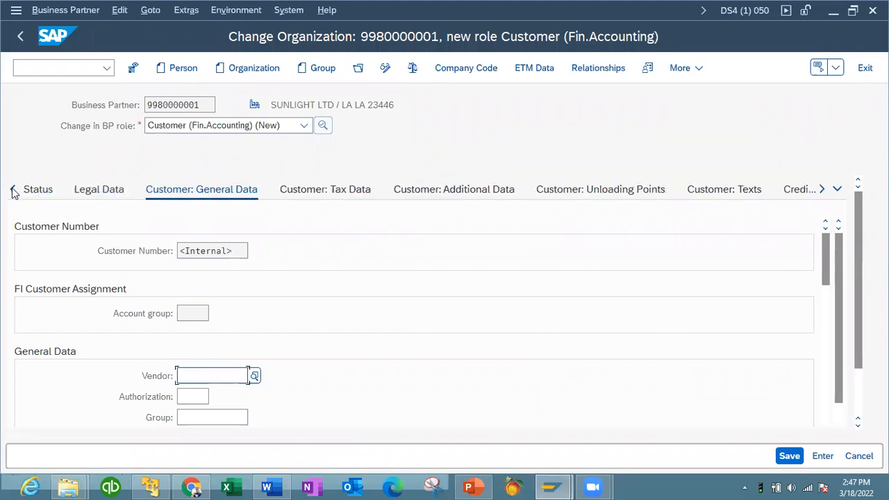
mouse_move(824, 280)
mouse_down()
mouse_move(826, 387)
mouse_move(819, 271)
mouse_move(835, 382)
mouse_move(832, 267)
mouse_up()
click(316, 190)
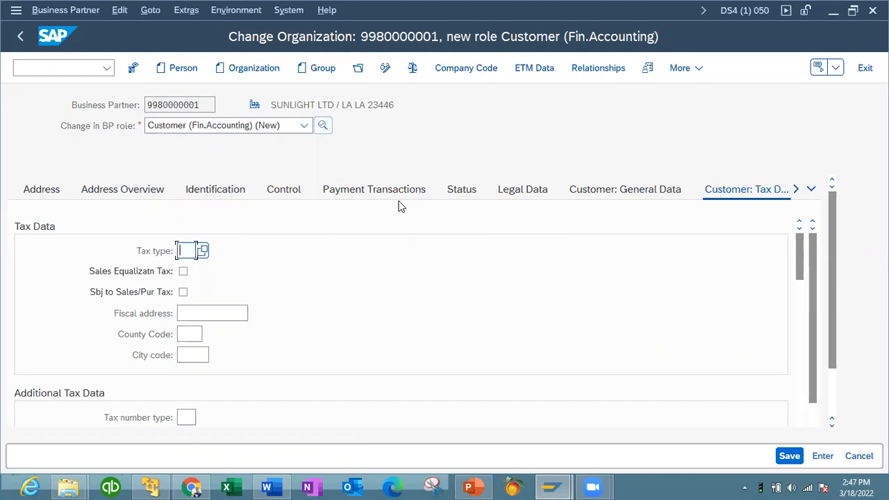
click(795, 189)
click(795, 189)
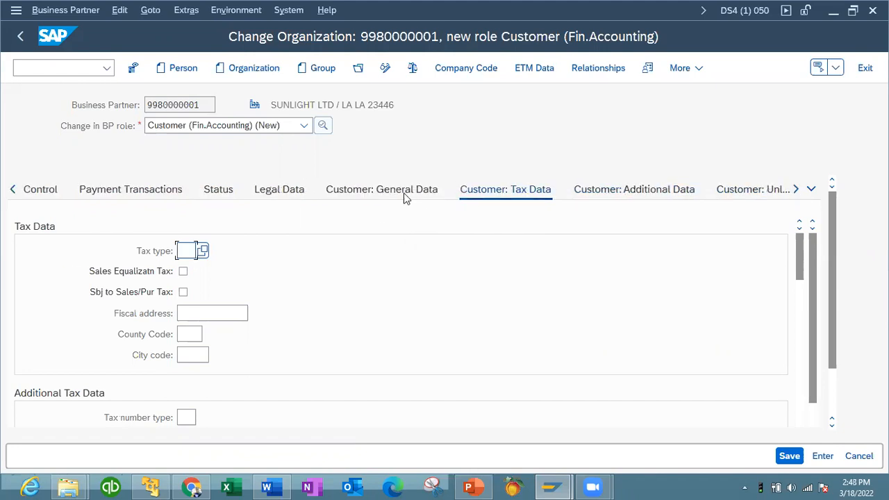
click(631, 190)
click(332, 190)
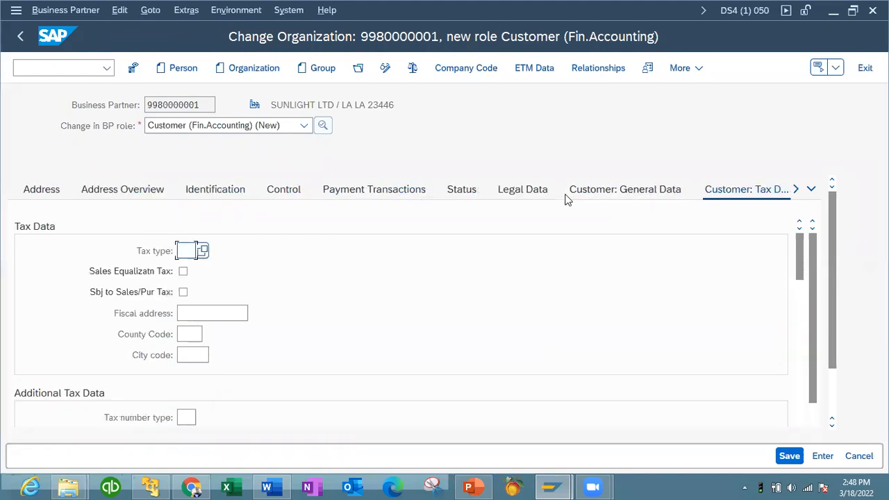
Step: Browse the partner's Control, Payment Transactions, Status and Legal Data sections
click(287, 194)
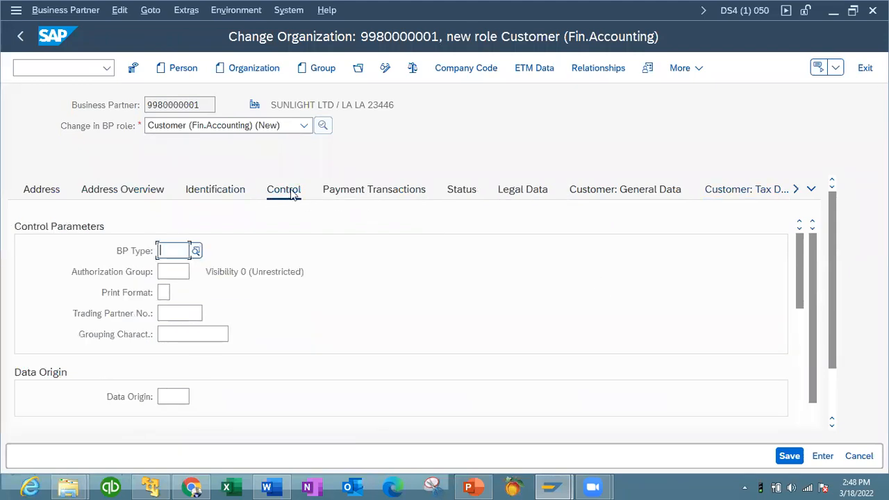
click(406, 195)
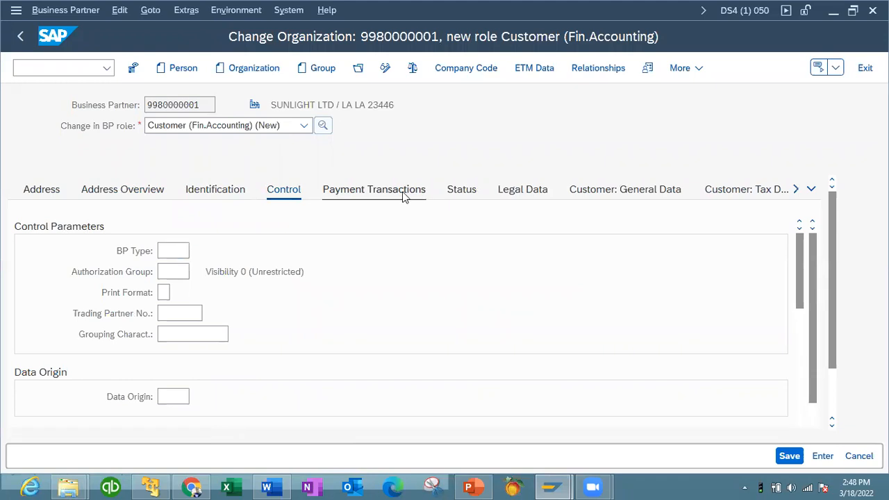
click(456, 199)
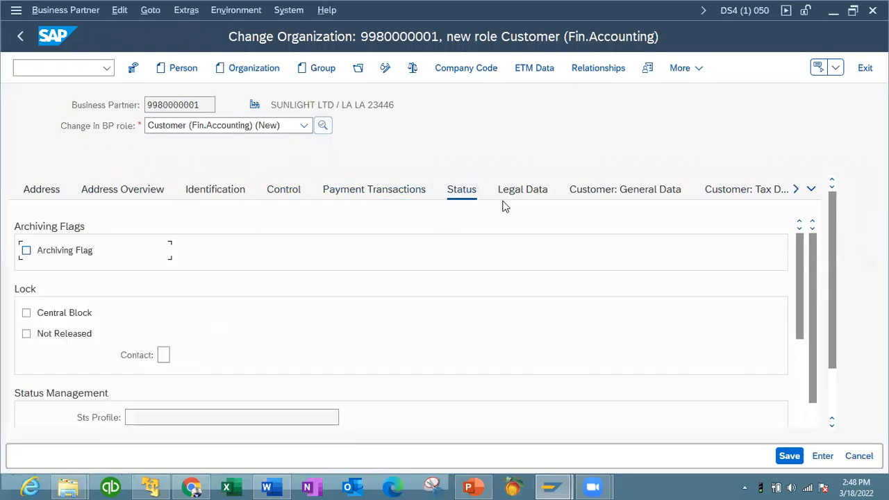
click(798, 364)
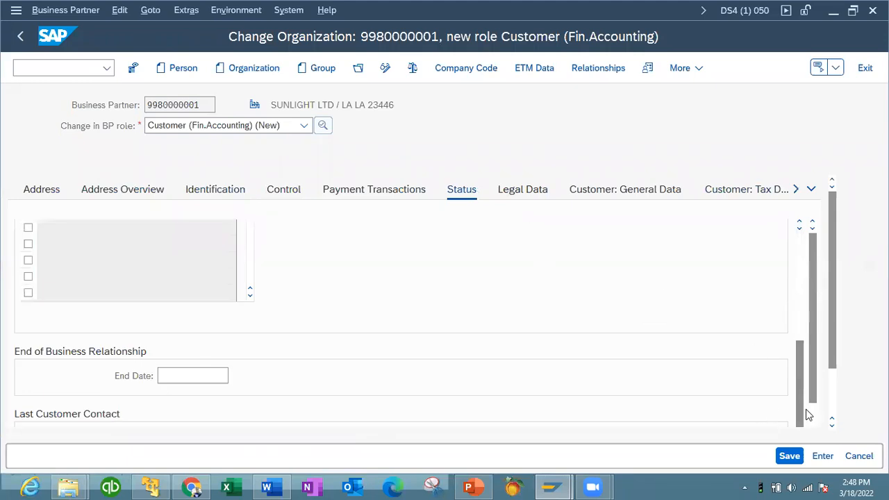
click(517, 193)
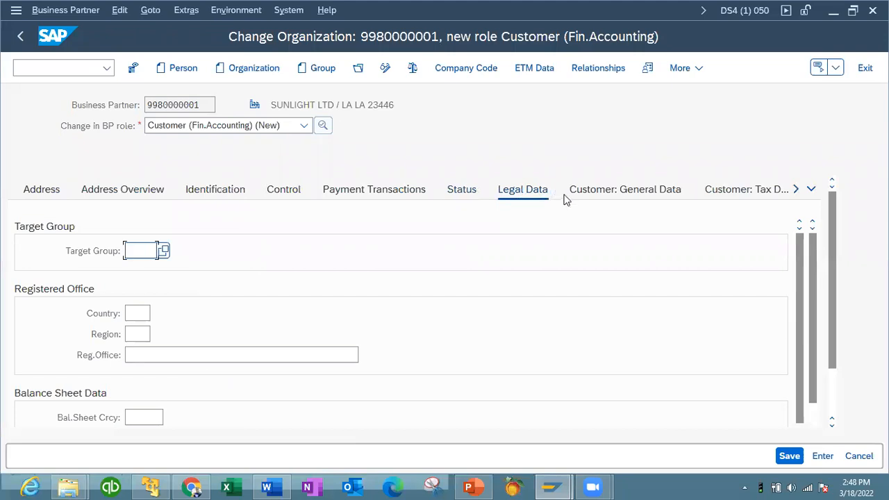
Step: Go through Customer: General Data to Customer: Tax Data and restore the window to half-screen
click(592, 190)
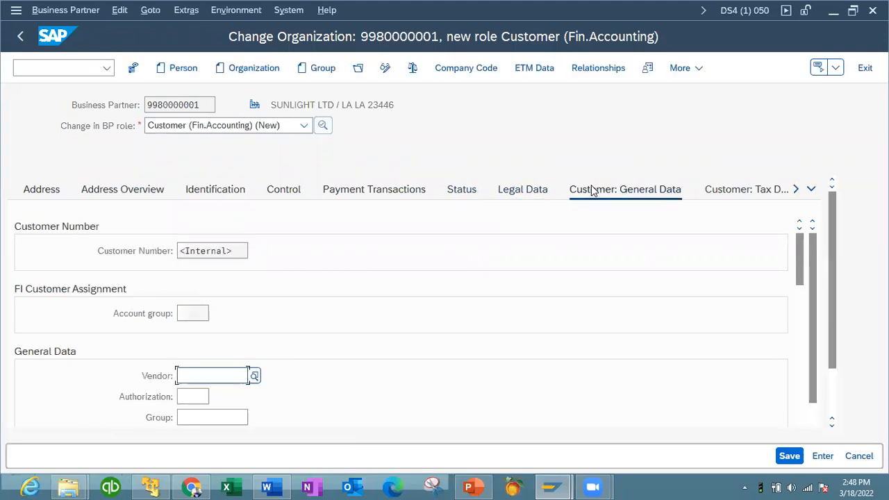
drag(802, 280, 809, 450)
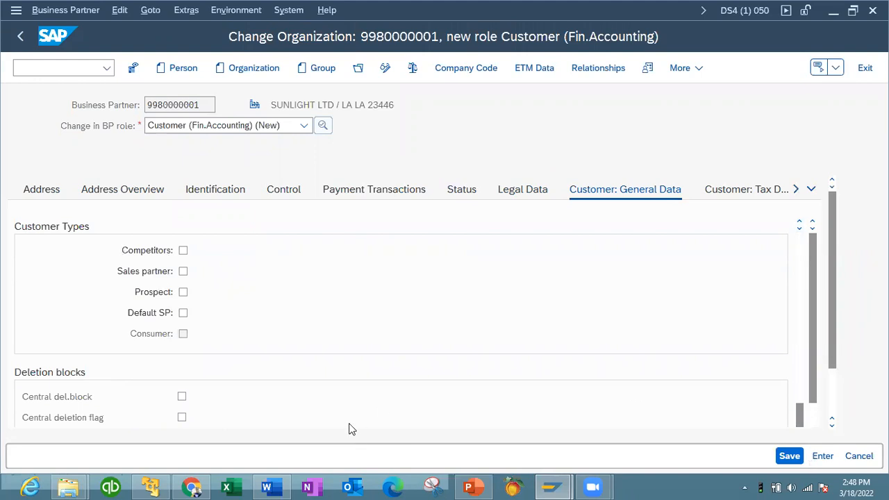
click(755, 188)
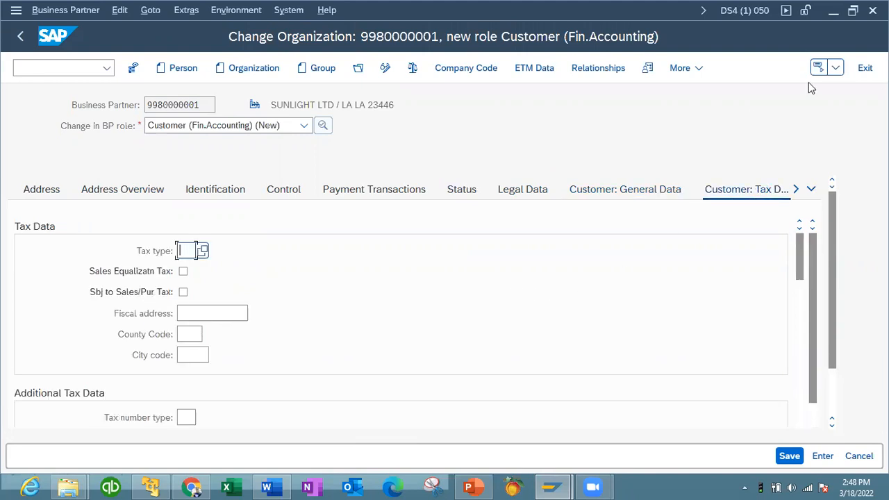
click(852, 10)
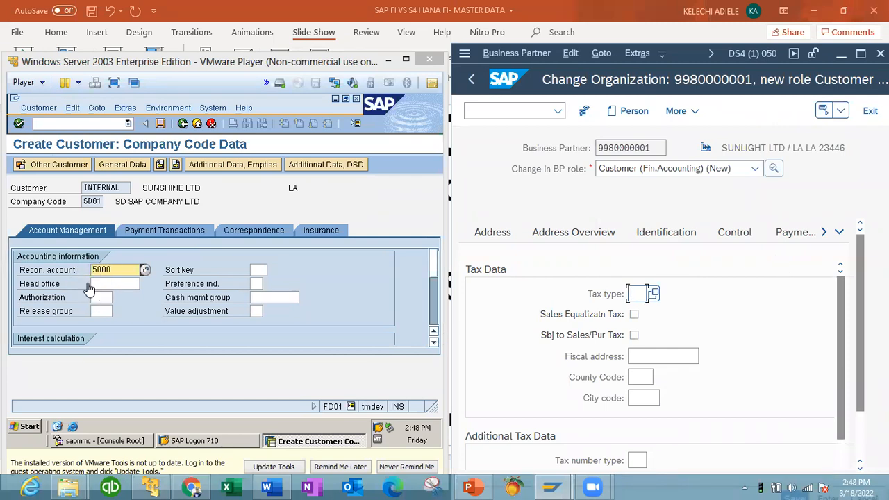
Step: Enter sort key 002 and cash management group A1 for SD01
click(256, 270)
text(002)
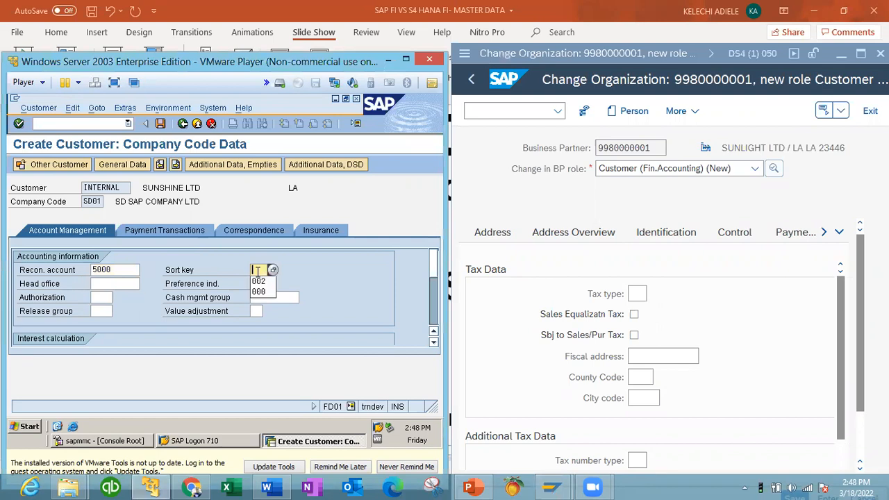
click(263, 299)
text(A1)
click(434, 326)
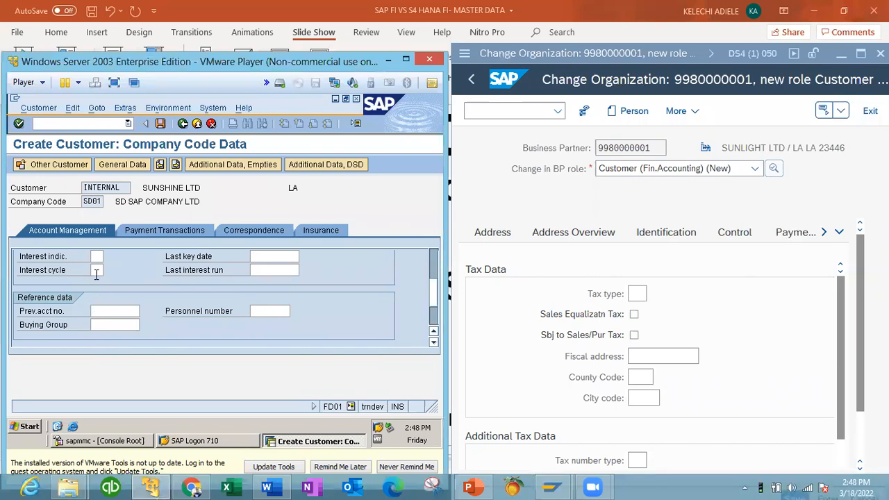
click(435, 323)
Step: Set terms of payment to 0001 (Payable immediately Due net) on Payment Transactions
click(147, 230)
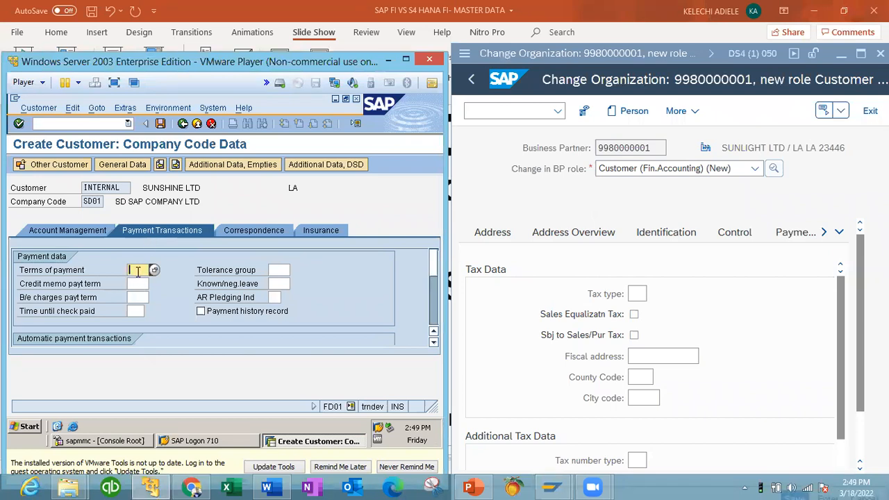
click(154, 270)
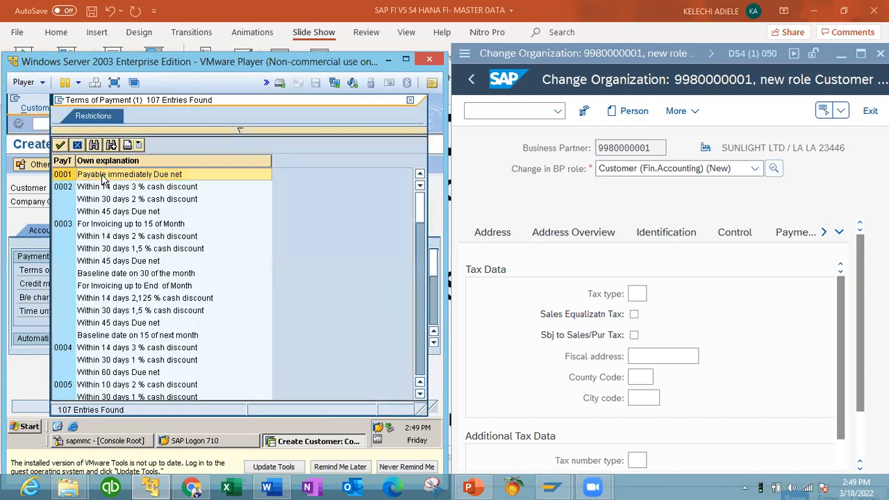
double_click(105, 169)
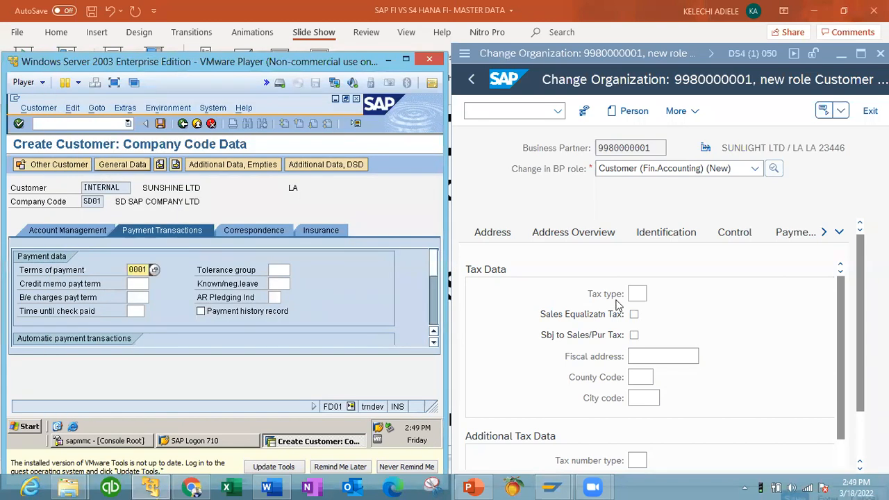
click(838, 234)
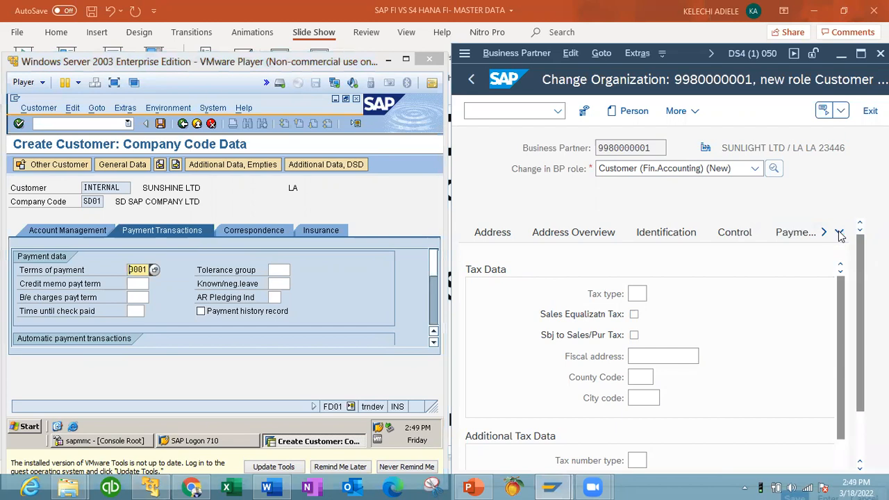
Step: Jump to the Customer: General Data section and scroll through it
click(820, 236)
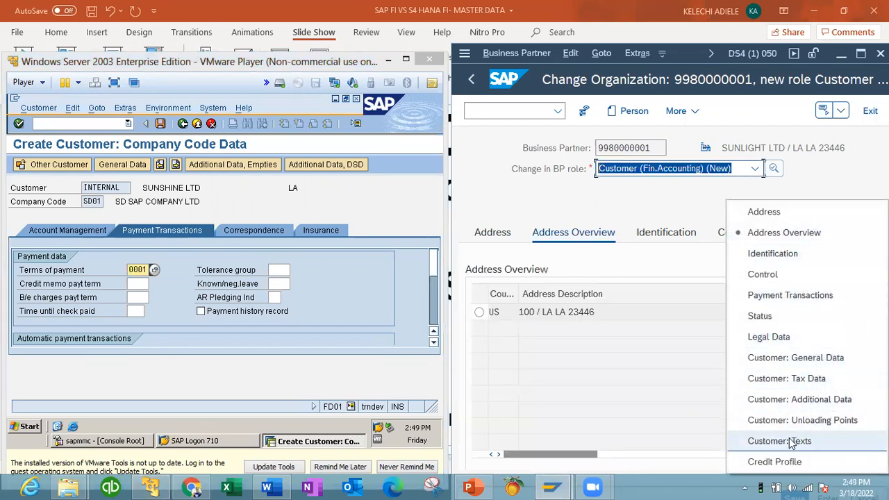
click(786, 358)
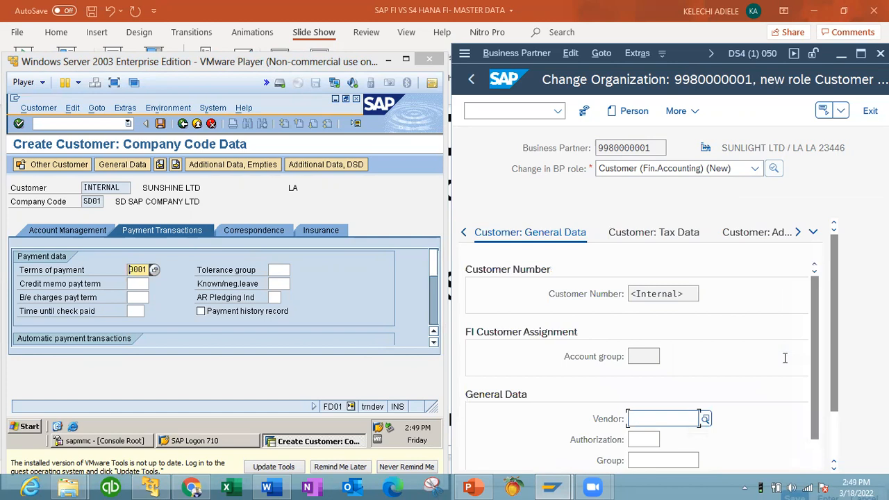
scroll(813, 466, down, 1)
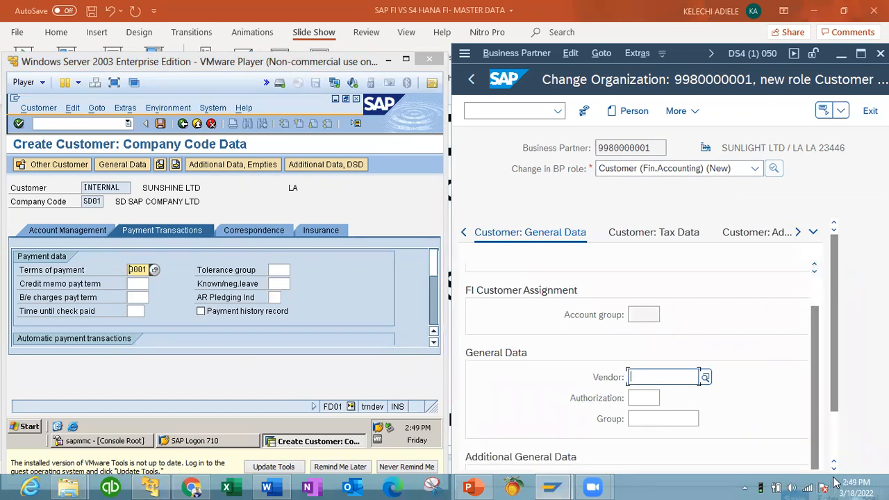
scroll(833, 467, down, 3)
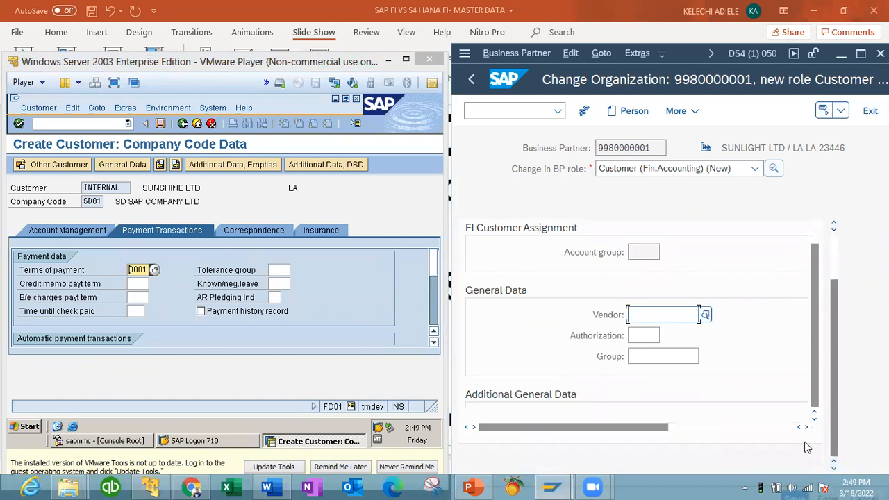
click(750, 427)
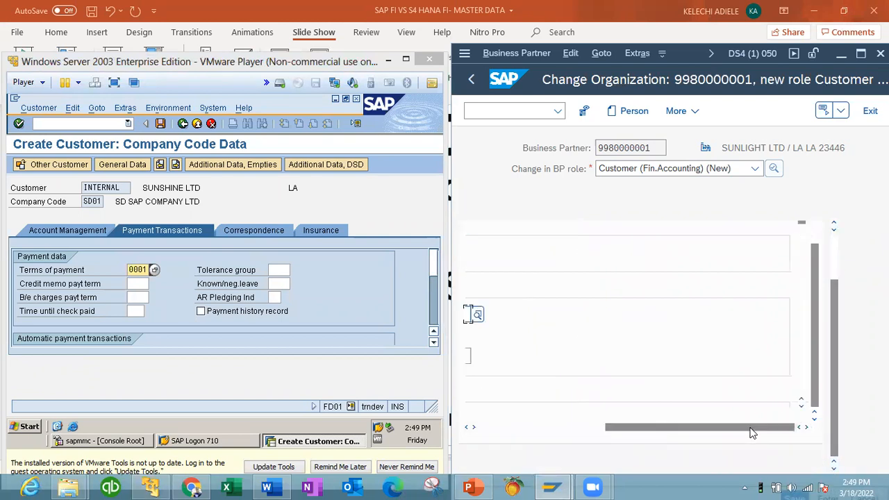
click(576, 432)
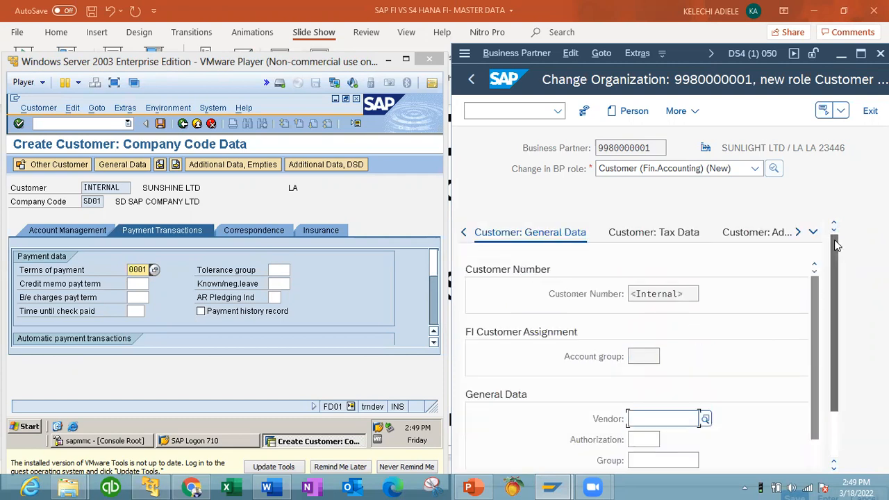
Step: Jump to the Customer: Tax Data section and scroll through its fields
click(814, 233)
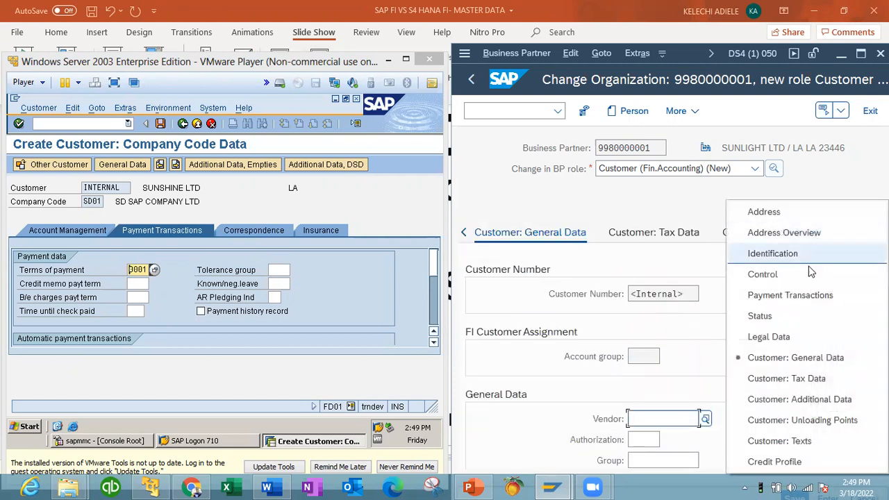
click(804, 381)
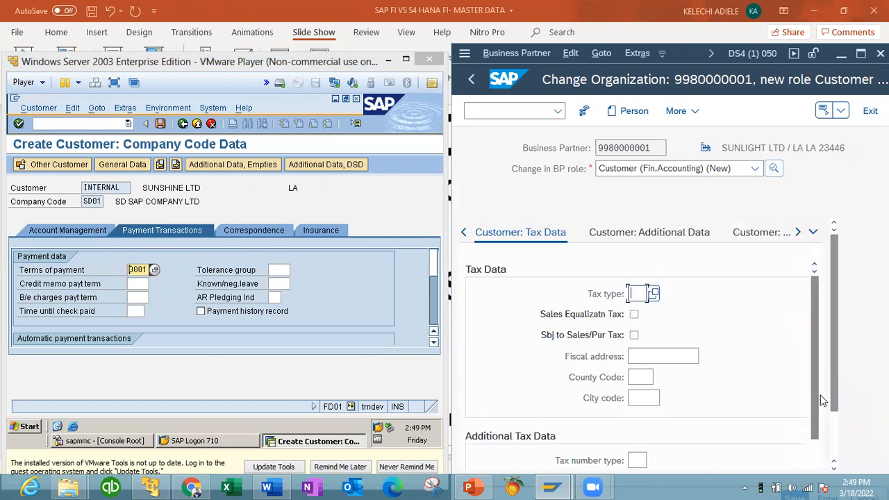
scroll(819, 439, down, 2)
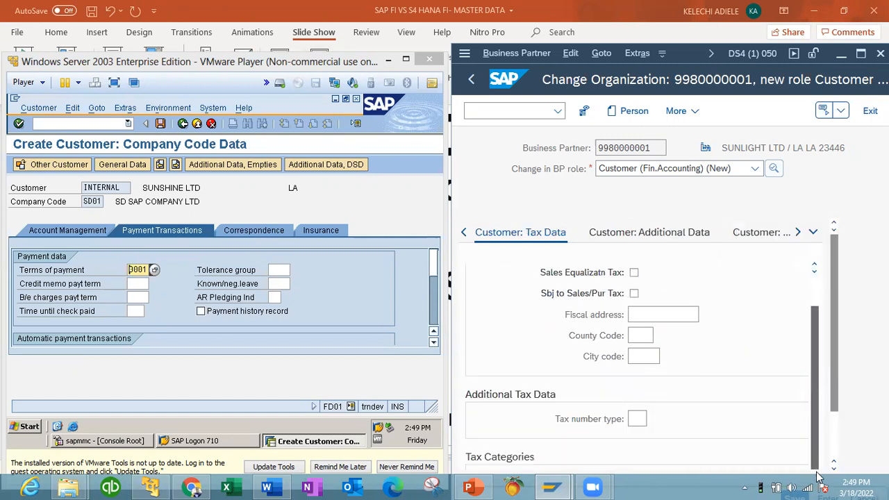
scroll(837, 457, down, 3)
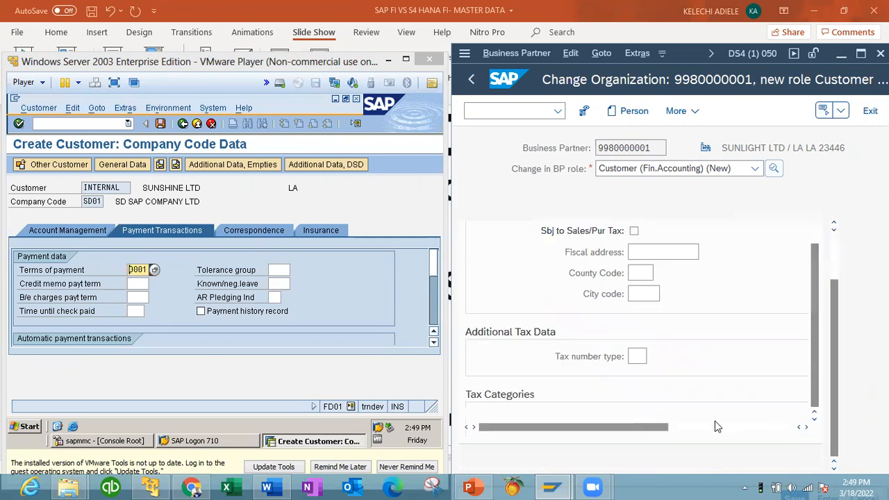
click(808, 427)
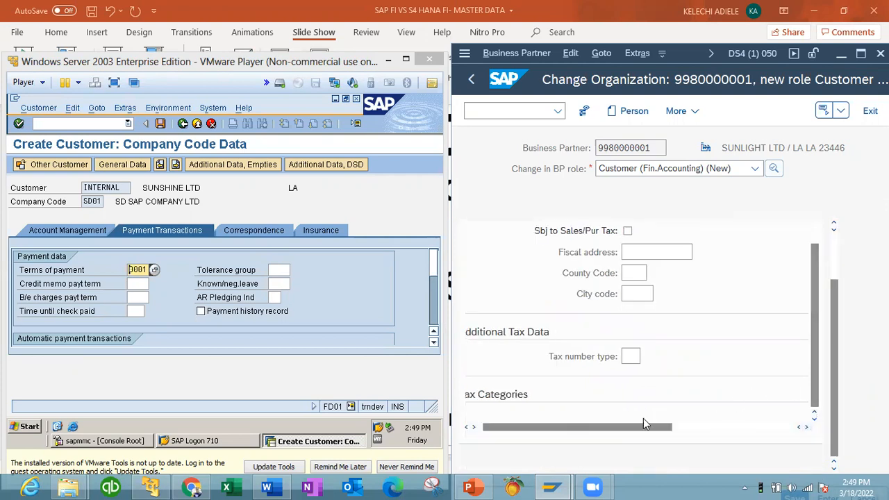
drag(577, 428, 573, 427)
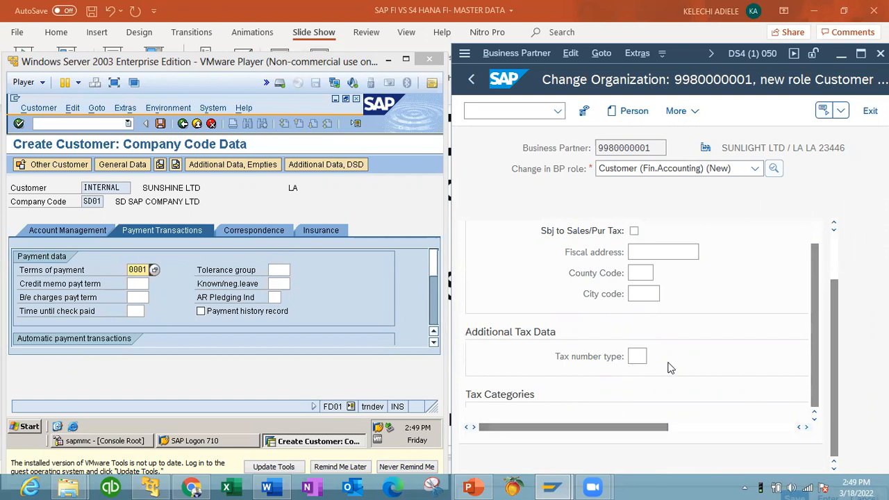
scroll(670, 368, up, 1)
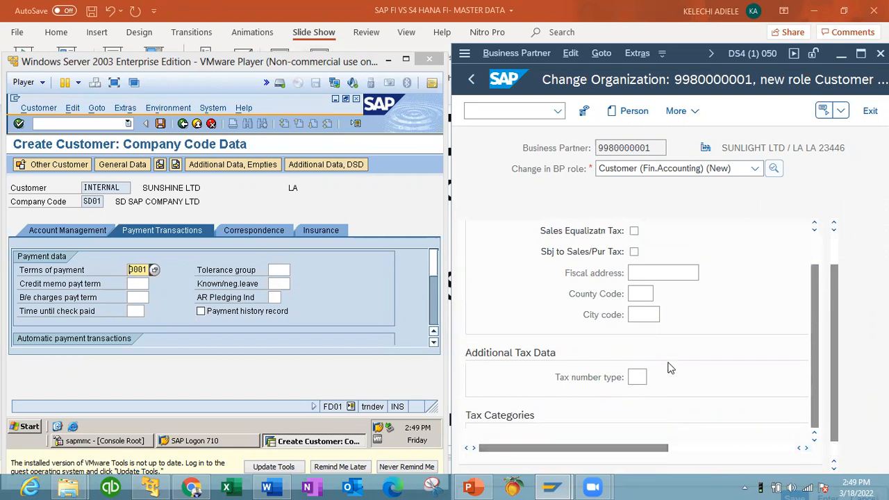
click(815, 239)
click(833, 242)
Step: Move via Customer: Additional Data to Customer: Texts, showing text ID 0002 Accounting note
click(813, 232)
click(800, 400)
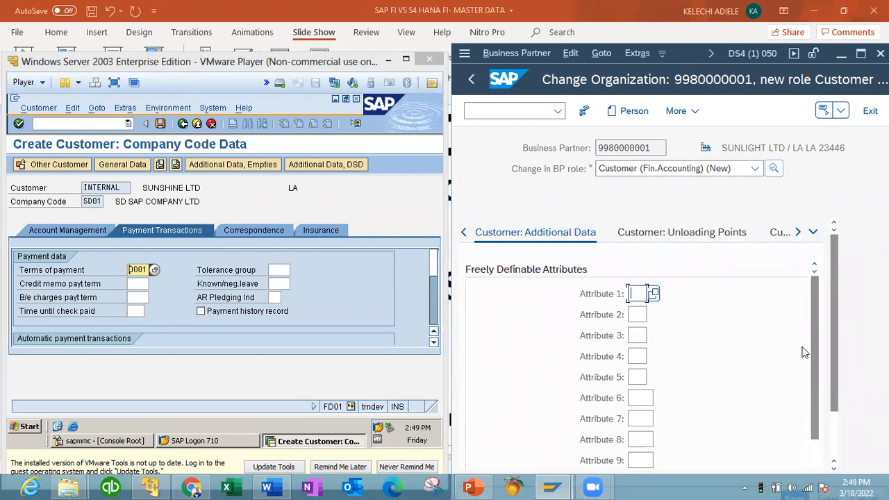
drag(813, 329, 820, 304)
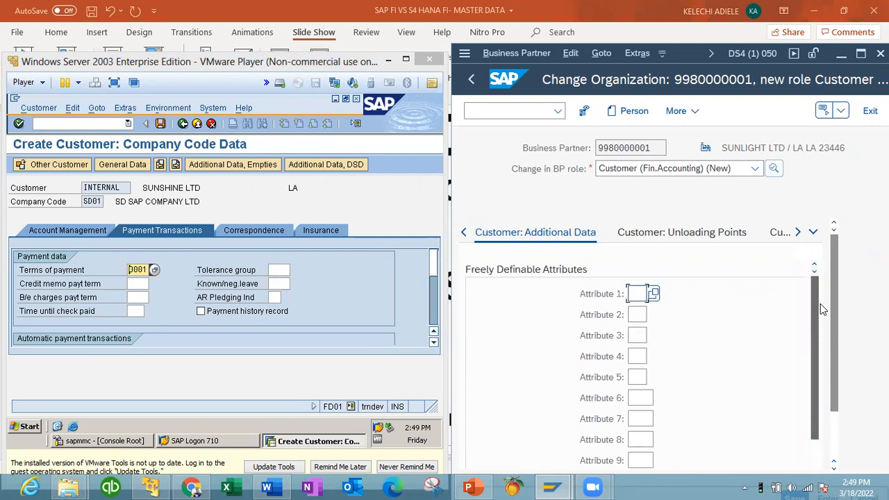
click(814, 234)
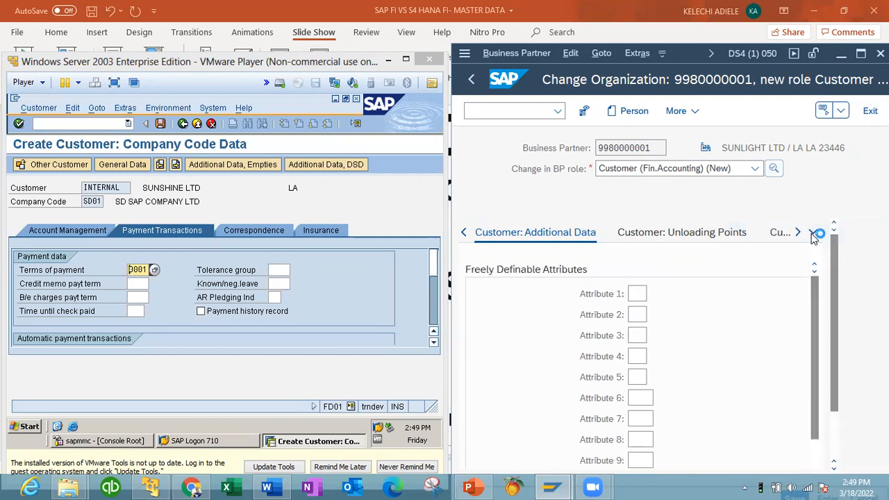
click(814, 234)
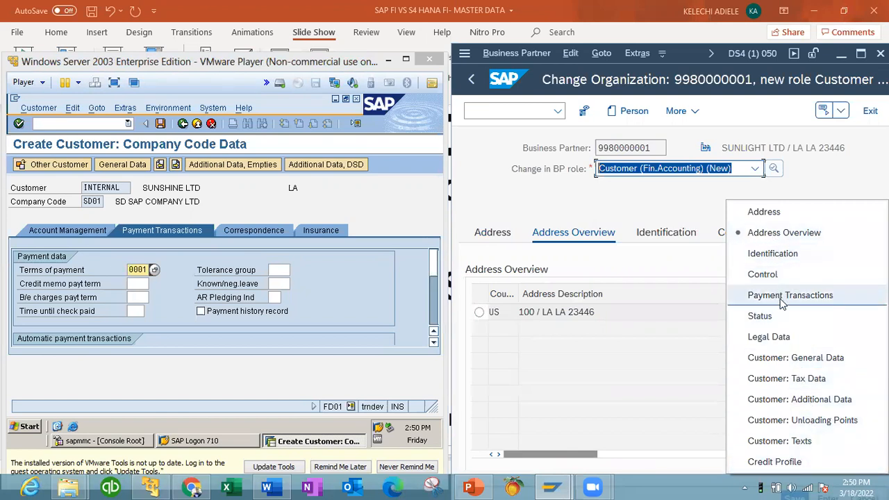
click(800, 444)
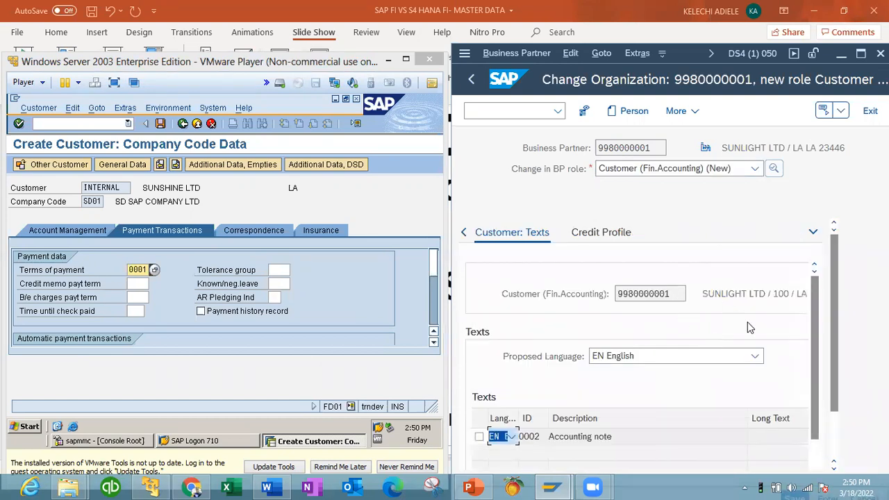
drag(813, 322, 814, 411)
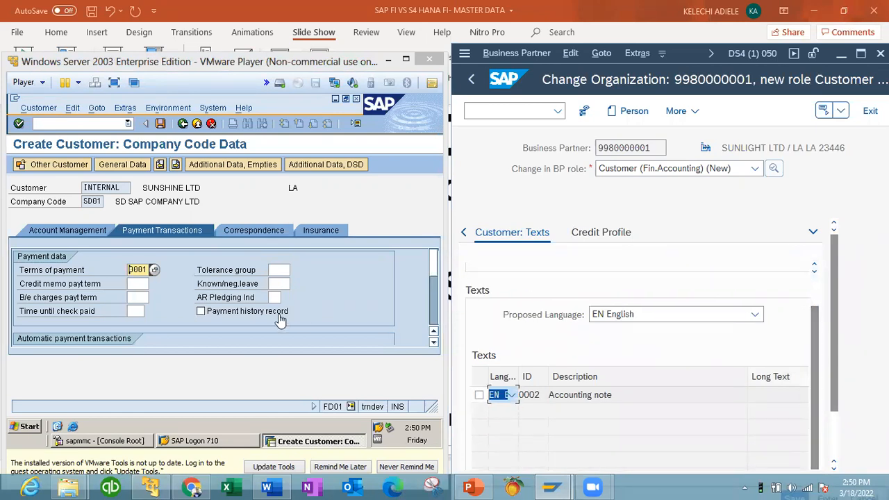
click(241, 237)
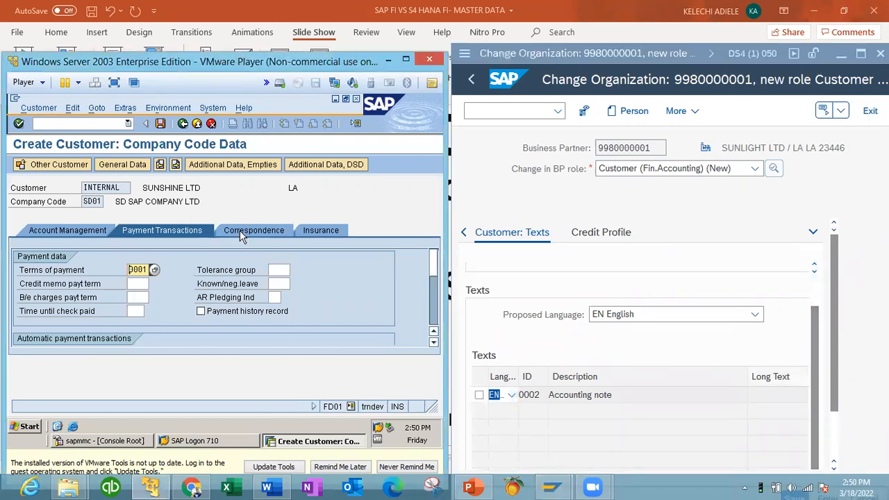
Step: Review the Correspondence and Insurance tabs and save customer SUNSHINE LTD
click(242, 235)
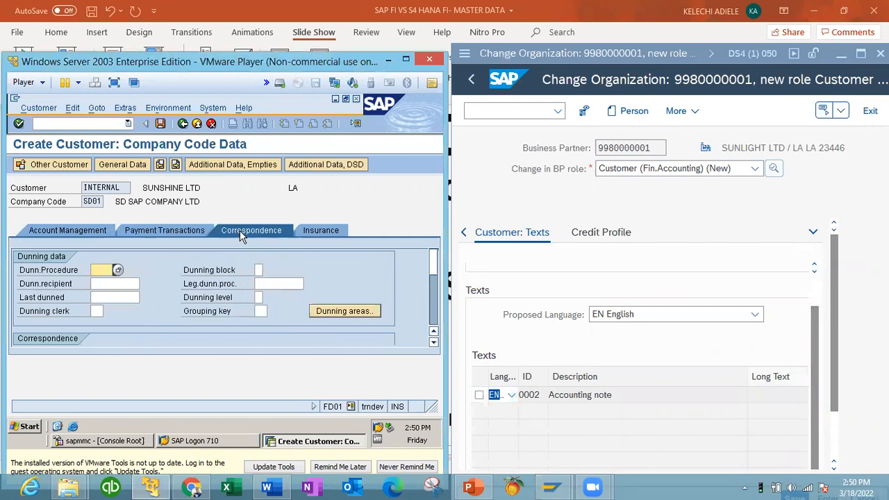
click(433, 325)
click(330, 234)
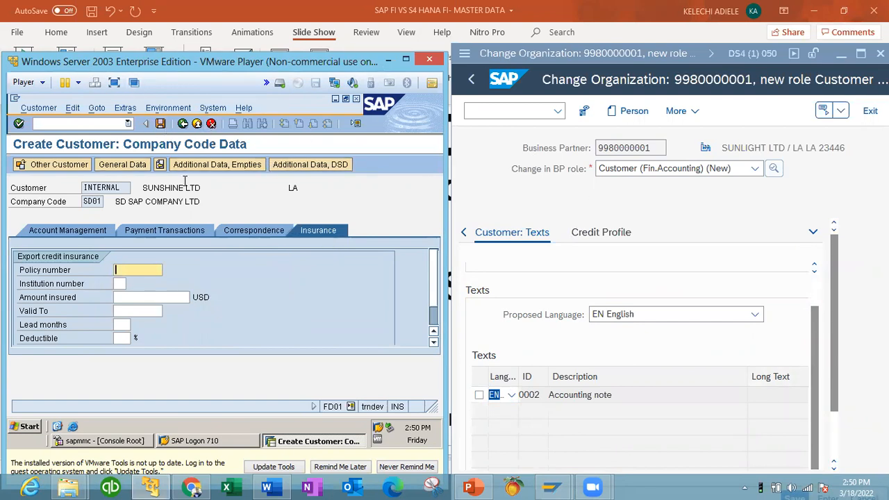
click(159, 124)
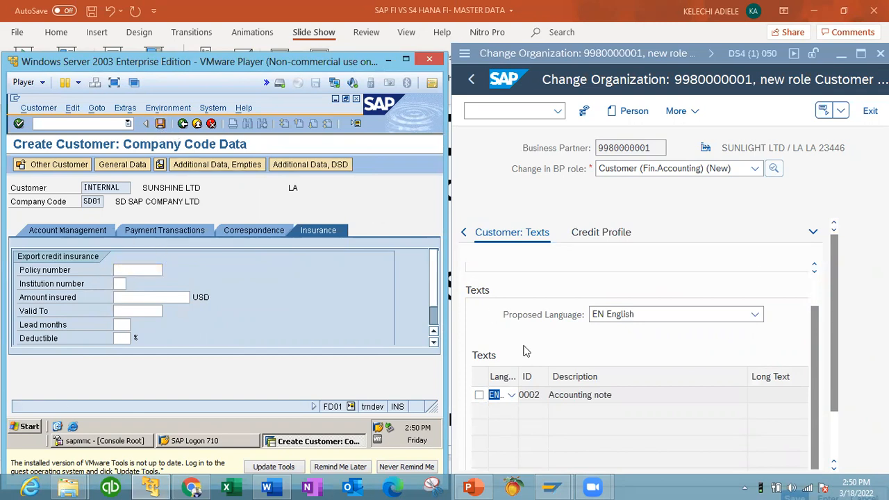
Step: Maximize the S/4HANA partner window and scroll the tab strip back to Control
click(861, 53)
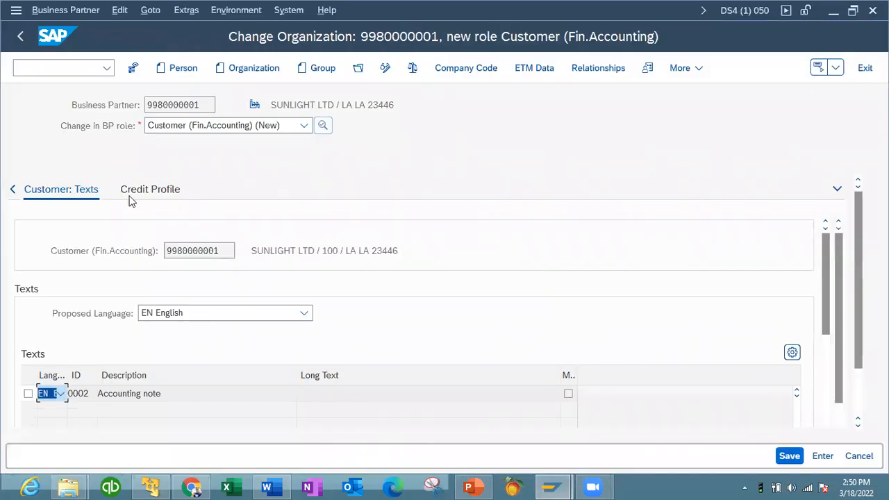
click(13, 190)
click(13, 190)
click(13, 190)
Step: Step through the partner's Control, Payment Transactions, Status and Legal Data sections
click(234, 198)
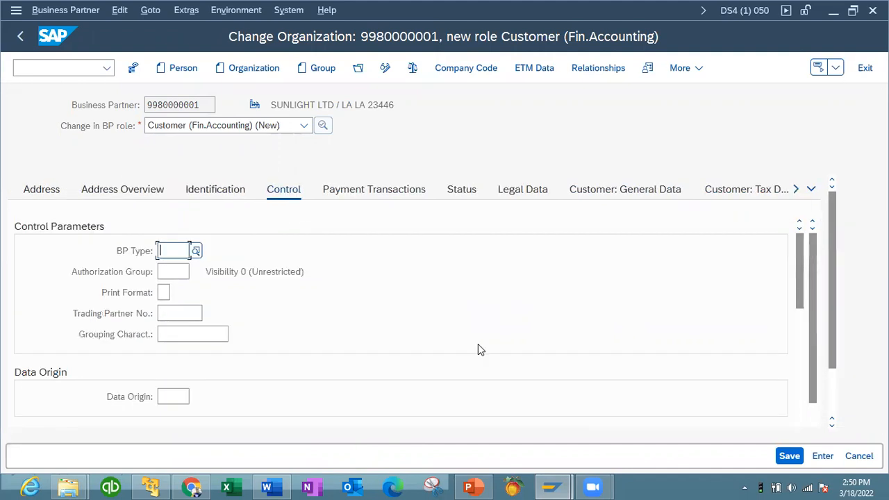
click(403, 197)
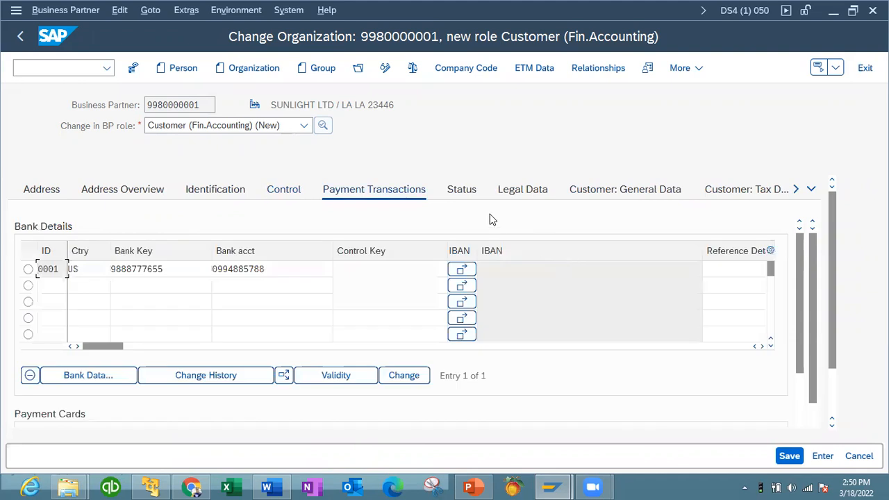
click(460, 192)
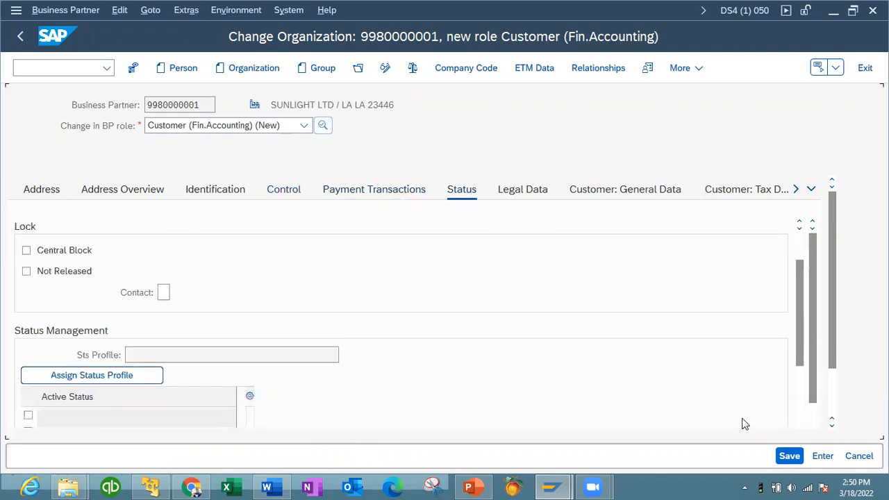
click(800, 254)
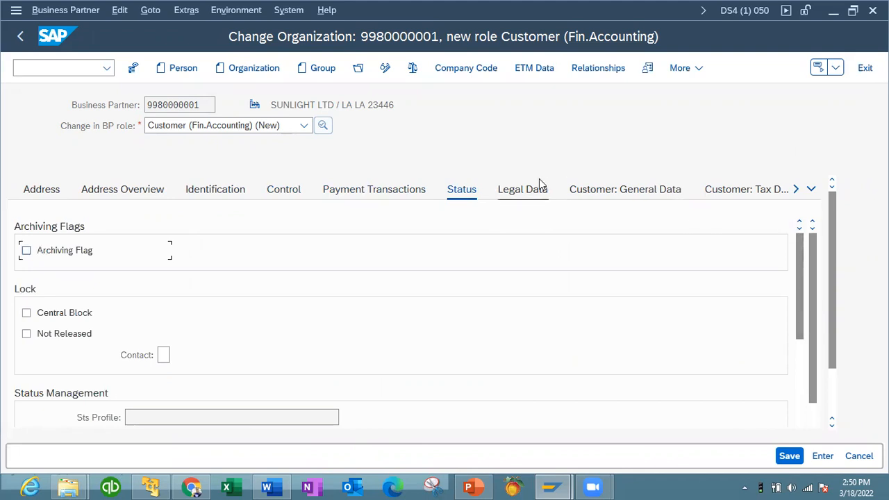
click(524, 194)
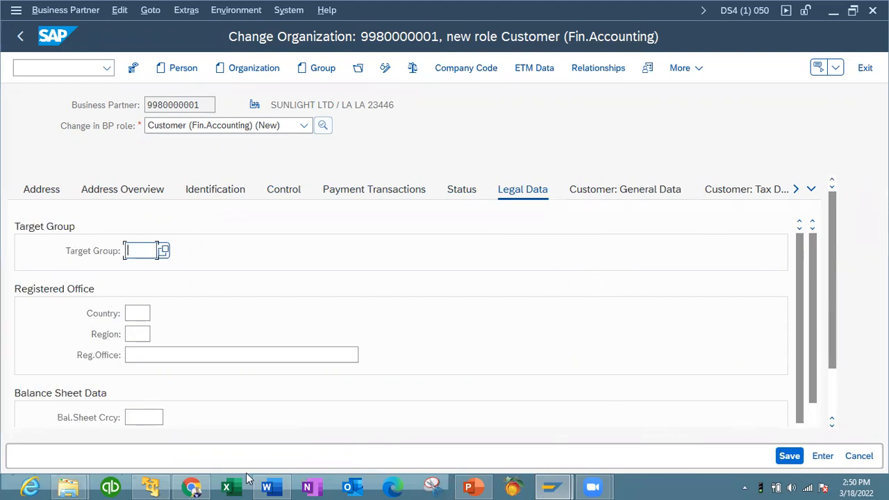
click(151, 487)
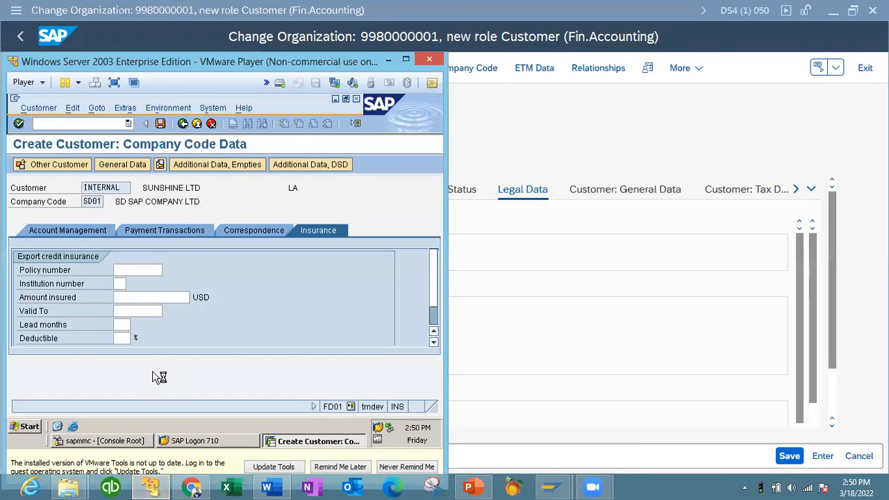
click(542, 293)
click(792, 455)
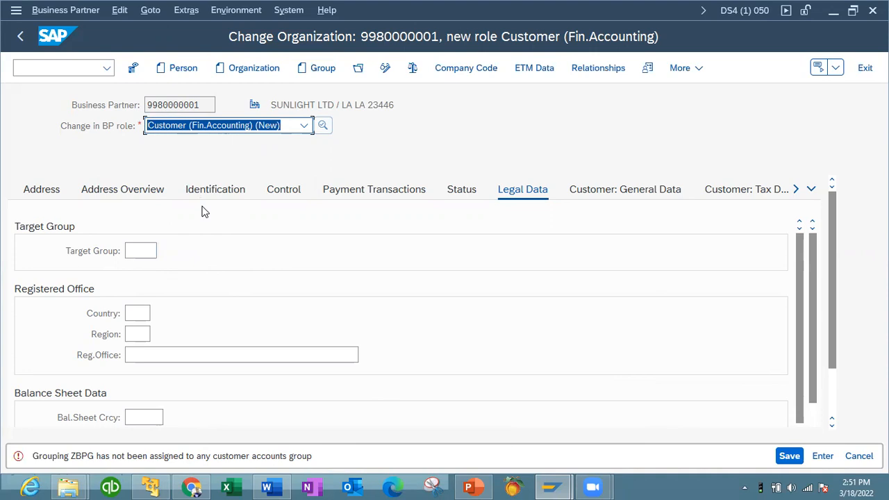
click(151, 486)
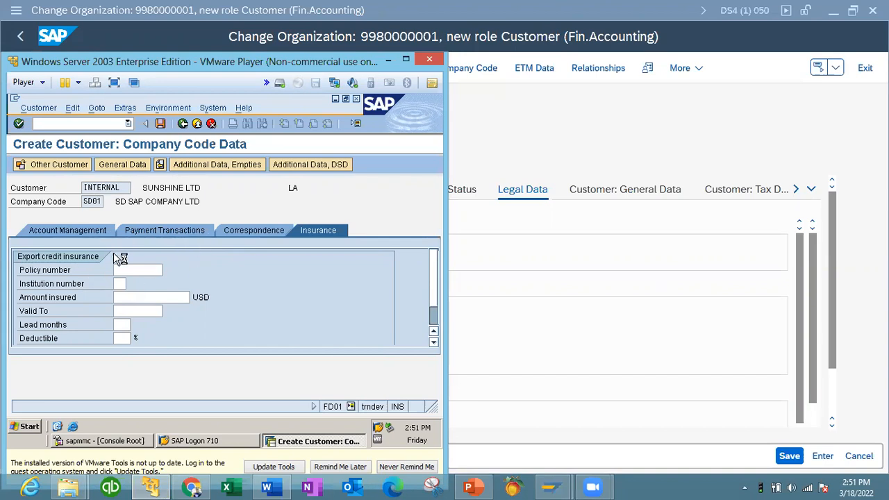
click(479, 159)
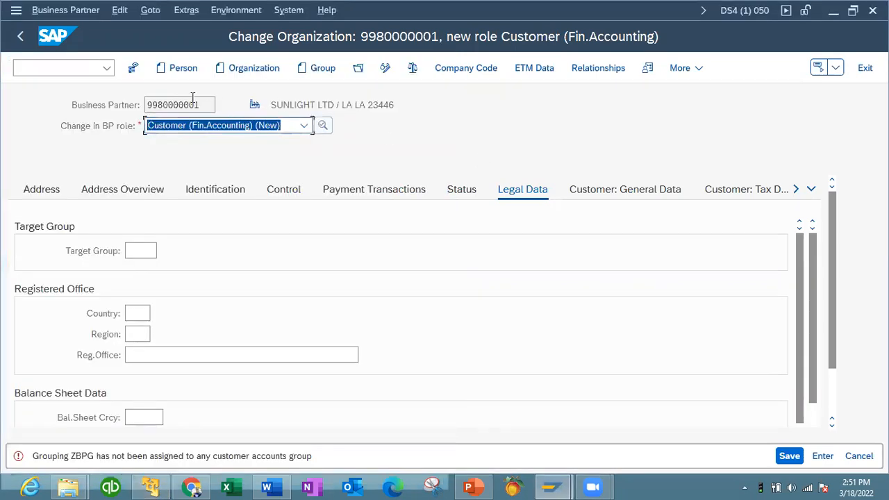
click(154, 486)
click(531, 339)
click(152, 487)
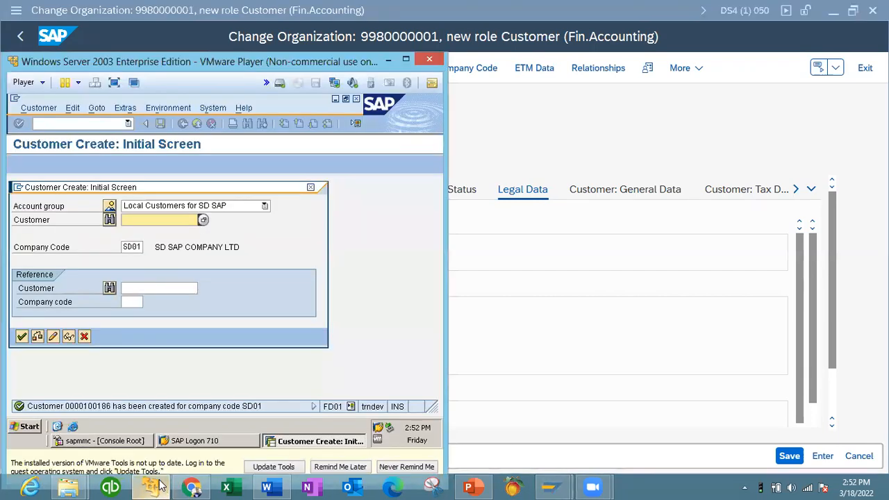
click(266, 207)
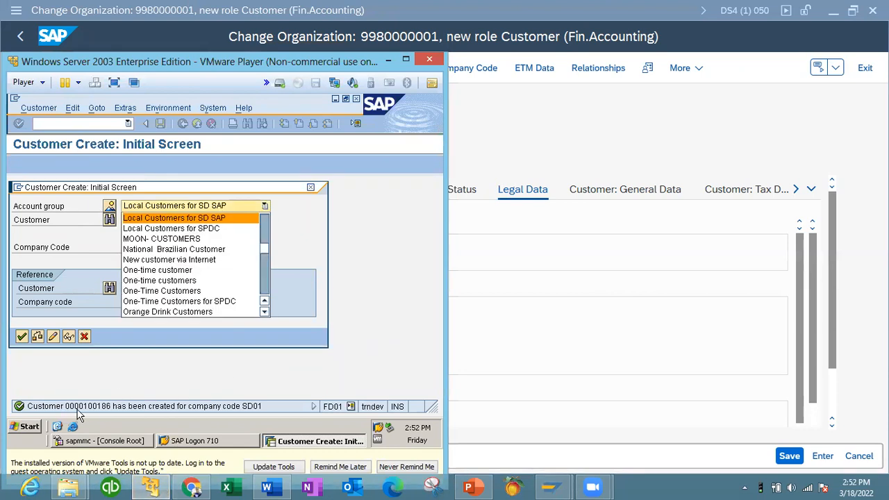
click(517, 323)
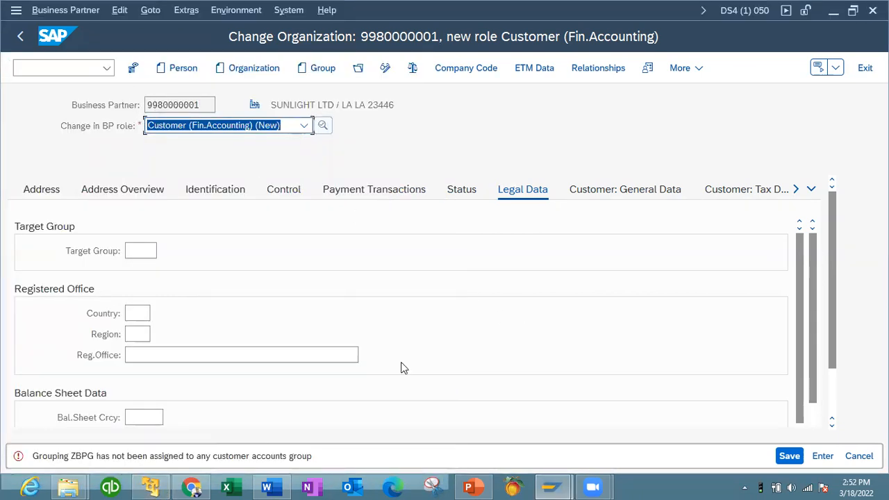
Step: Cancel the business partner edit, discard unsaved changes, and restore S/4HANA to half-screen
click(859, 456)
click(359, 343)
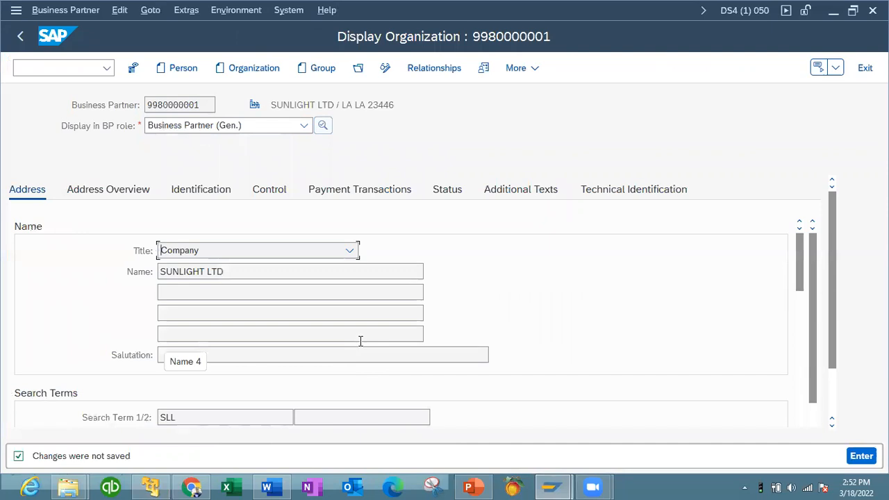
click(853, 11)
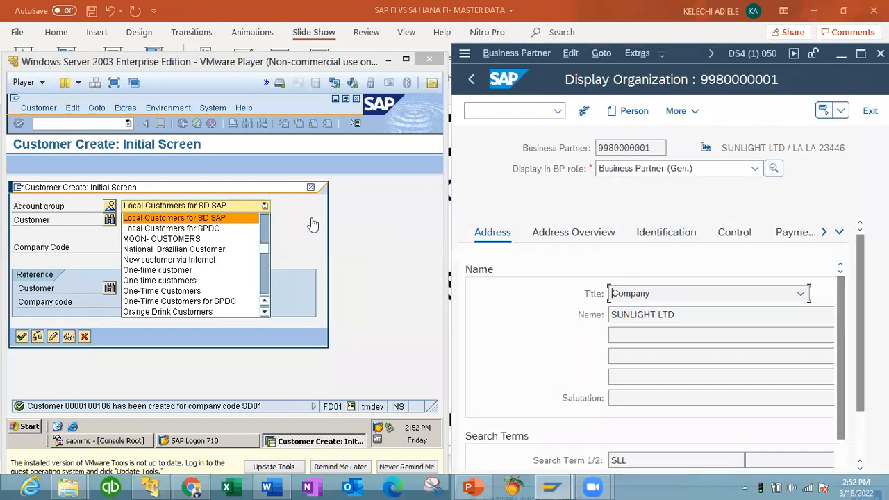
Step: Close the ECC account group list and start FD03 to display SUNSHINE LTD in SD01
click(309, 192)
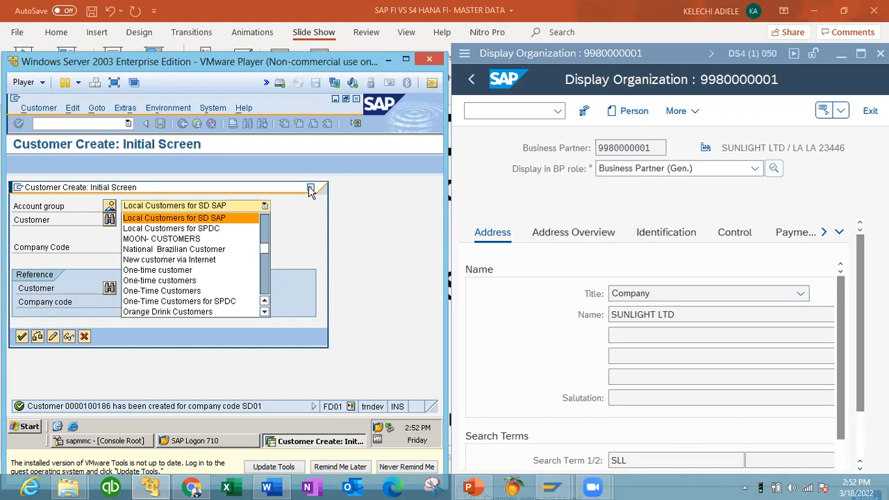
click(310, 192)
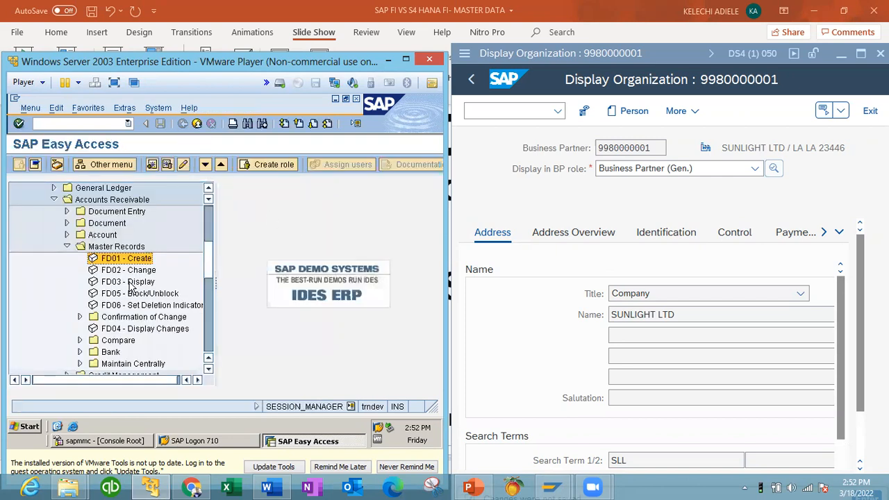
double_click(123, 282)
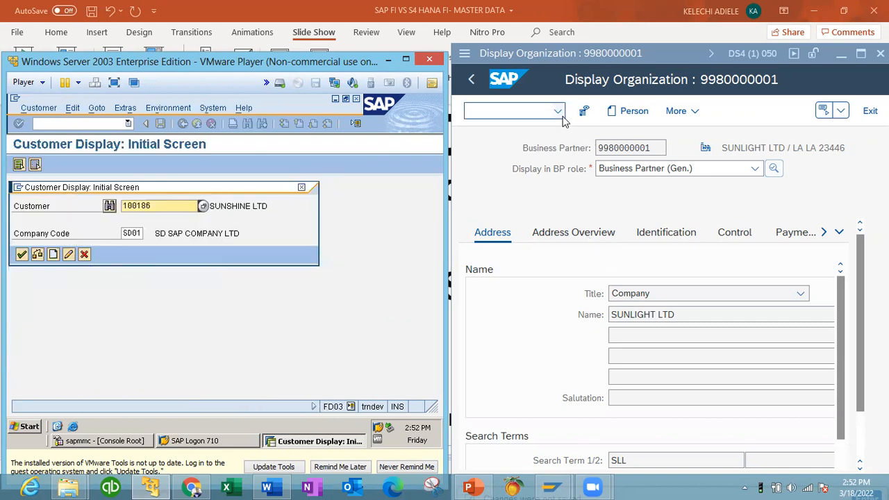
click(473, 80)
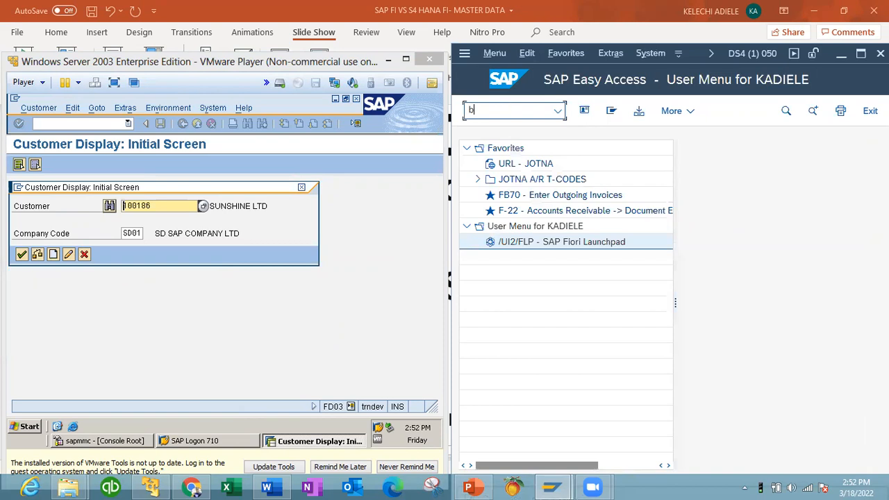
Step: Run BP and search Organizations by Customer Number with maximum hits set to 10
key(Return)
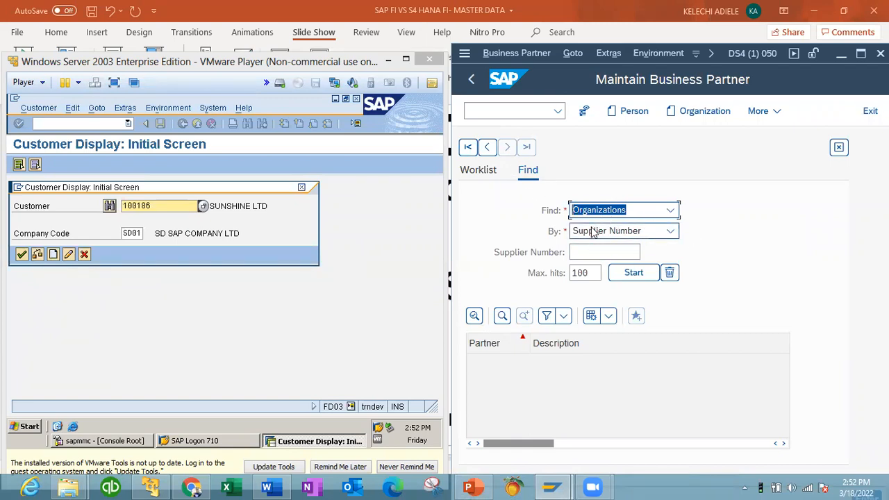
click(670, 231)
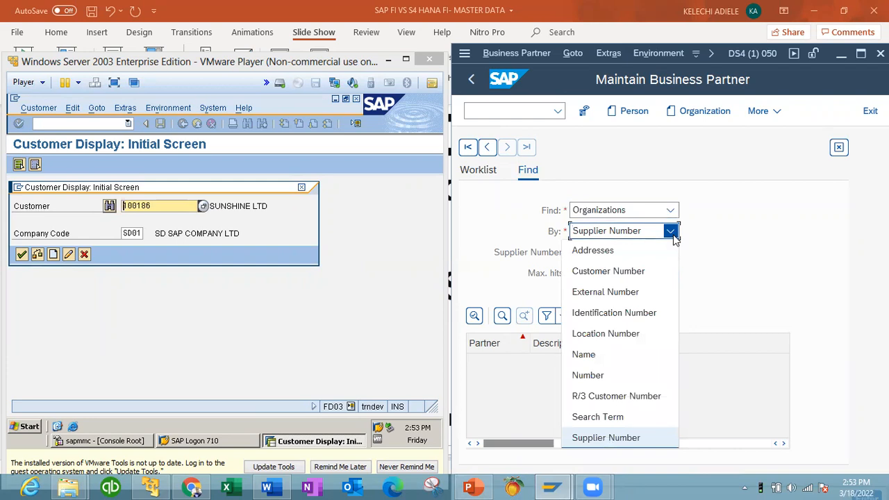
click(608, 270)
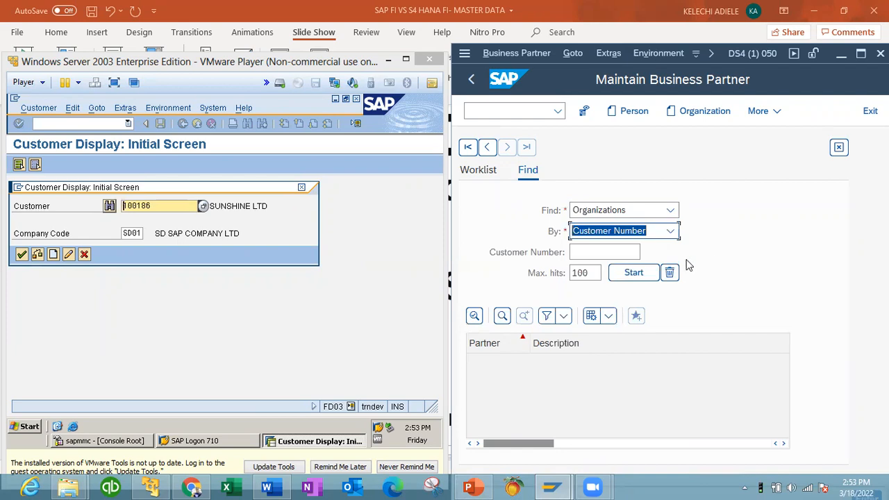
click(587, 256)
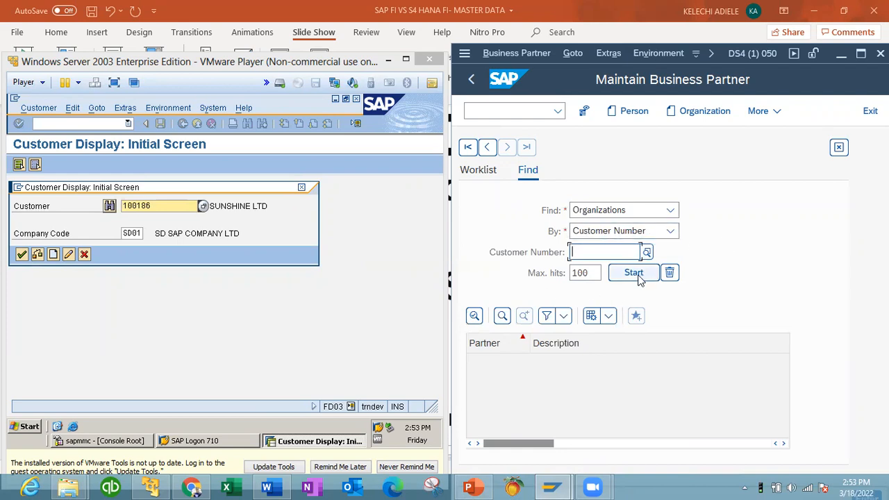
click(592, 275)
key(BackSpace)
key(BackSpace)
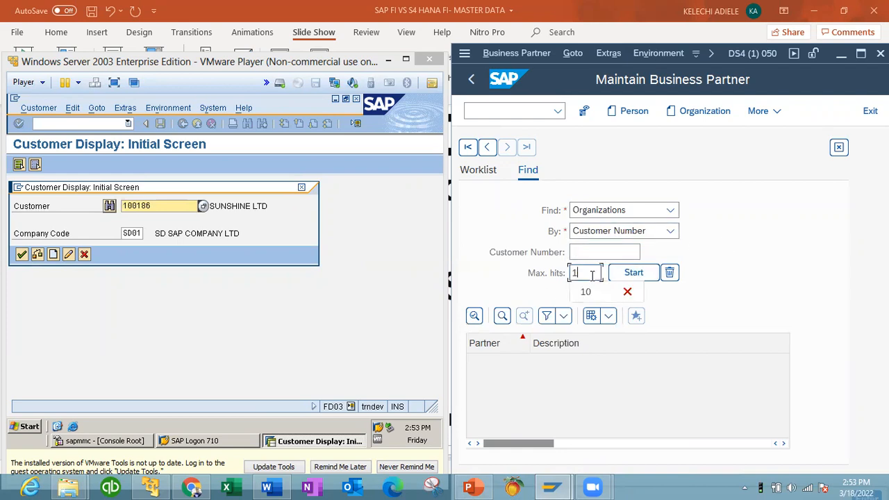
click(582, 292)
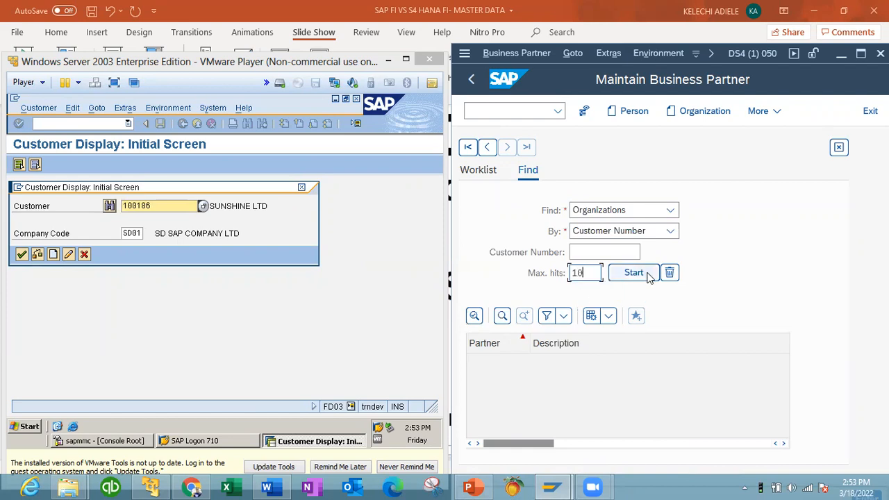
click(637, 275)
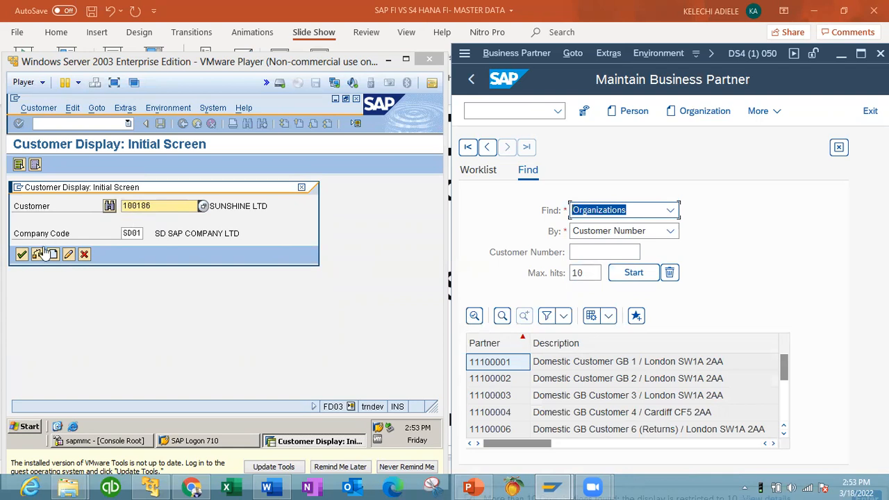
click(21, 256)
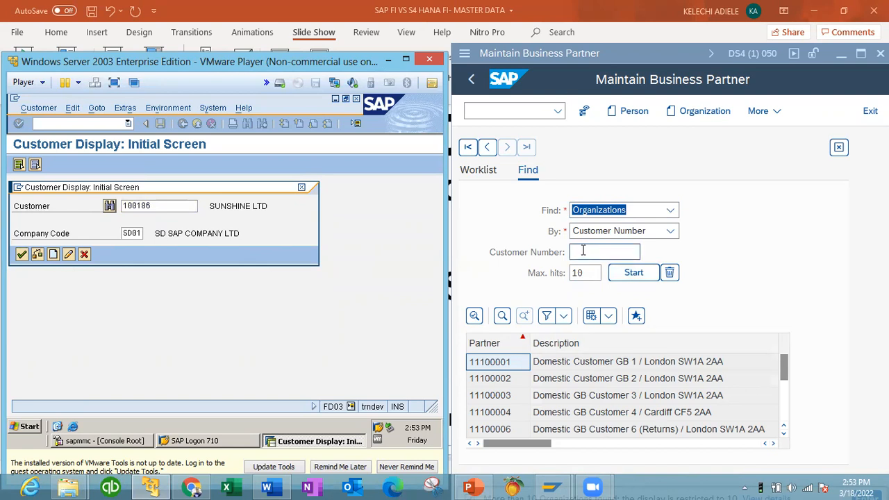
Step: Search S/4HANA business partners by Customer Number and open the first result, Domestic Customer GB 1
click(623, 253)
click(649, 254)
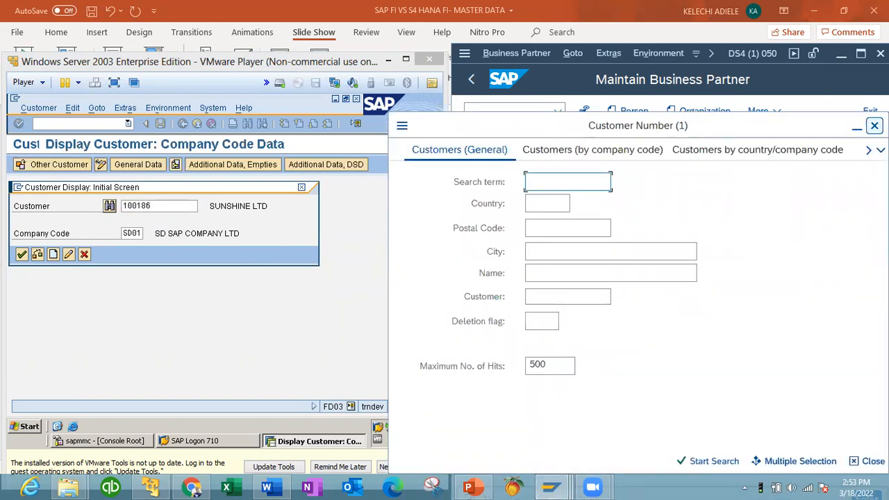
click(874, 126)
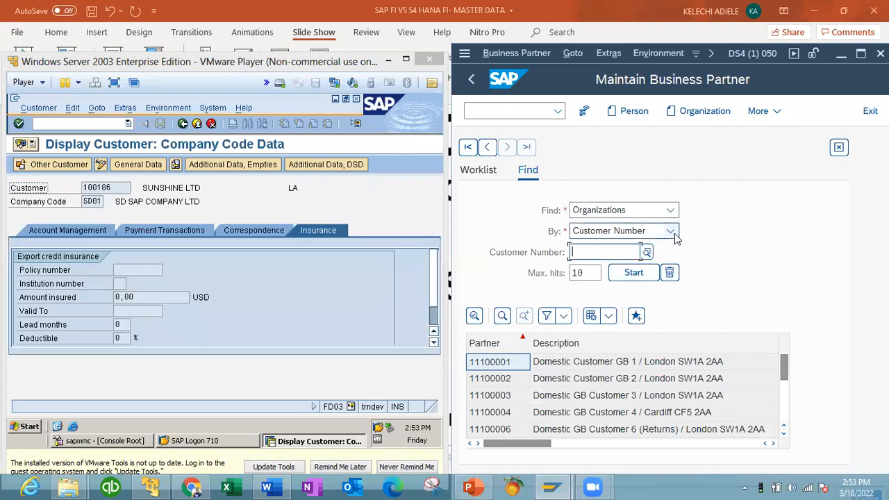
click(671, 231)
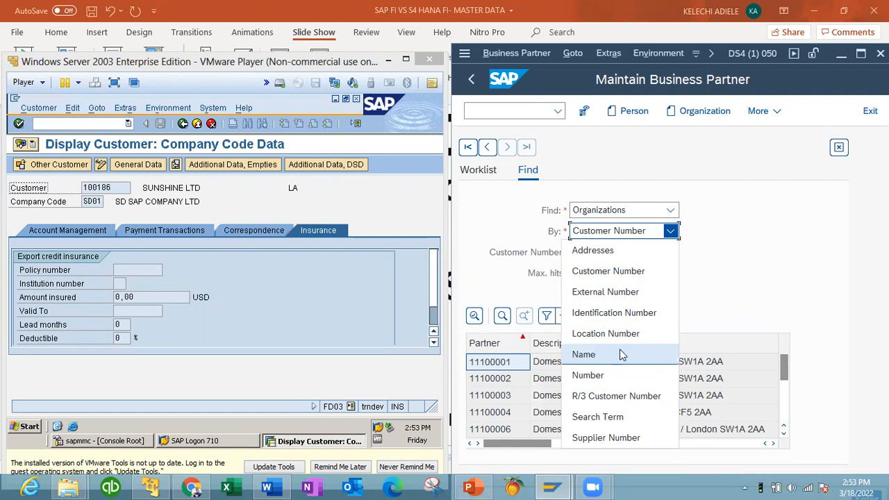
click(734, 286)
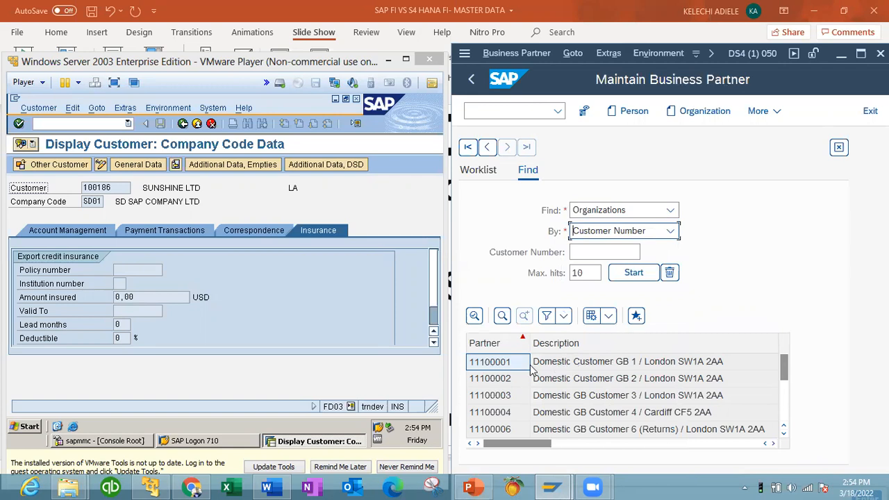
click(560, 362)
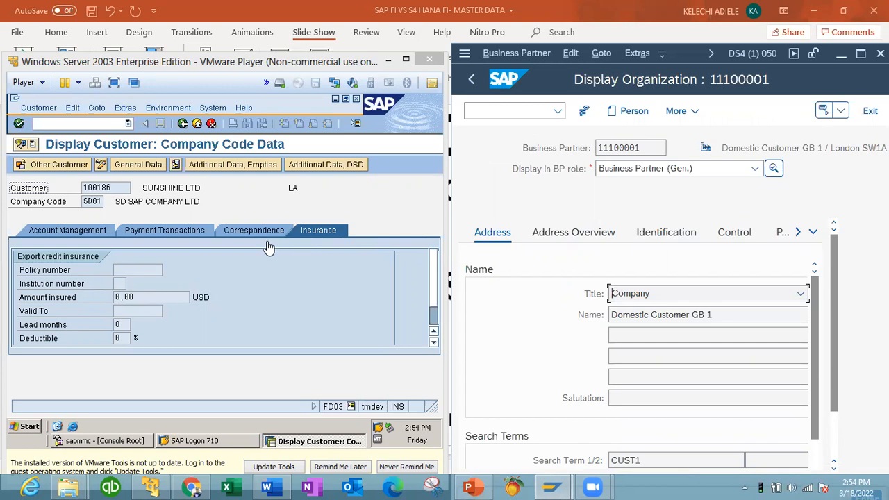
Step: Browse the additional functions list of the ECC customer SUNSHINE LTD
click(98, 113)
click(97, 110)
click(126, 110)
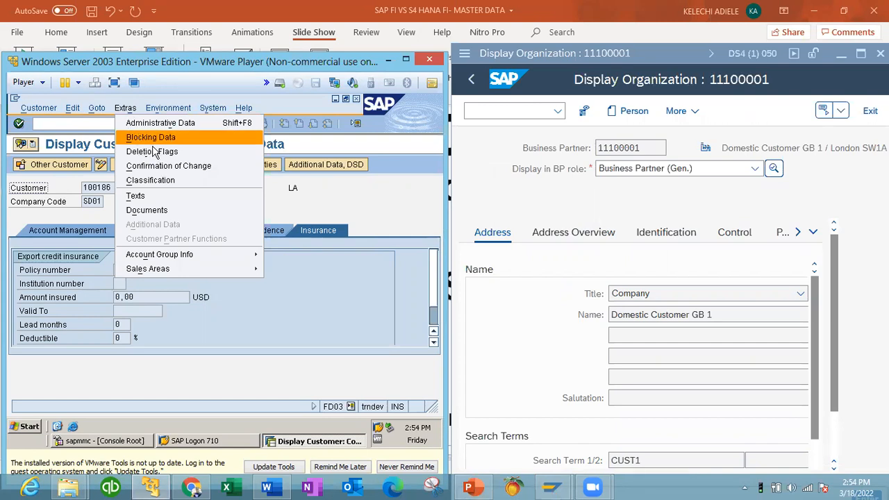
Step: Show Domestic Customer GB 1's Status tab and scroll through Archiving Flags, Lock and Status Management
click(800, 235)
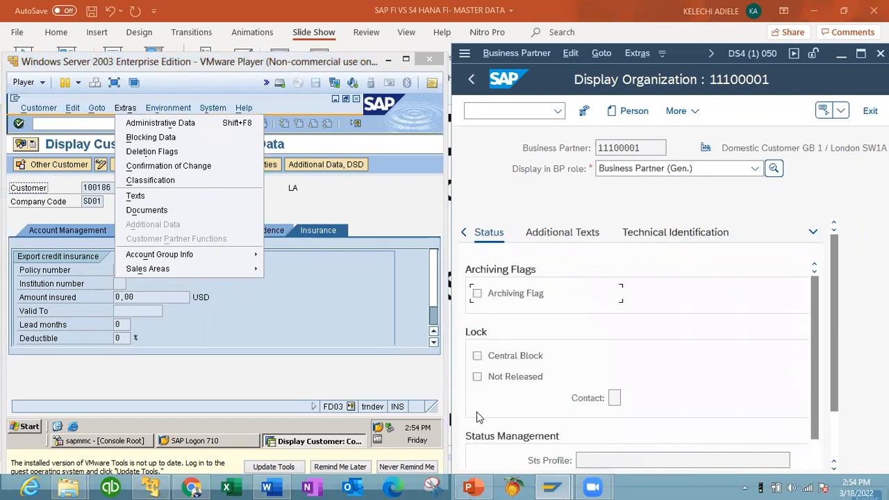
scroll(815, 462, down, 2)
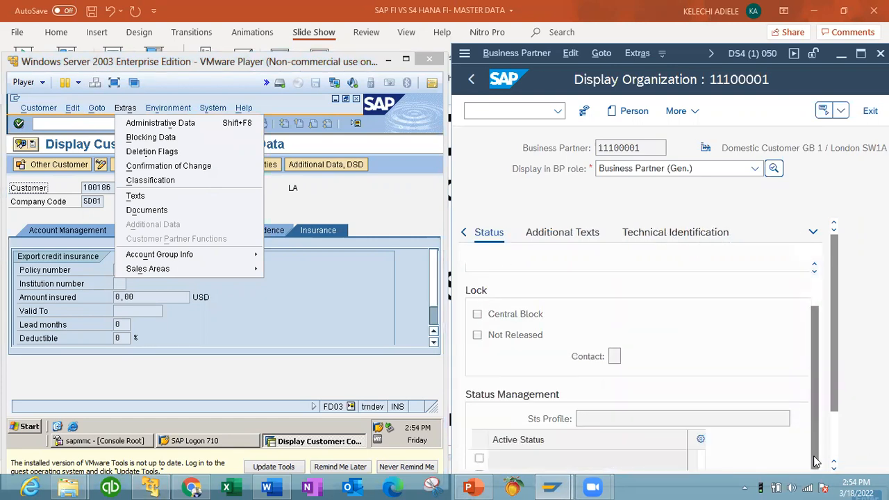
scroll(838, 455, down, 2)
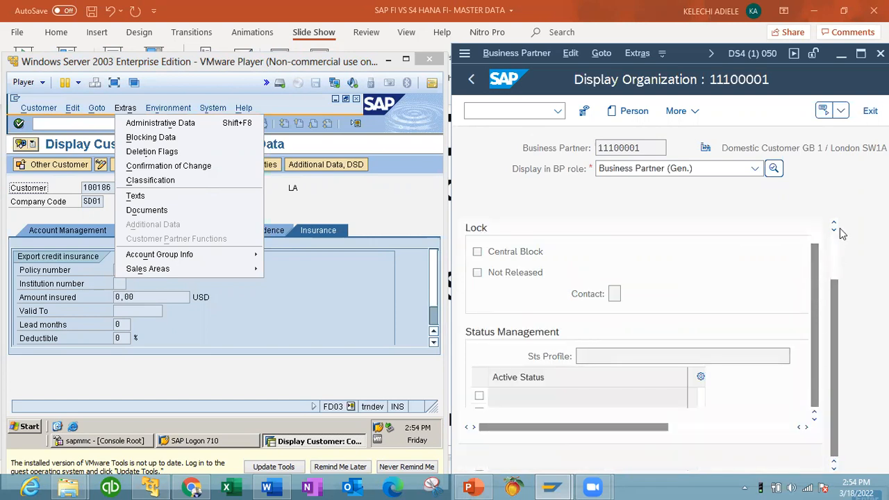
scroll(835, 243, up, 2)
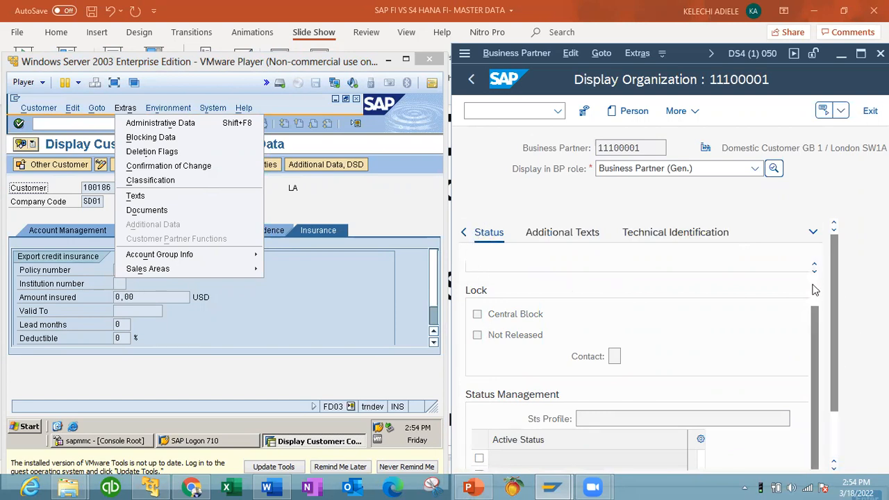
scroll(815, 290, up, 1)
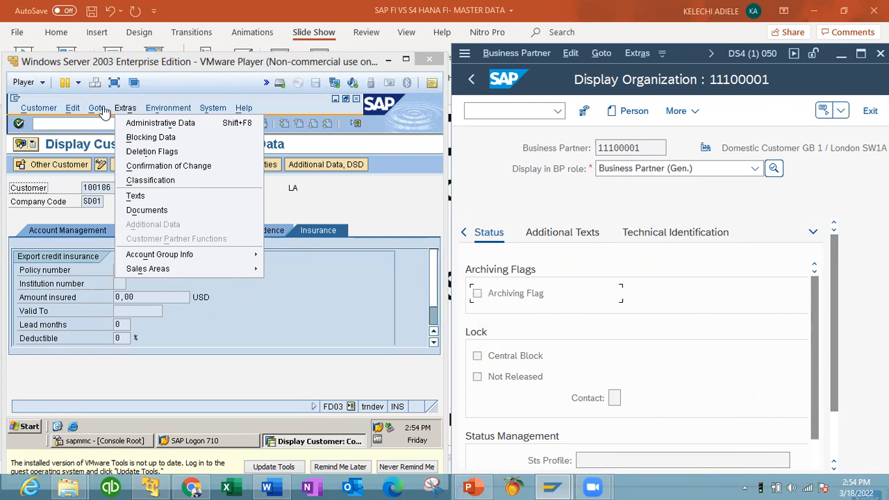
Step: Return from SUNSHINE LTD's customer data to the FD03 customer selection screen
click(40, 103)
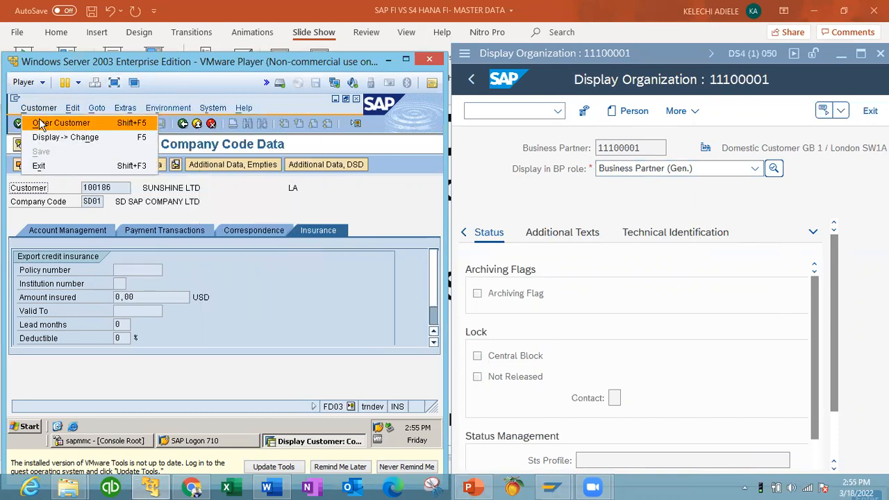
click(318, 220)
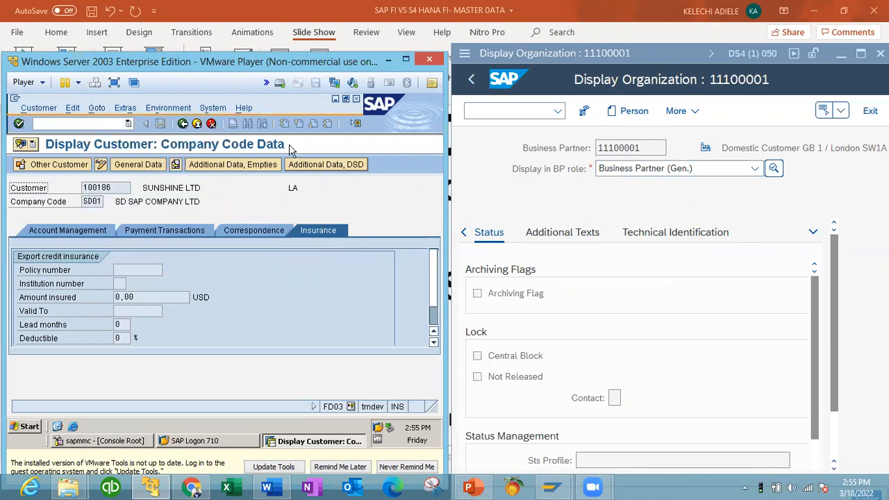
click(183, 123)
click(22, 255)
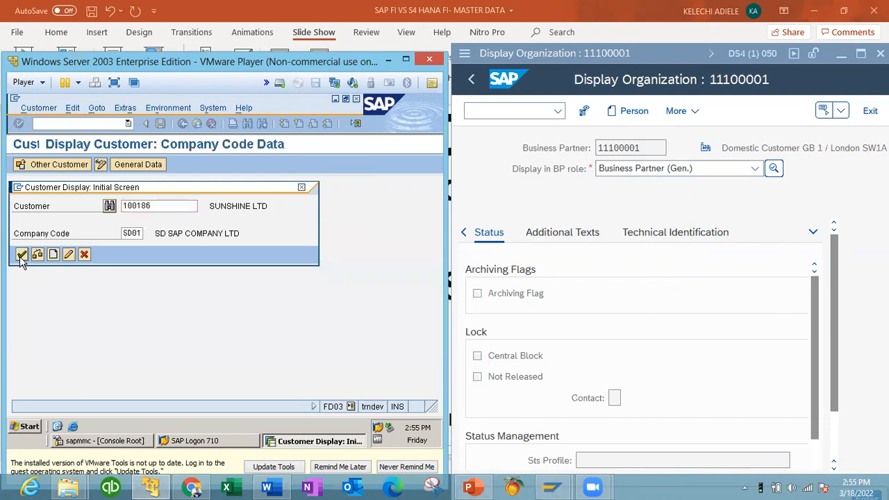
Step: Exit FD03 to SAP Easy Access and bring PowerPoint slide 10 back to the front
click(184, 125)
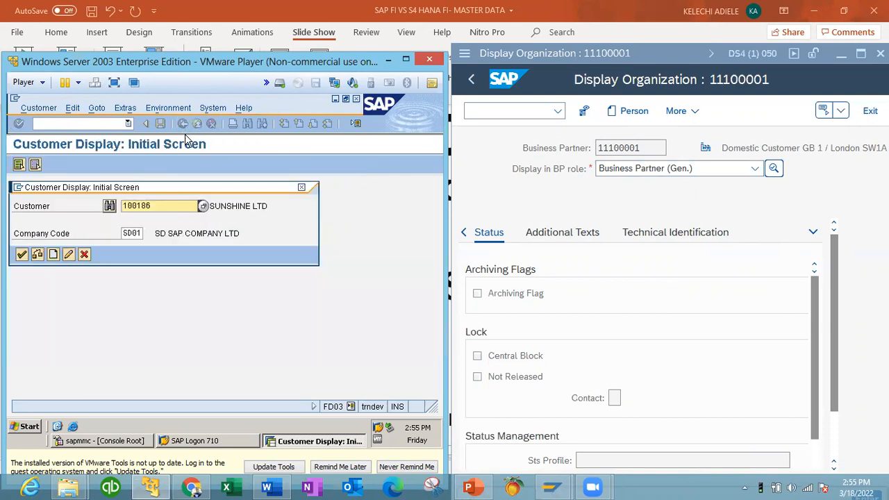
click(302, 188)
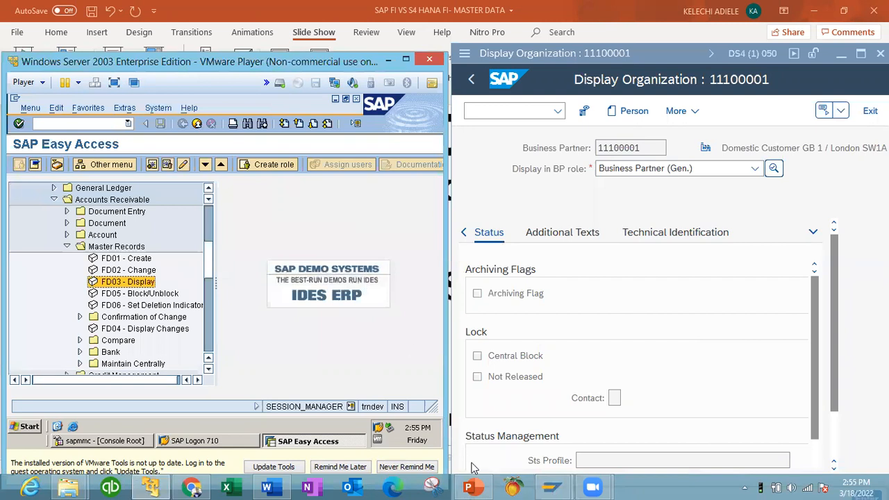
click(472, 487)
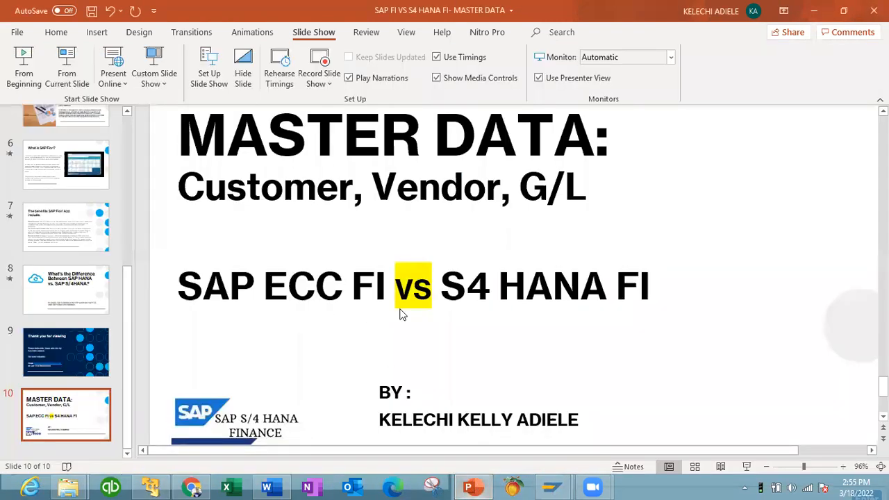